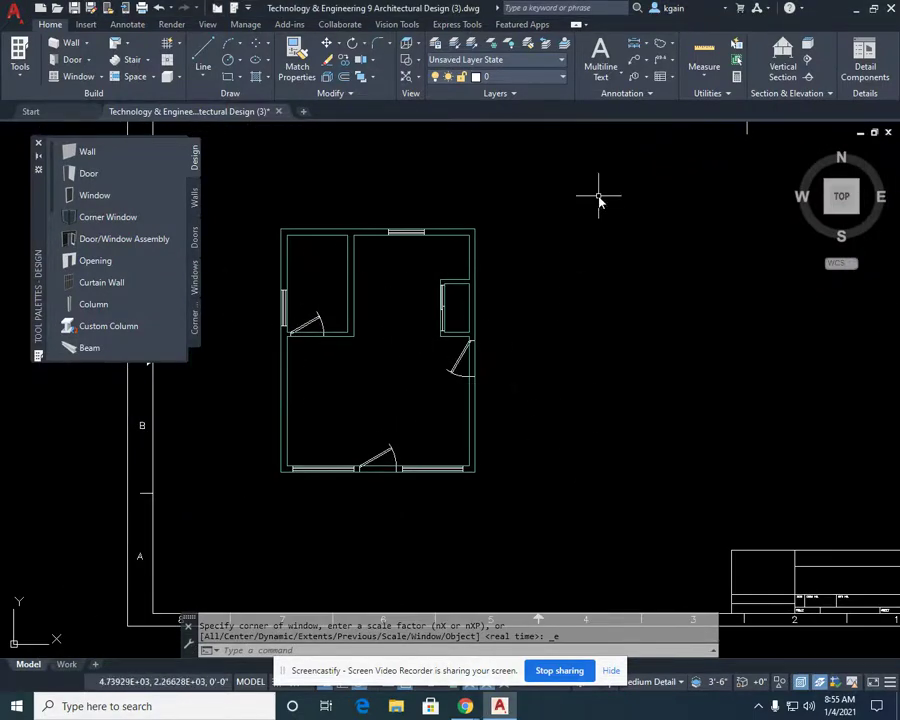
# Step: Zoom in on the cabin floor plan and centre it in the drawing area
pyautogui.scroll(2, 271, 301)
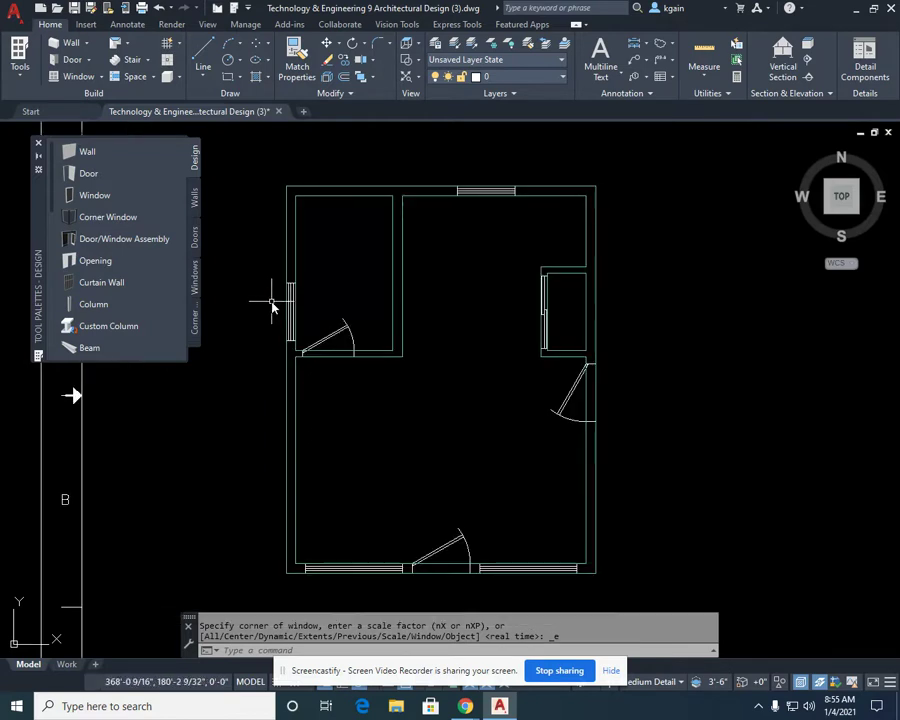
pyautogui.moveTo(271, 301); pyautogui.dragTo(340, 323, button='middle')
pyautogui.moveTo(269, 277); pyautogui.dragTo(249, 241, button='middle')
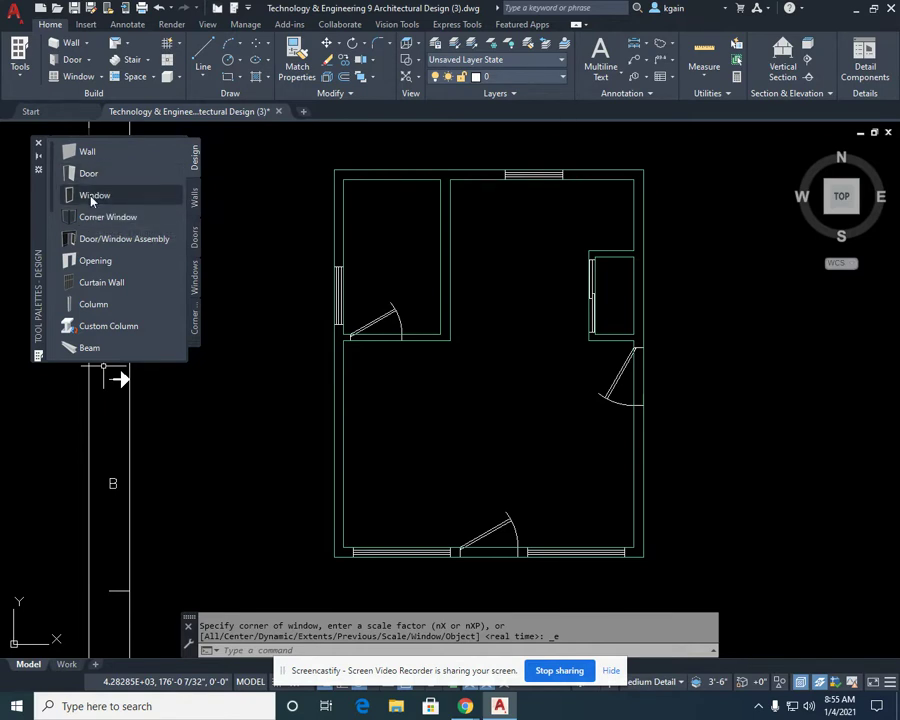
# Step: Scroll the Design tool palette down to the Content Browser entry
pyautogui.click(91, 180)
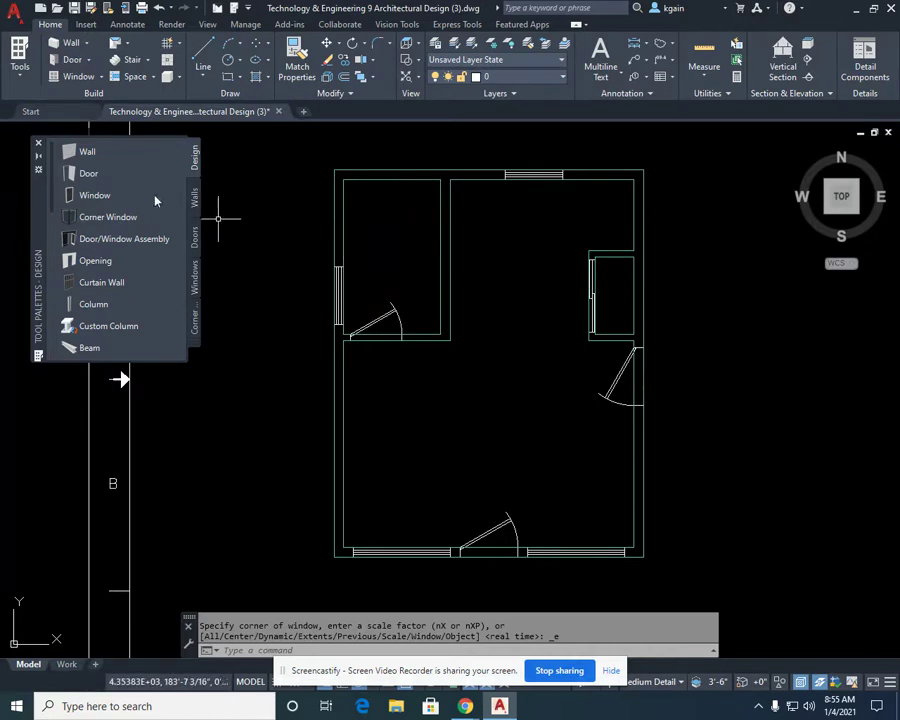
pyautogui.scroll(-2, 51, 170)
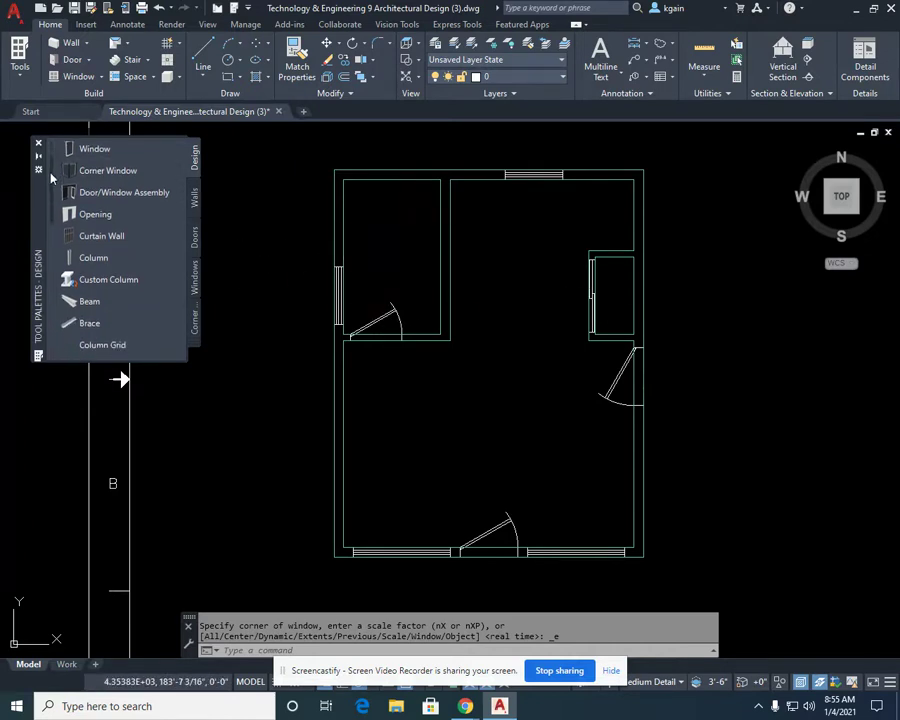
pyautogui.scroll(2, 50, 160)
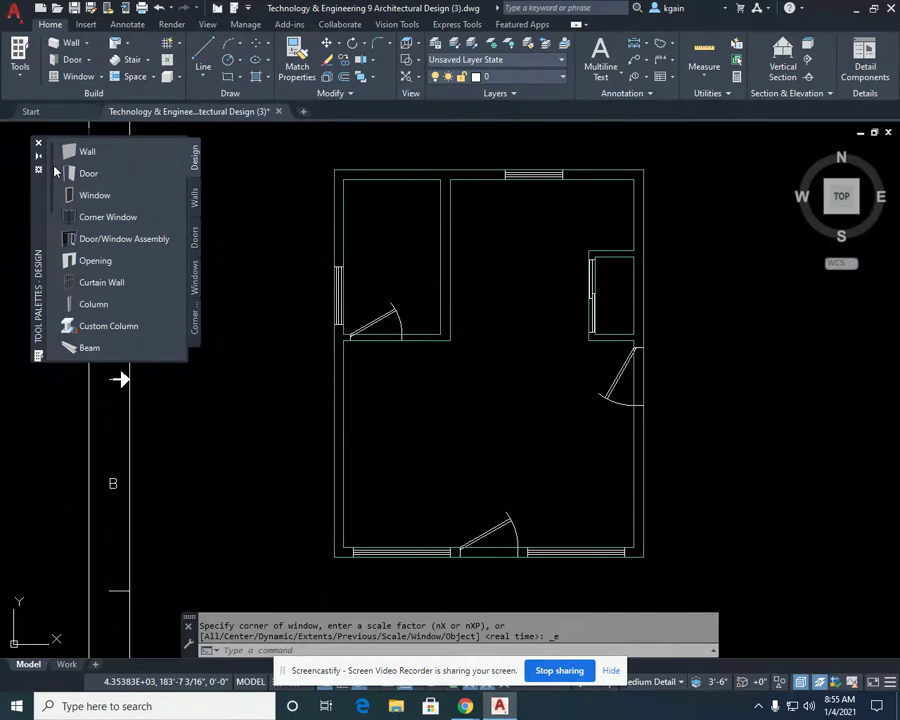
pyautogui.scroll(-20, 52, 162)
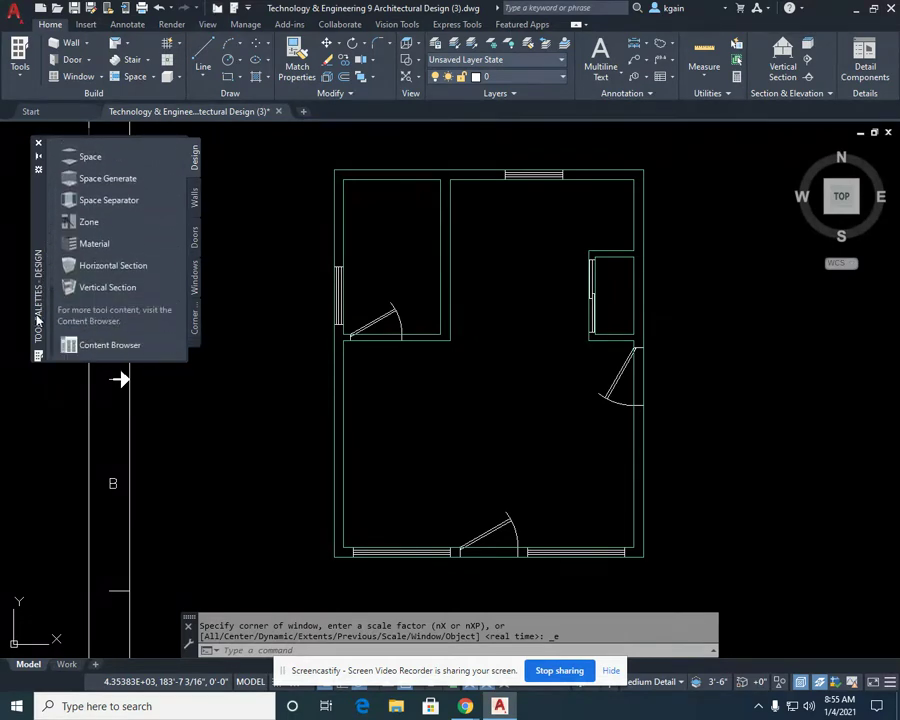
# Step: Launch Content Browser from the tool palette and maximize its window to full screen
pyautogui.click(100, 345)
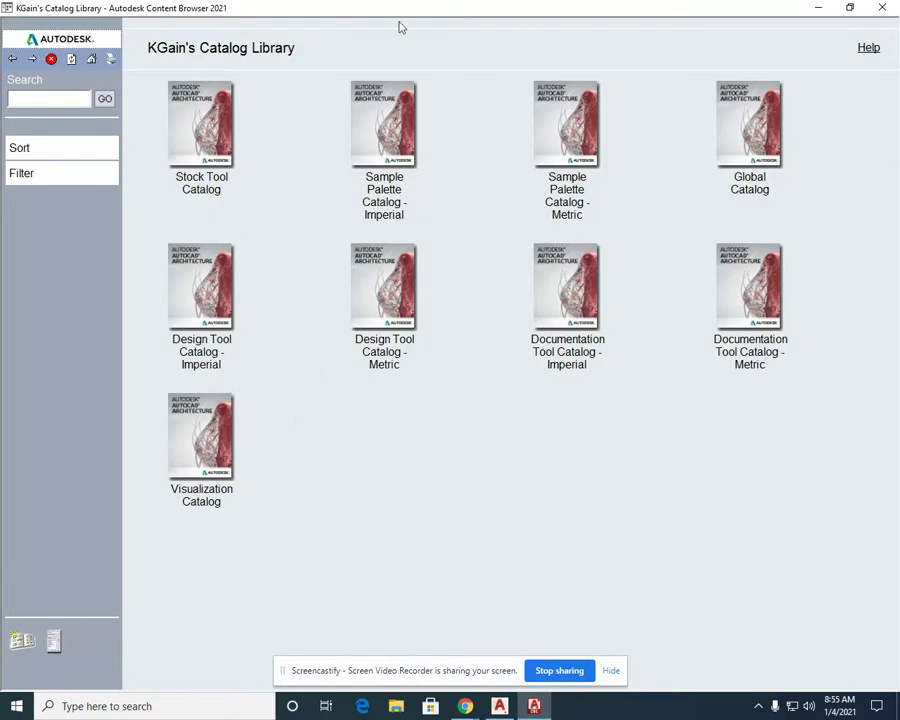
pyautogui.click(850, 9)
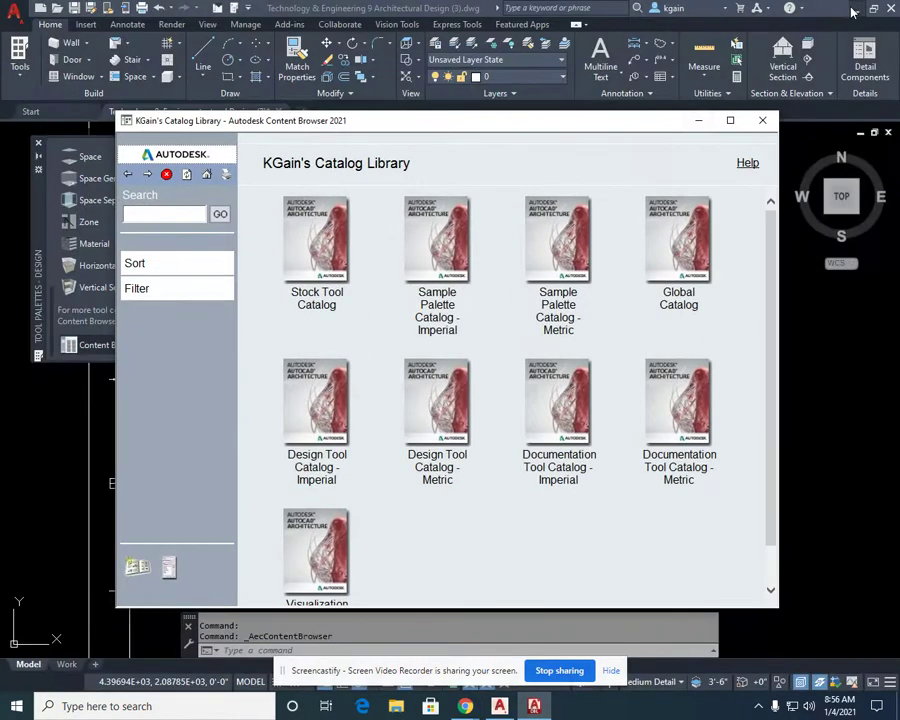
pyautogui.click(730, 121)
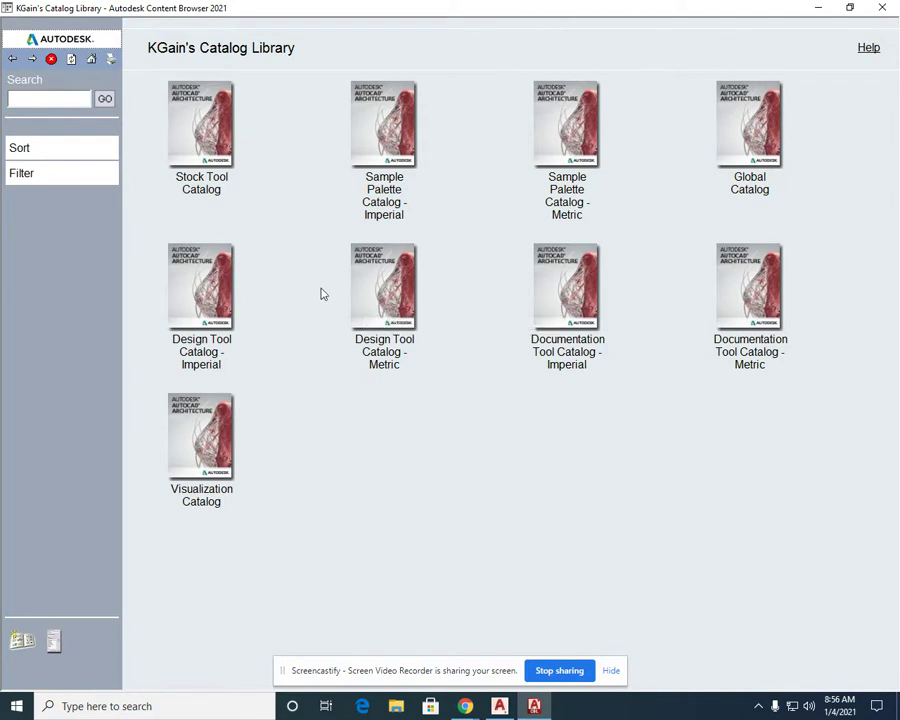
# Step: Go to Design Tool Catalog - Imperial, then Doors and Windows, then the Doors list
pyautogui.click(224, 316)
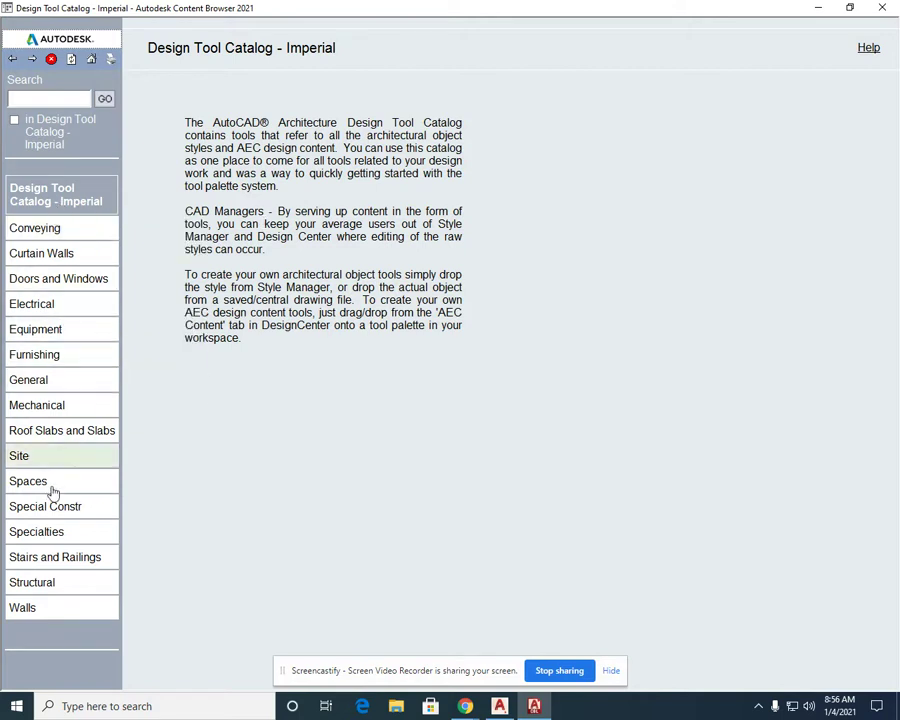
pyautogui.moveTo(22, 229)
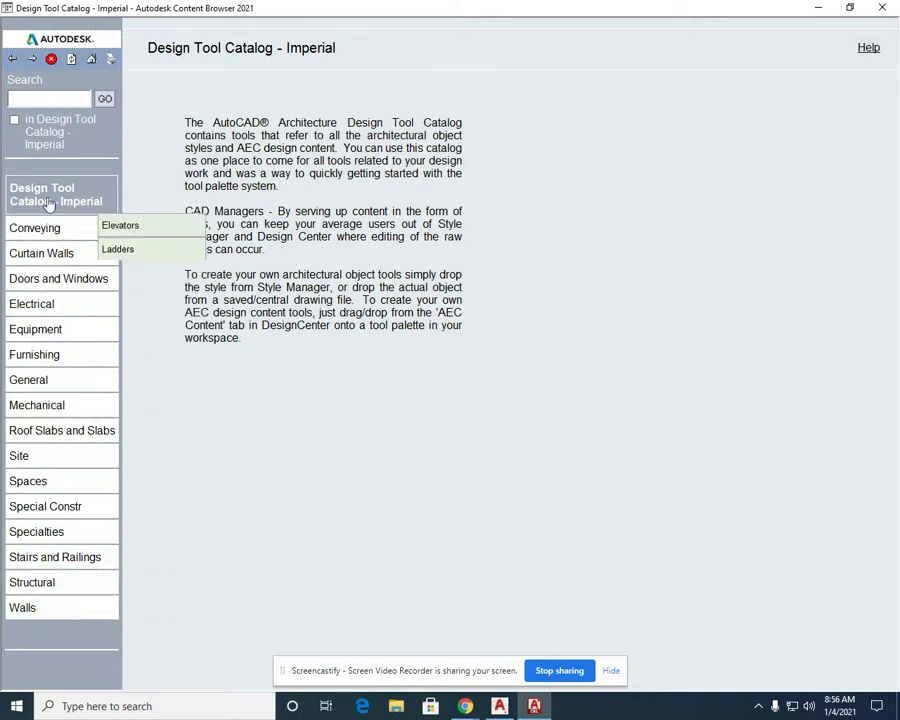
pyautogui.moveTo(42, 288)
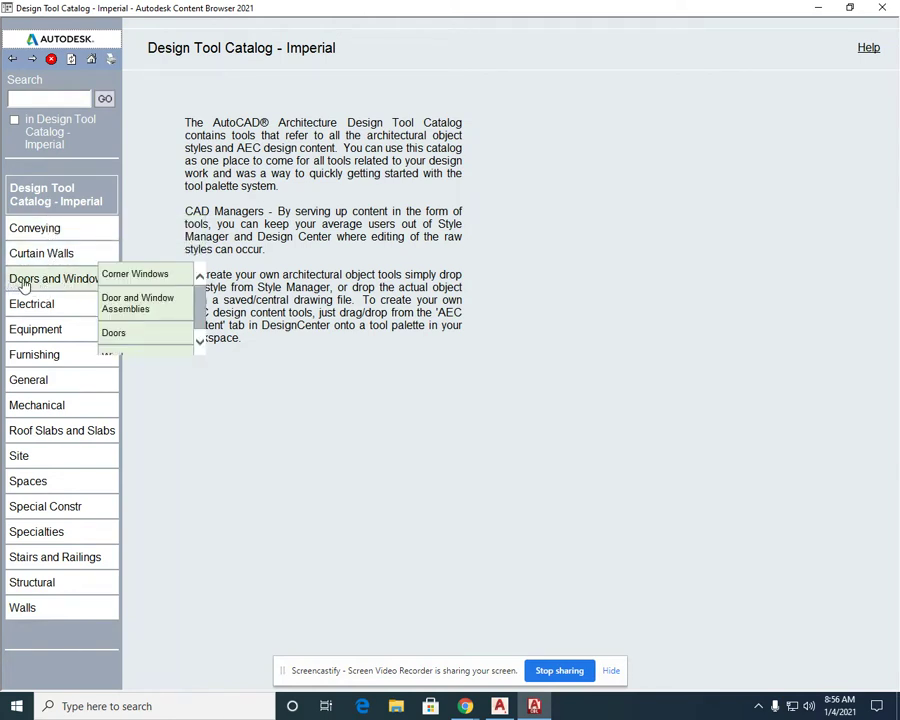
pyautogui.click(45, 285)
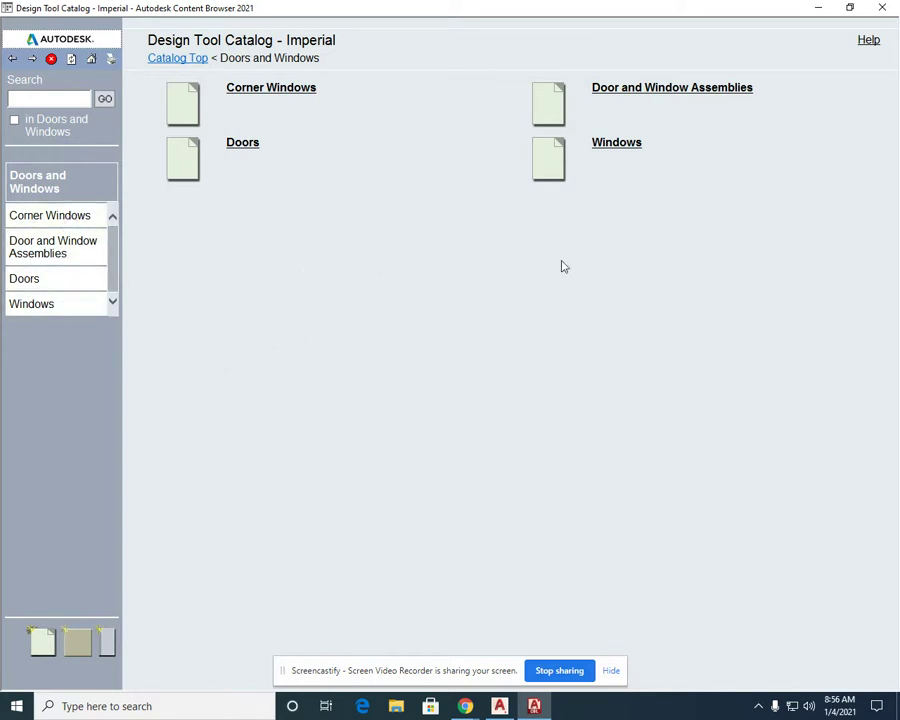
pyautogui.click(248, 147)
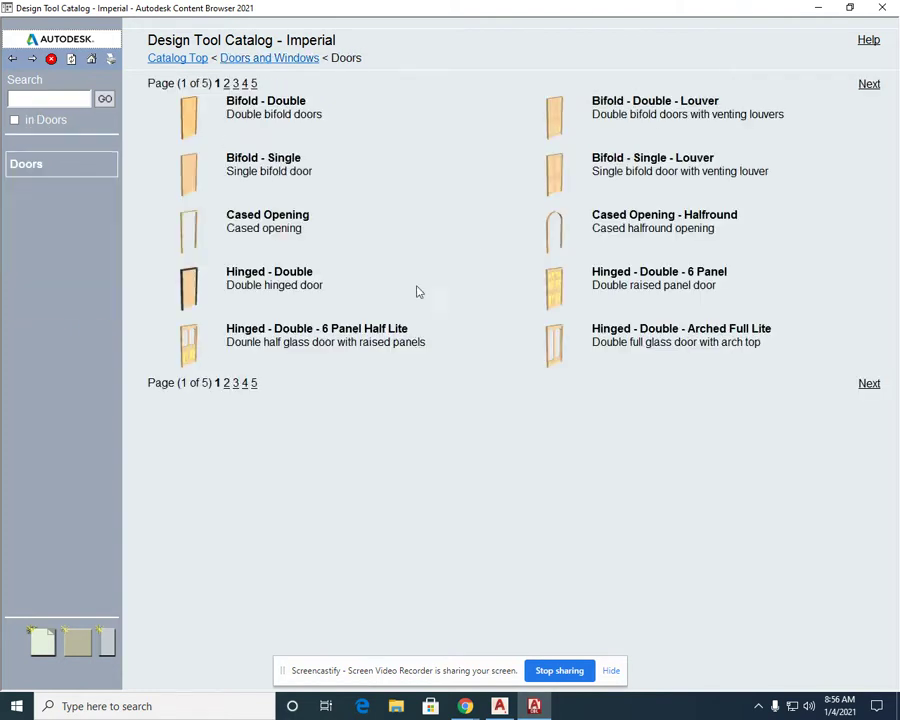
# Step: Browse all five pages of door styles, then insert Bifold - Double from page 1 into the drawing
pyautogui.click(227, 384)
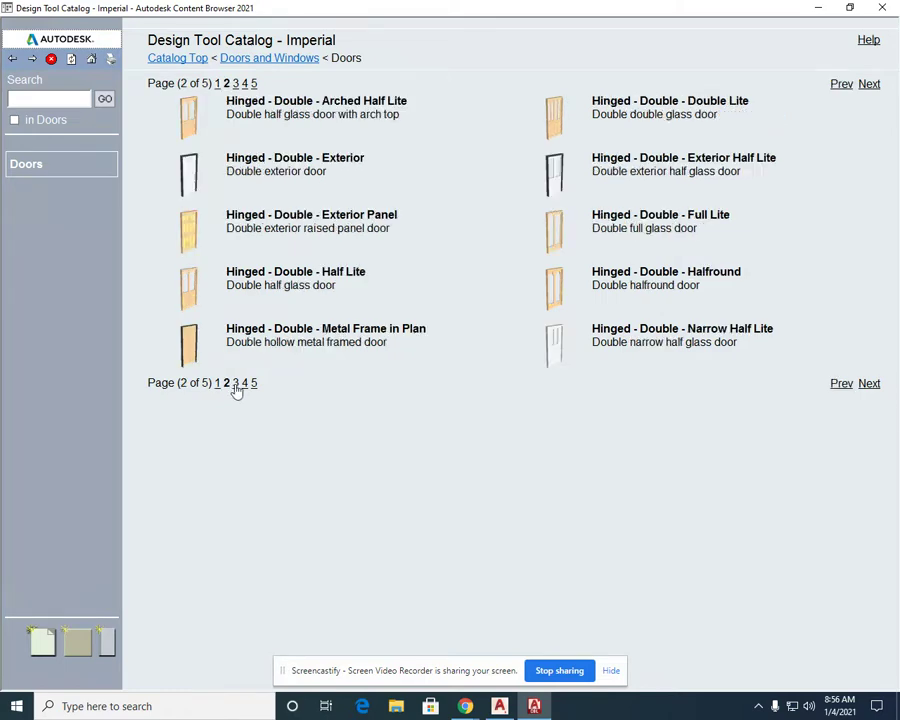
pyautogui.click(236, 384)
pyautogui.click(245, 384)
pyautogui.click(254, 384)
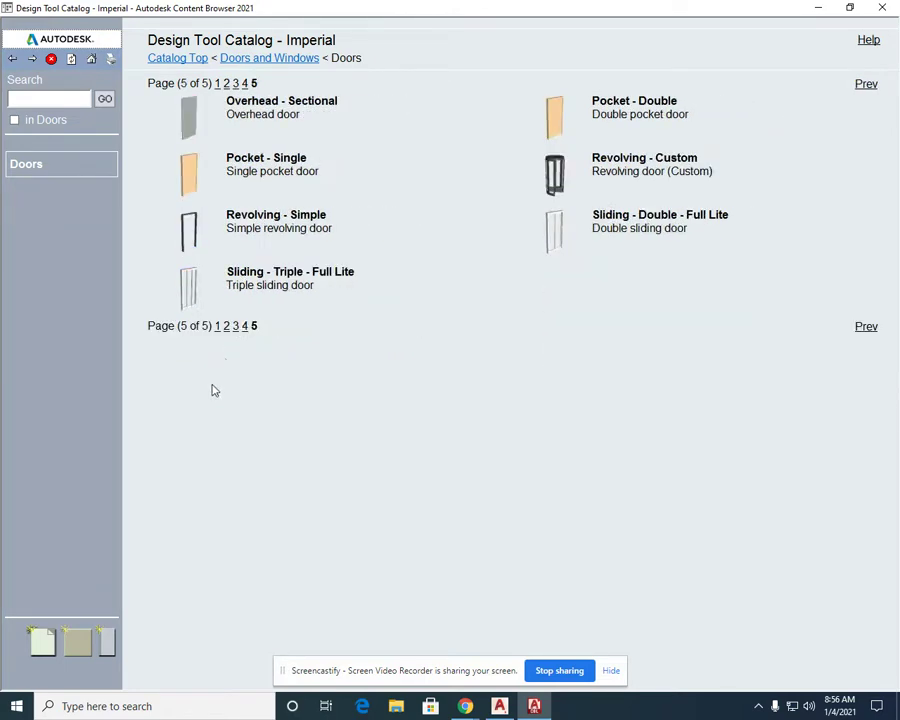
pyautogui.click(217, 326)
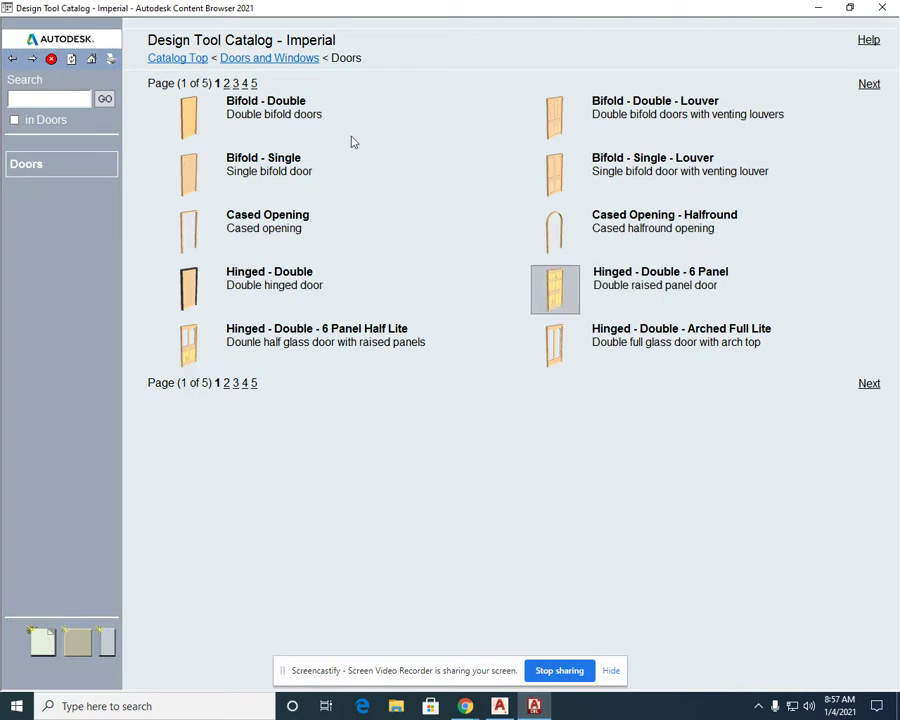
pyautogui.rightClick(207, 112)
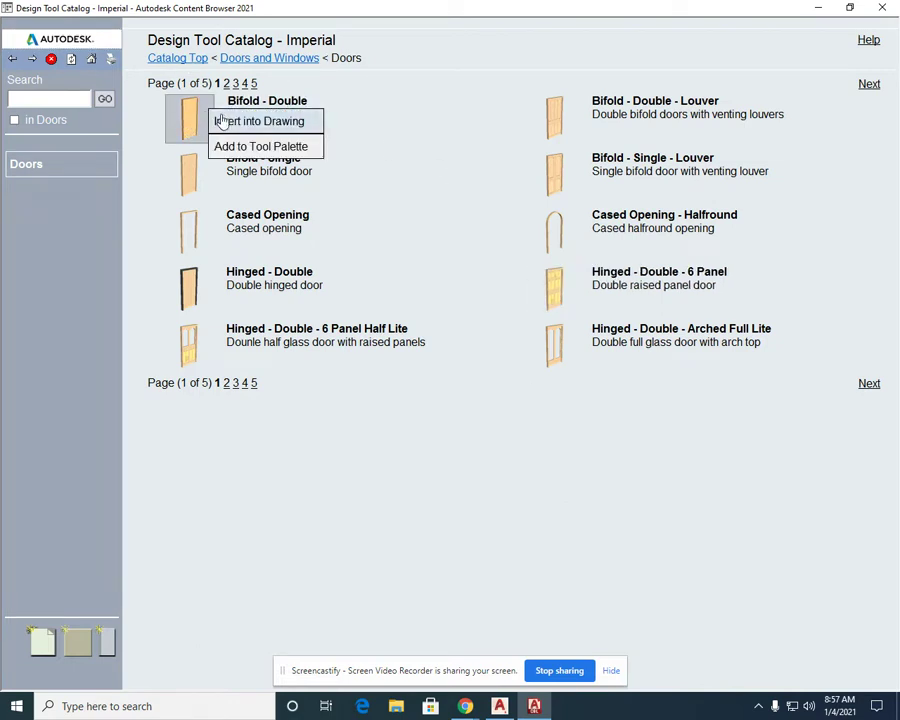
pyautogui.click(229, 125)
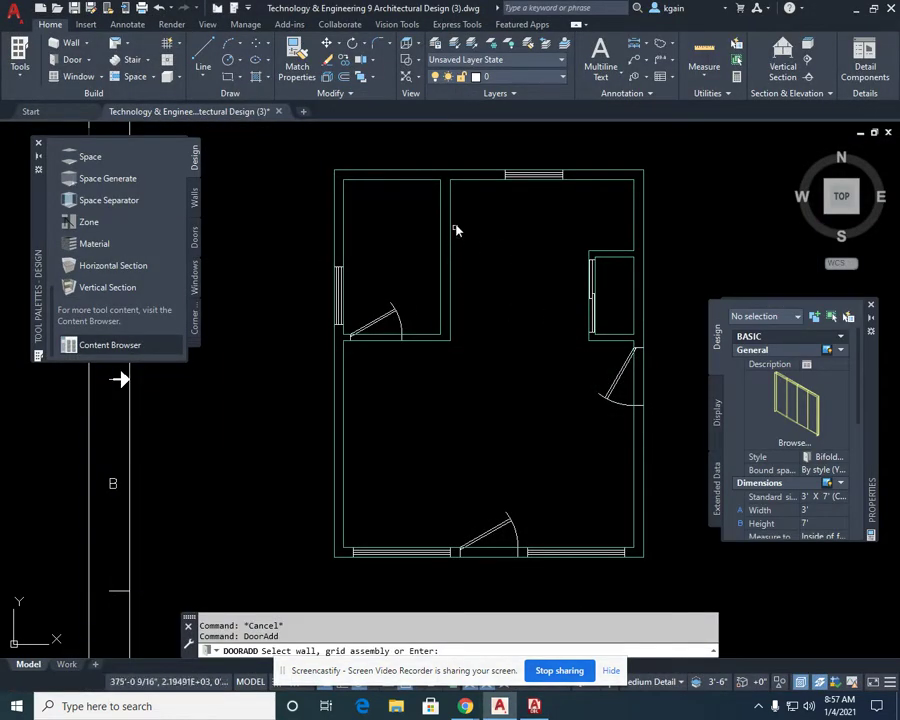
# Step: Place the Bifold - Double door in the closet wall, snapped to the wall's endpoint
pyautogui.scroll(6, 618, 318)
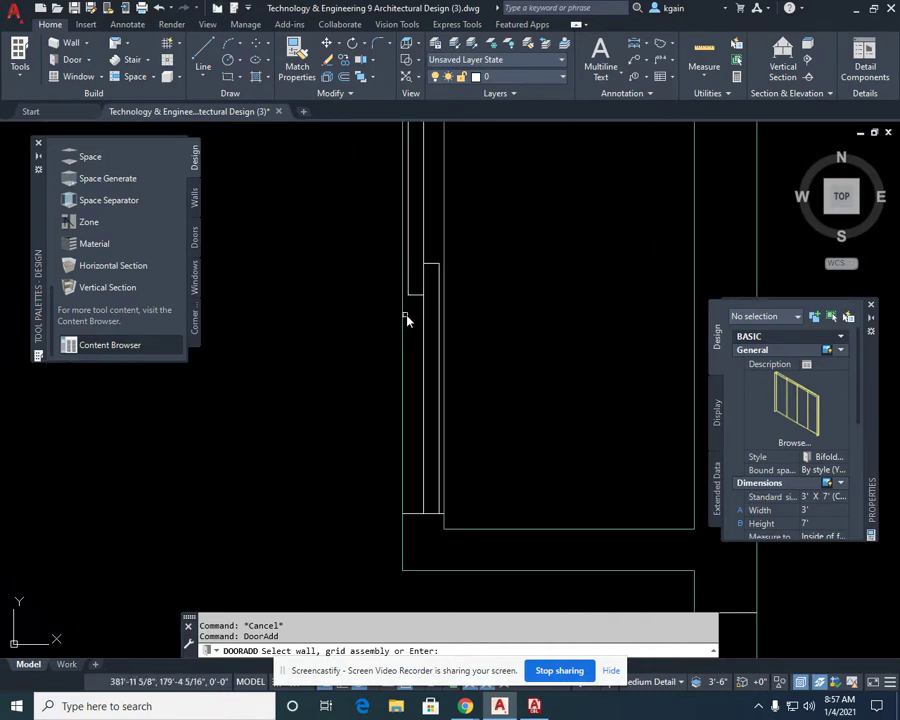
pyautogui.scroll(-3, 428, 389)
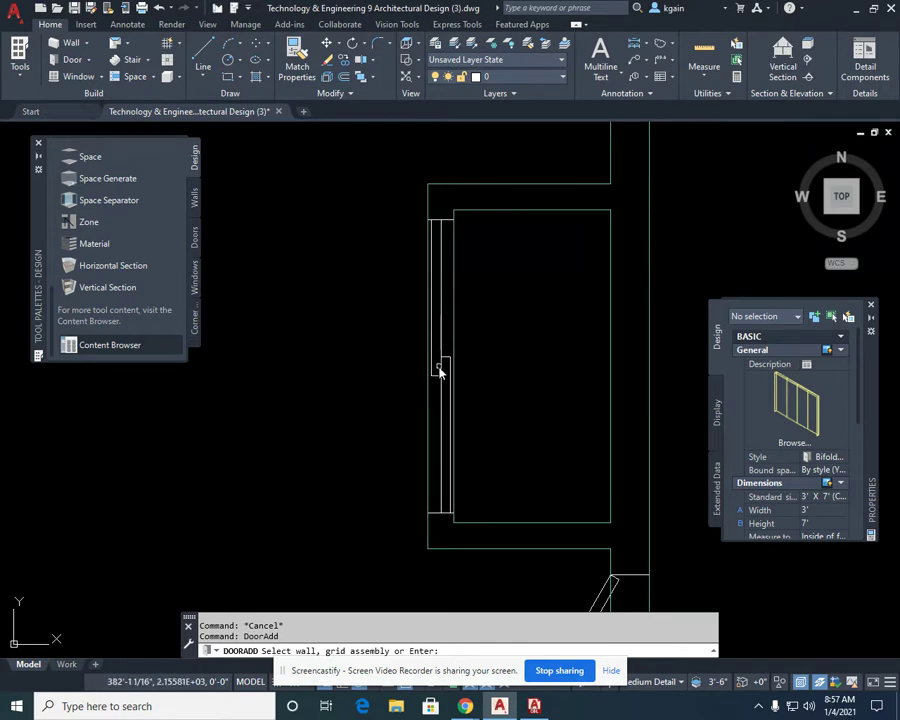
pyautogui.click(428, 368)
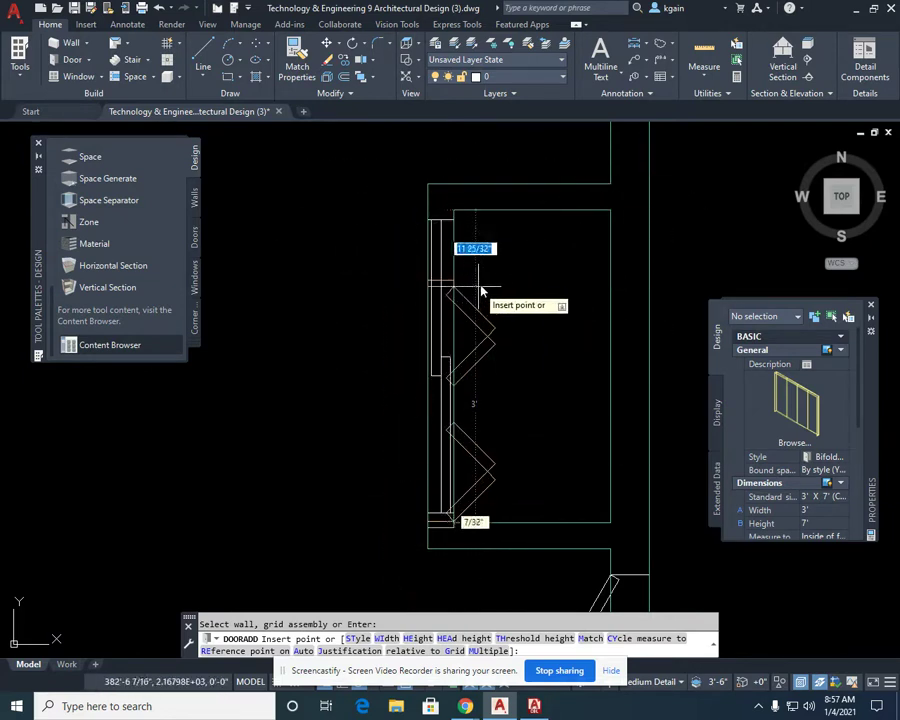
pyautogui.click(428, 221)
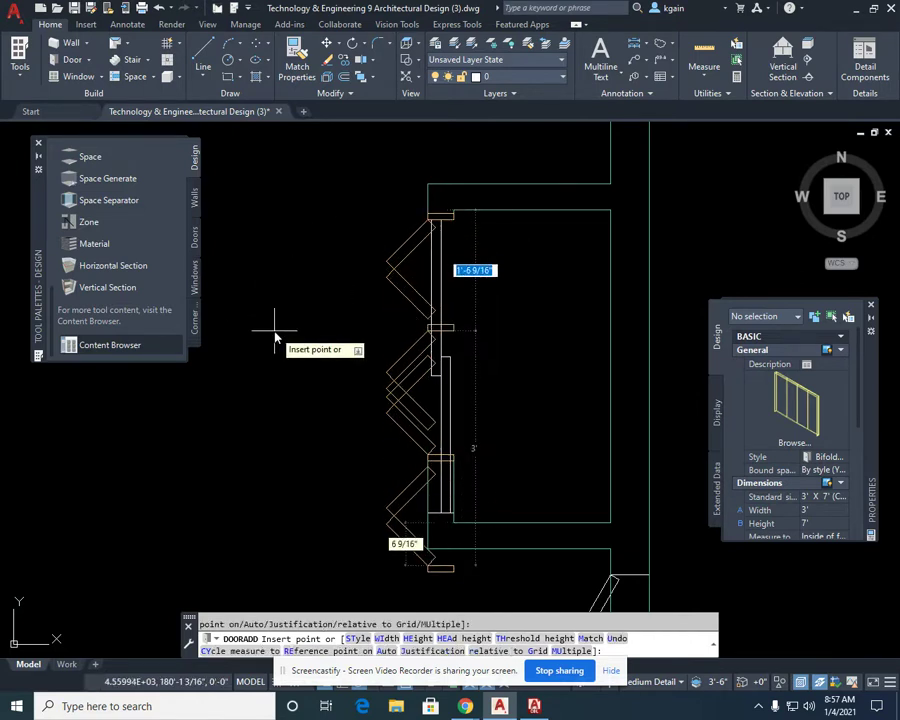
pyautogui.press('Escape')
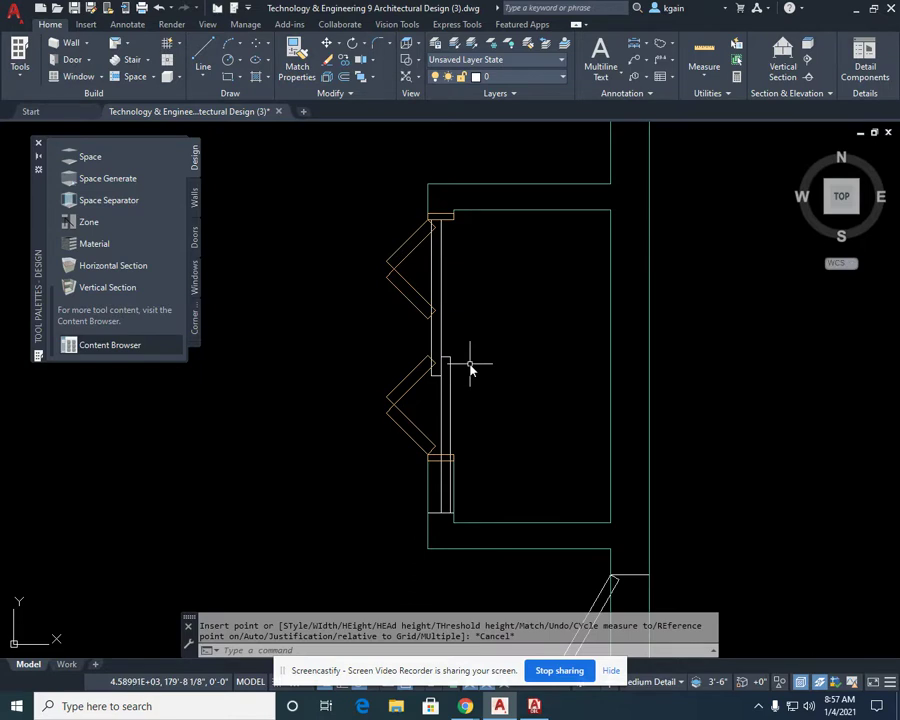
pyautogui.moveTo(469, 367)
pyautogui.mouseDown(button='middle')
pyautogui.moveTo(502, 291)
pyautogui.moveTo(496, 362)
pyautogui.moveTo(475, 366)
pyautogui.moveTo(434, 340)
pyautogui.mouseUp(button='middle')
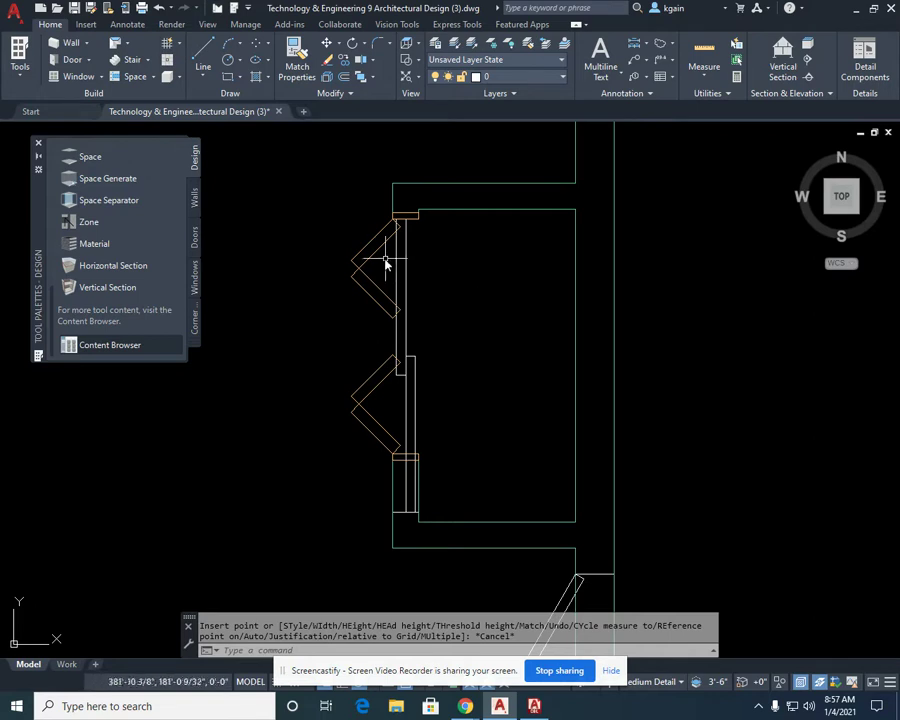
# Step: Set the bifold door's Width to 47 (3'-11") in Properties
pyautogui.doubleClick(383, 431)
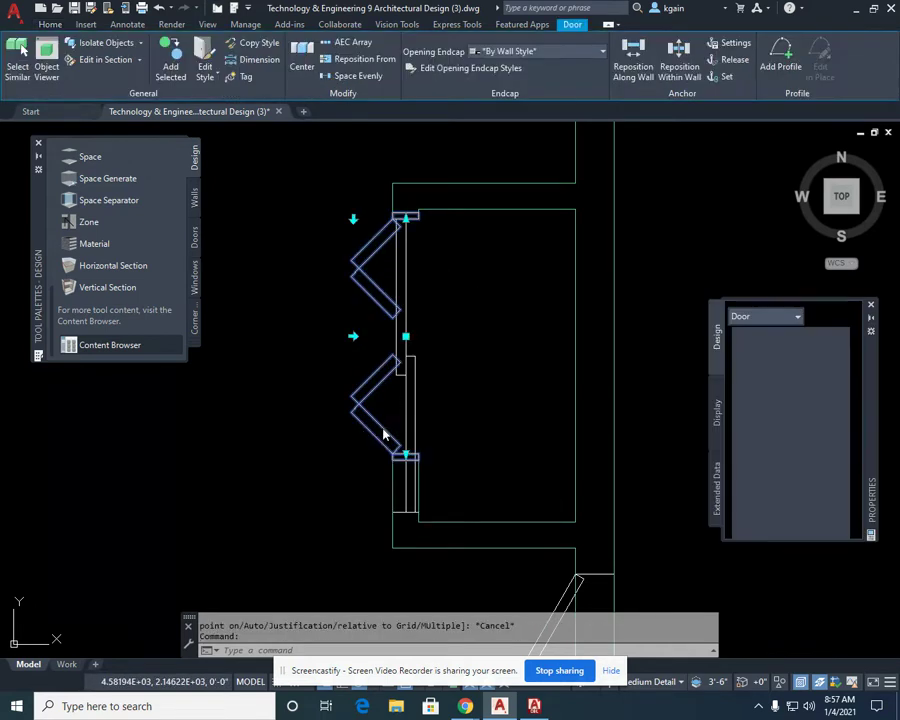
pyautogui.moveTo(870, 393)
pyautogui.mouseDown()
pyautogui.moveTo(701, 322)
pyautogui.moveTo(624, 336)
pyautogui.moveTo(619, 326)
pyautogui.mouseUp()
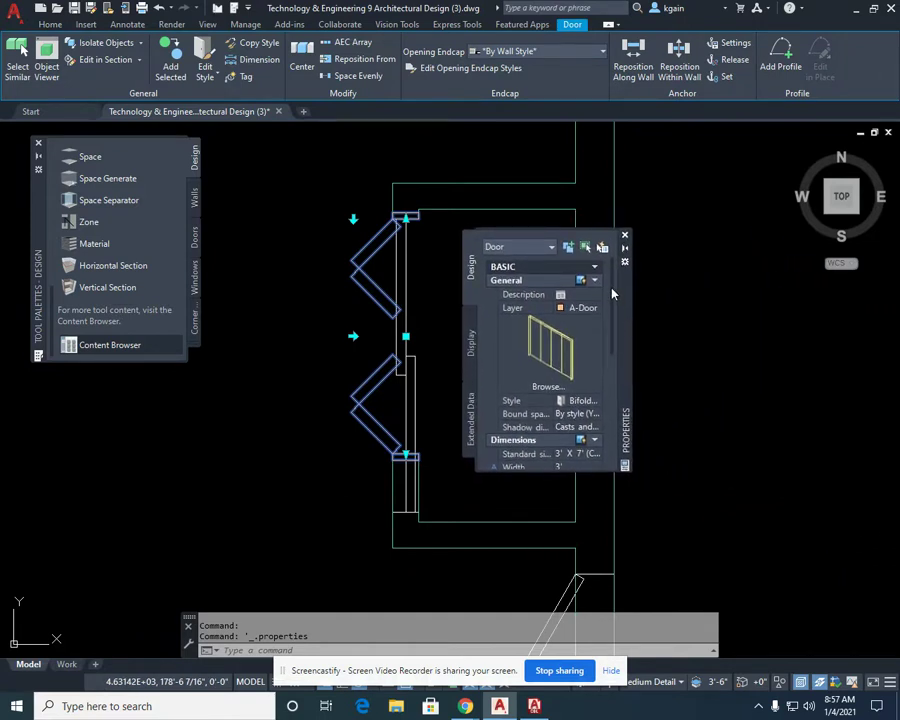
pyautogui.scroll(-2, 613, 293)
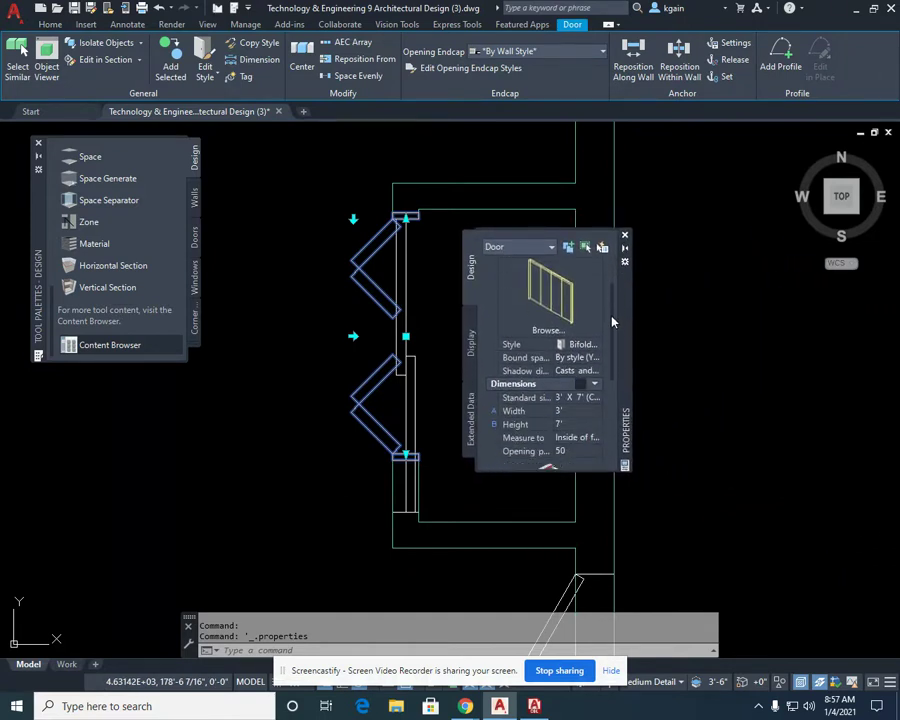
pyautogui.click(559, 413)
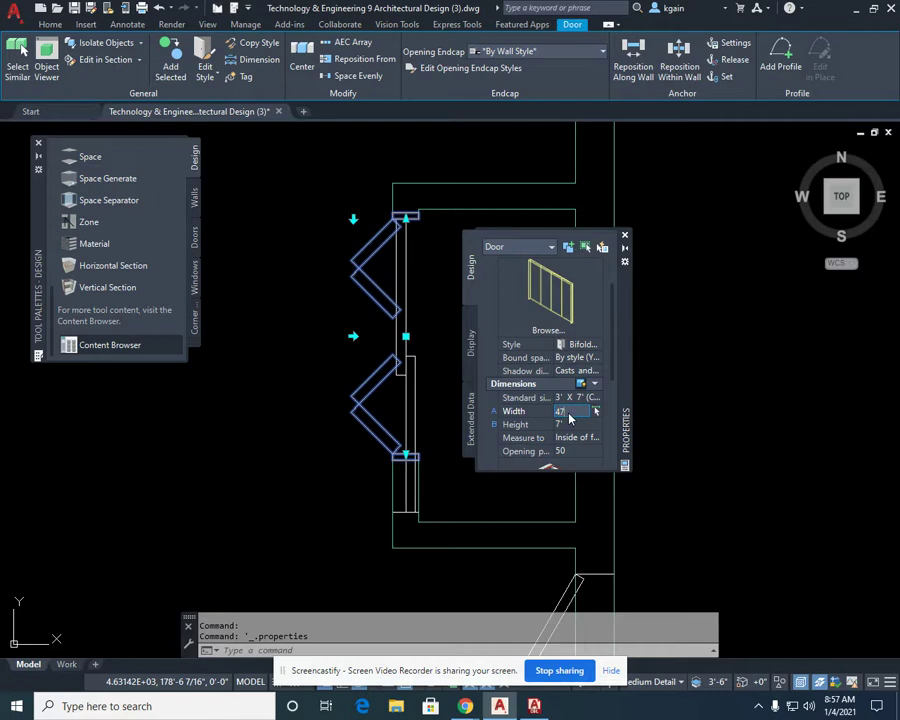
pyautogui.press('Tab')
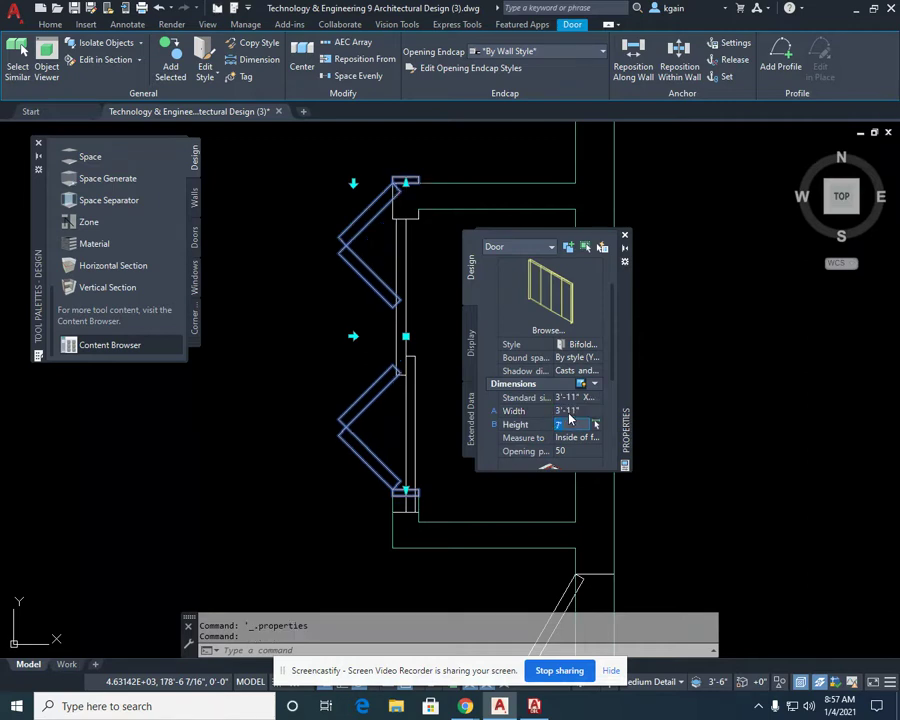
pyautogui.moveTo(630, 306); pyautogui.dragTo(777, 297)
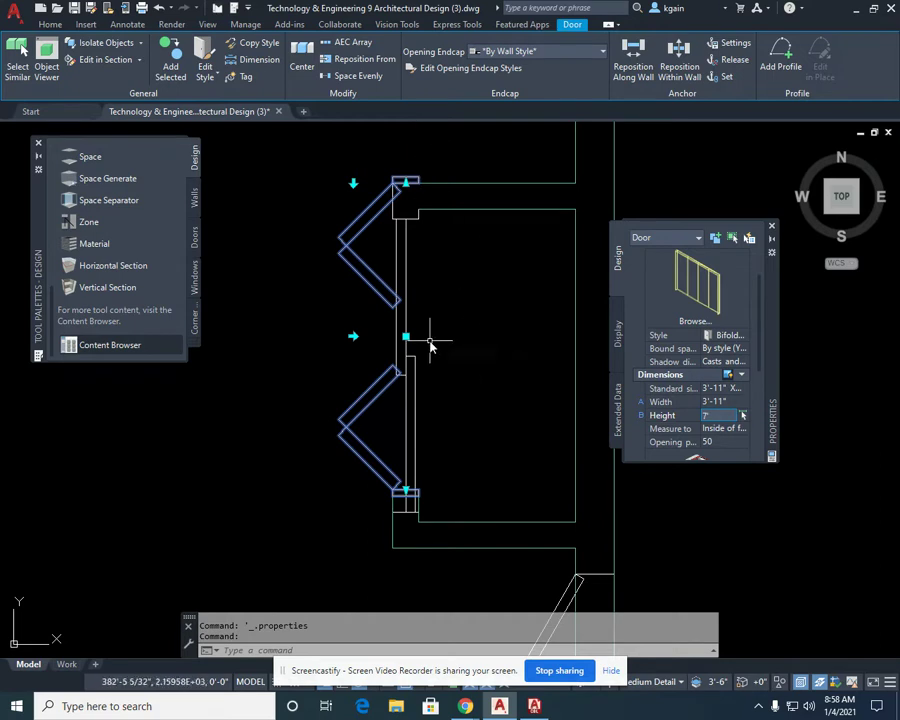
# Step: Slide the door along its wall to centre it on the opening's midpoint
pyautogui.moveTo(413, 258); pyautogui.dragTo(418, 206, button='middle')
pyautogui.scroll(3, 412, 284)
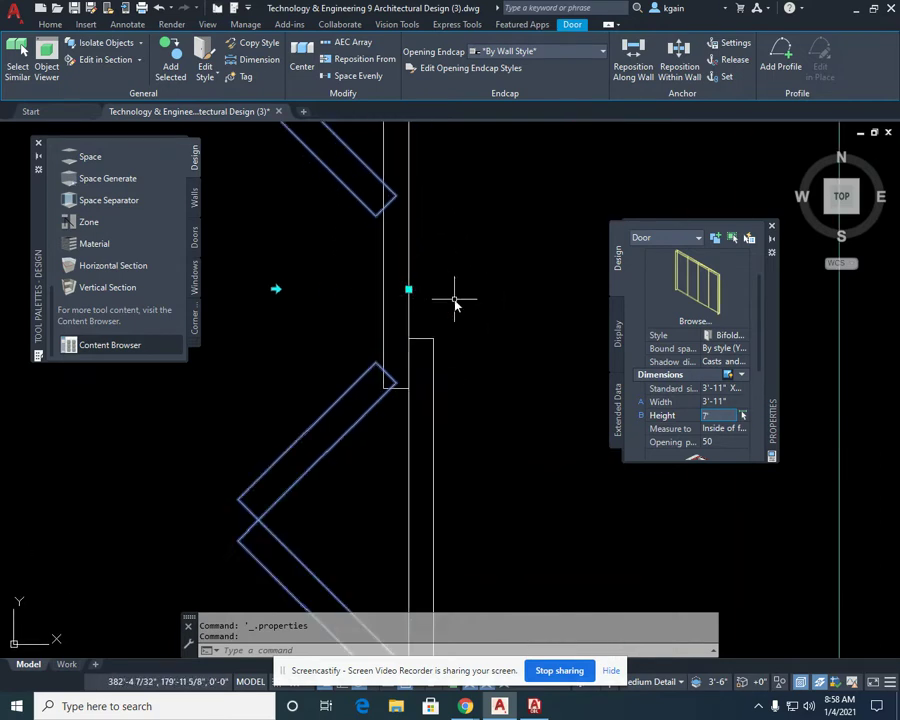
pyautogui.click(408, 289)
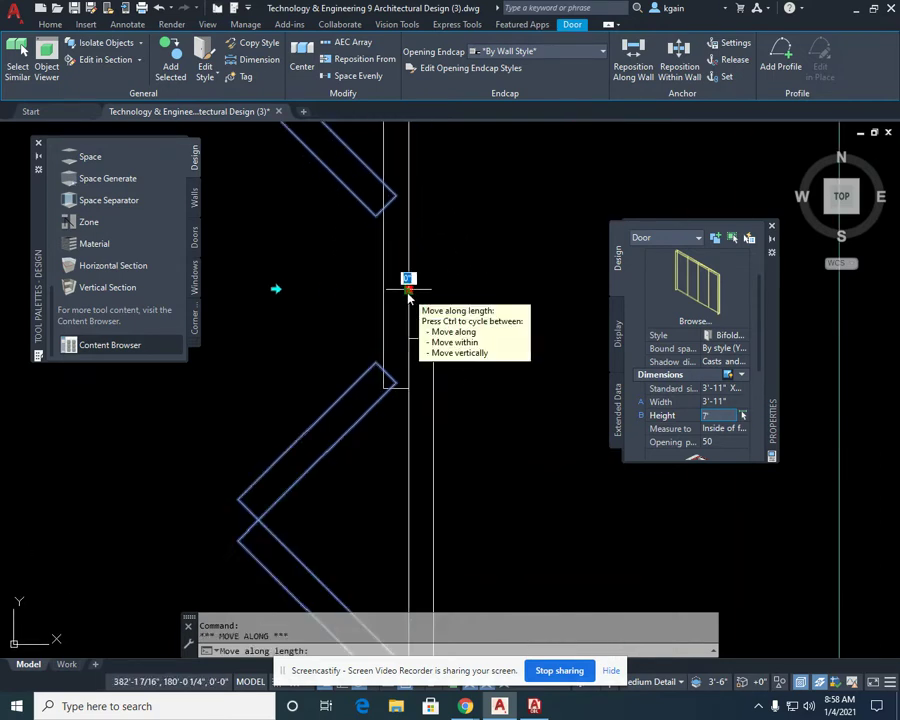
pyautogui.click(410, 366)
pyautogui.scroll(-3, 488, 370)
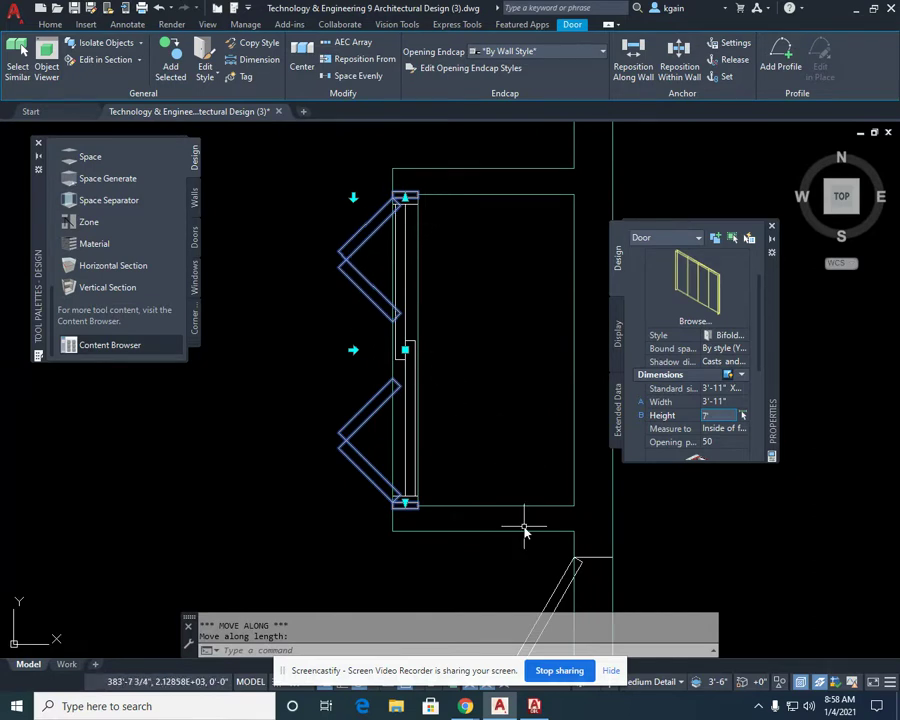
pyautogui.press('Escape')
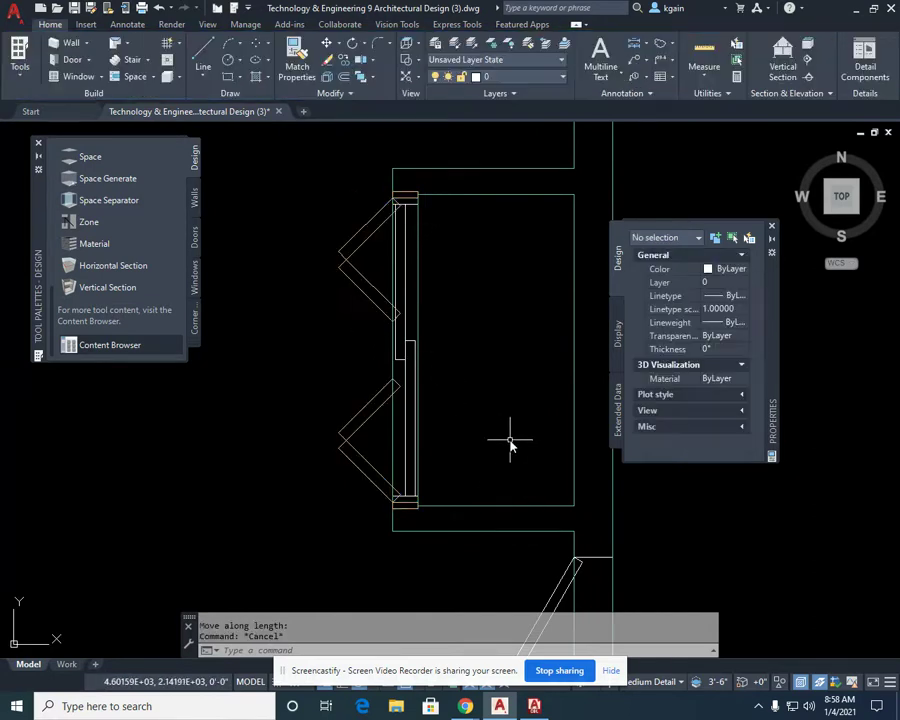
pyautogui.scroll(-6, 478, 373)
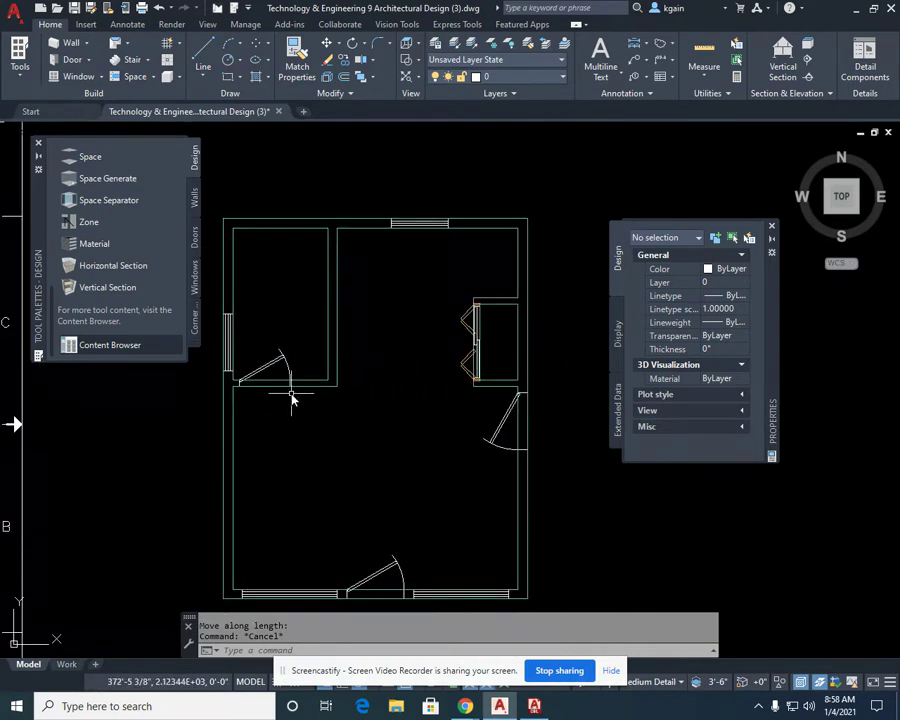
pyautogui.moveTo(354, 374); pyautogui.dragTo(403, 355, button='middle')
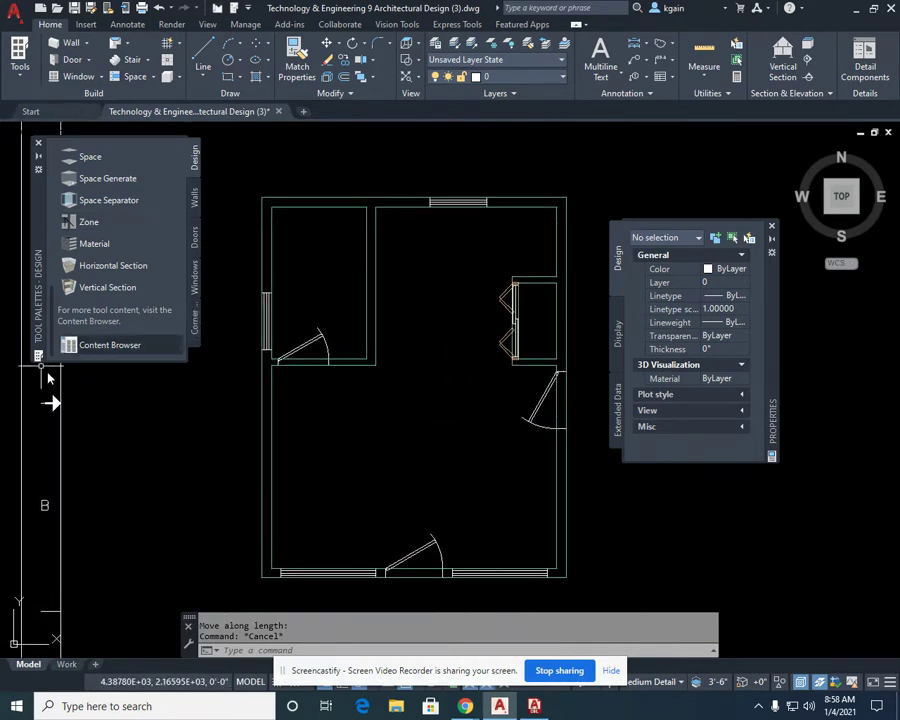
pyautogui.click(536, 707)
pyautogui.click(536, 707)
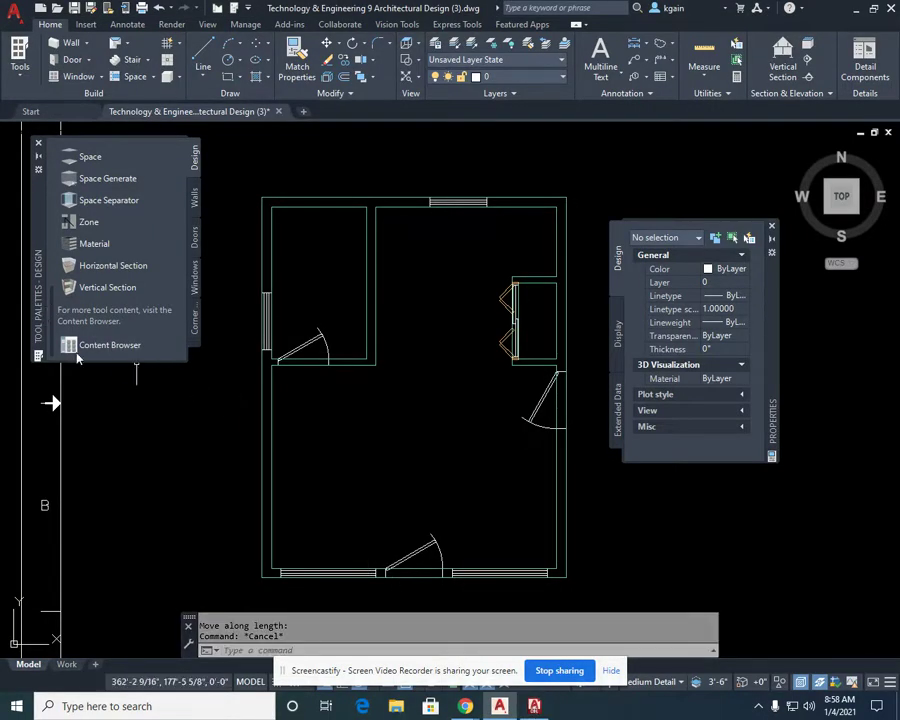
# Step: In Content Browser, go to Doors page 3 and right-click Hinged - Single for insertion options
pyautogui.click(536, 707)
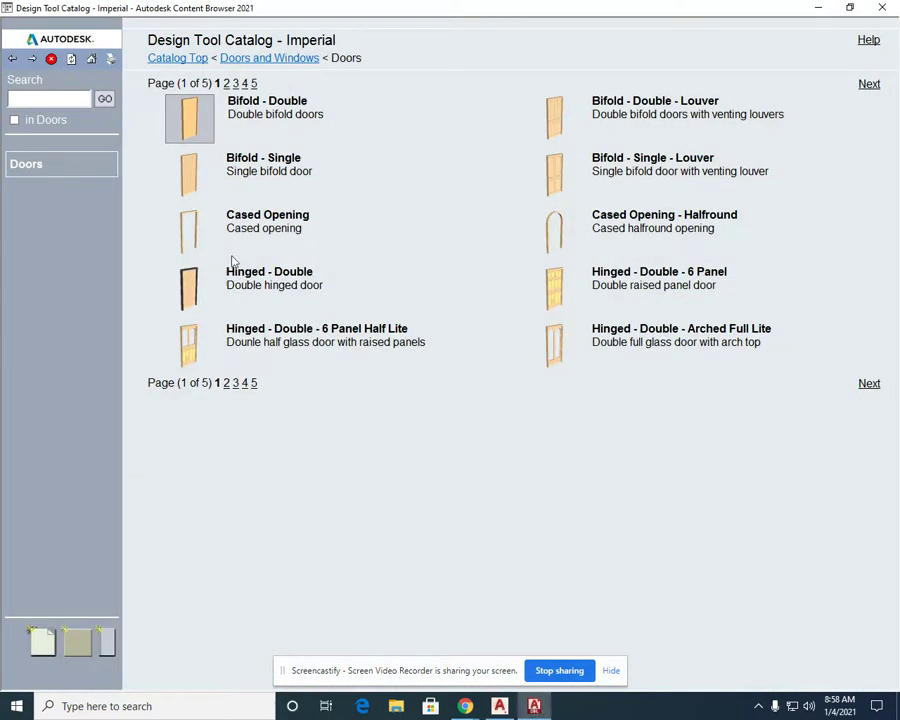
pyautogui.rightClick(206, 341)
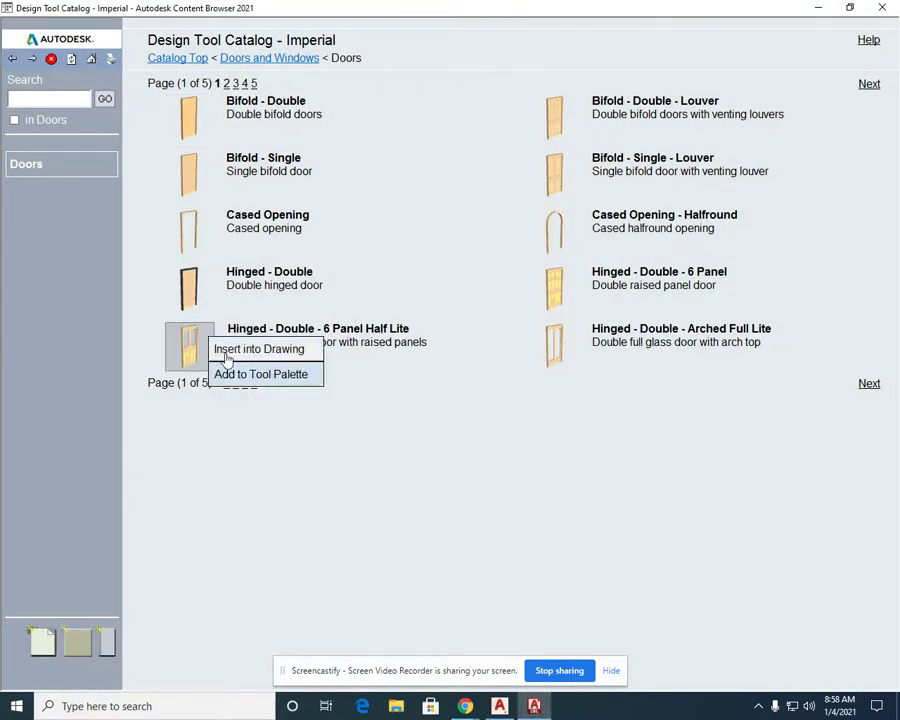
pyautogui.press('Escape')
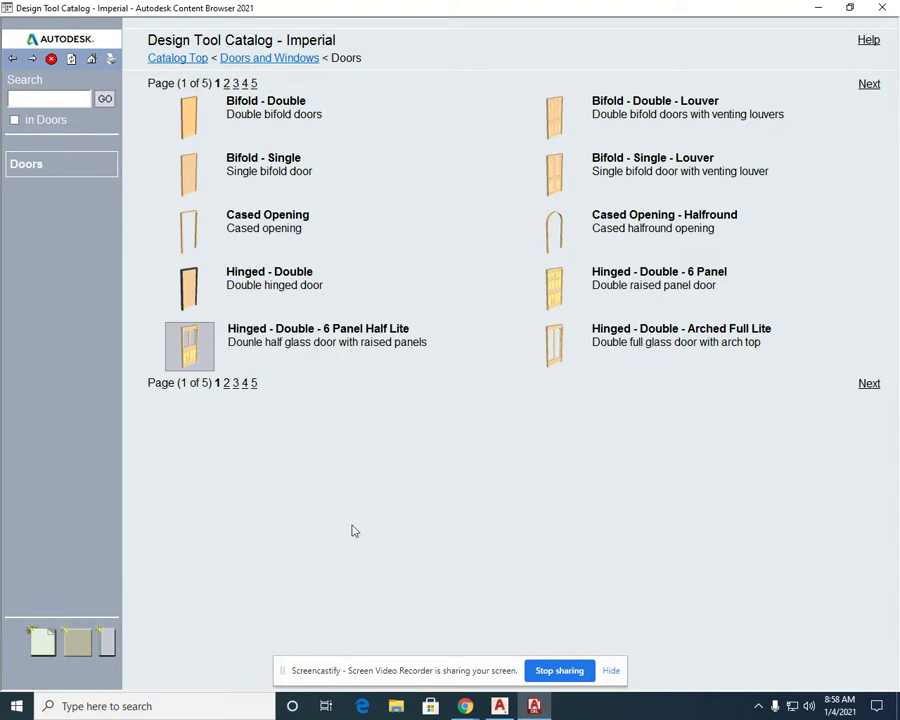
pyautogui.click(226, 384)
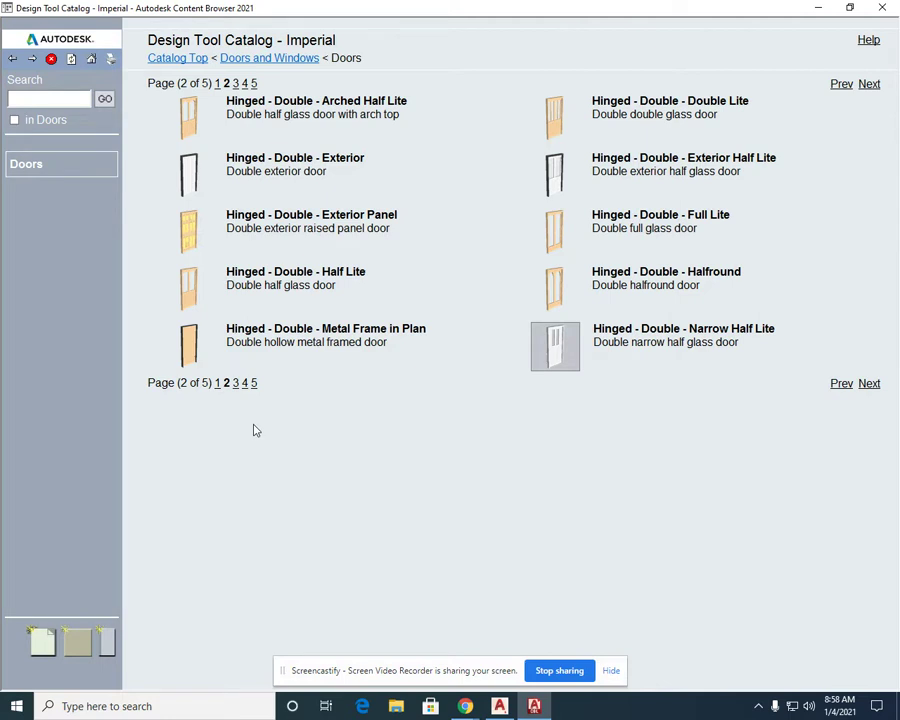
pyautogui.click(236, 384)
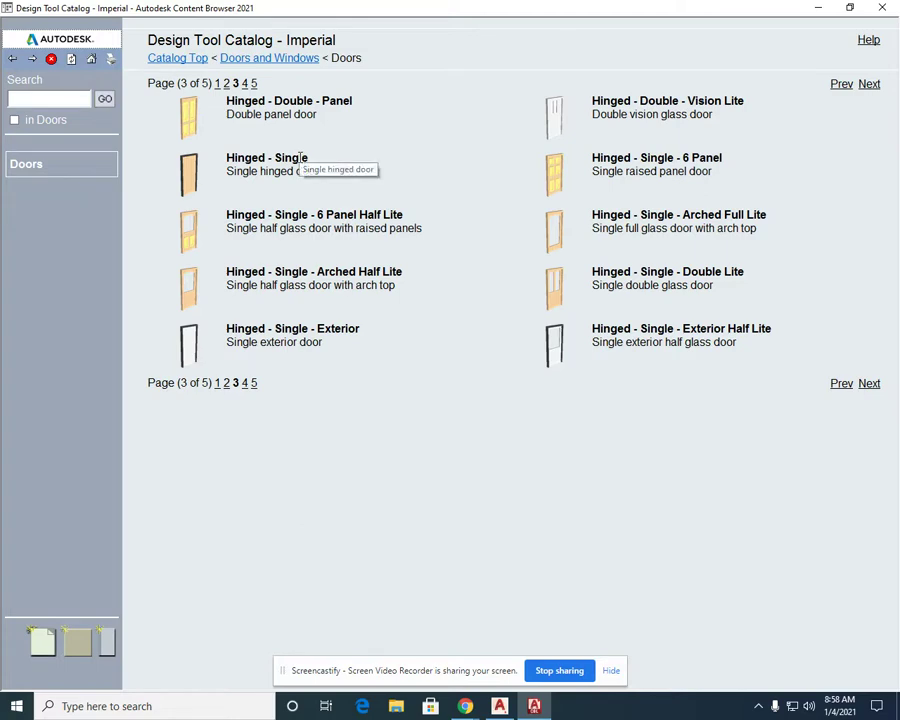
pyautogui.rightClick(186, 170)
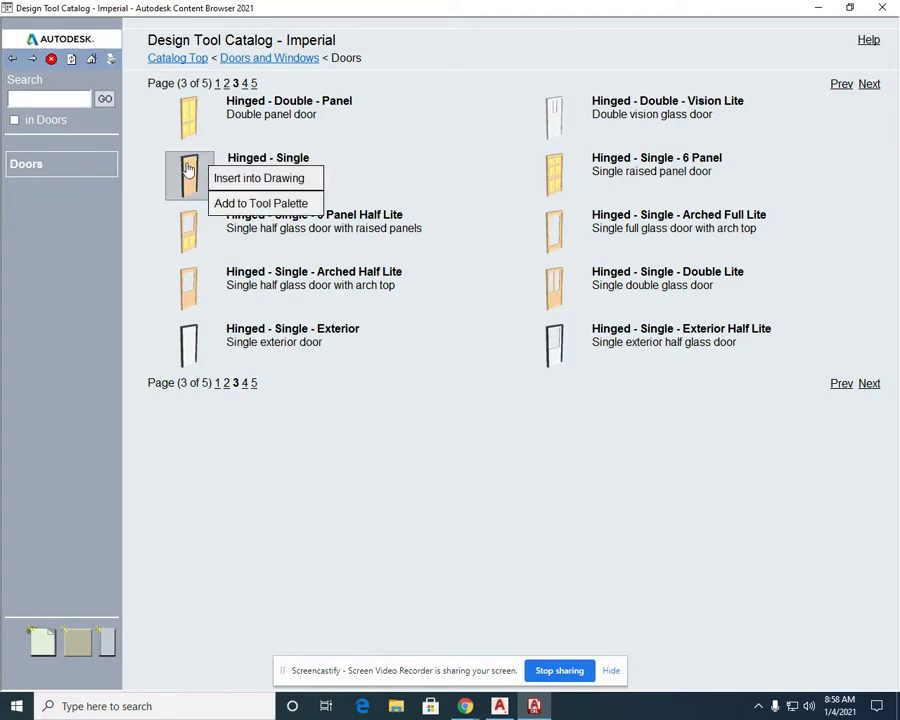
pyautogui.click(207, 176)
pyautogui.rightClick(187, 171)
# Step: Insert the Hinged - Single door and place it in the south wall
pyautogui.click(259, 180)
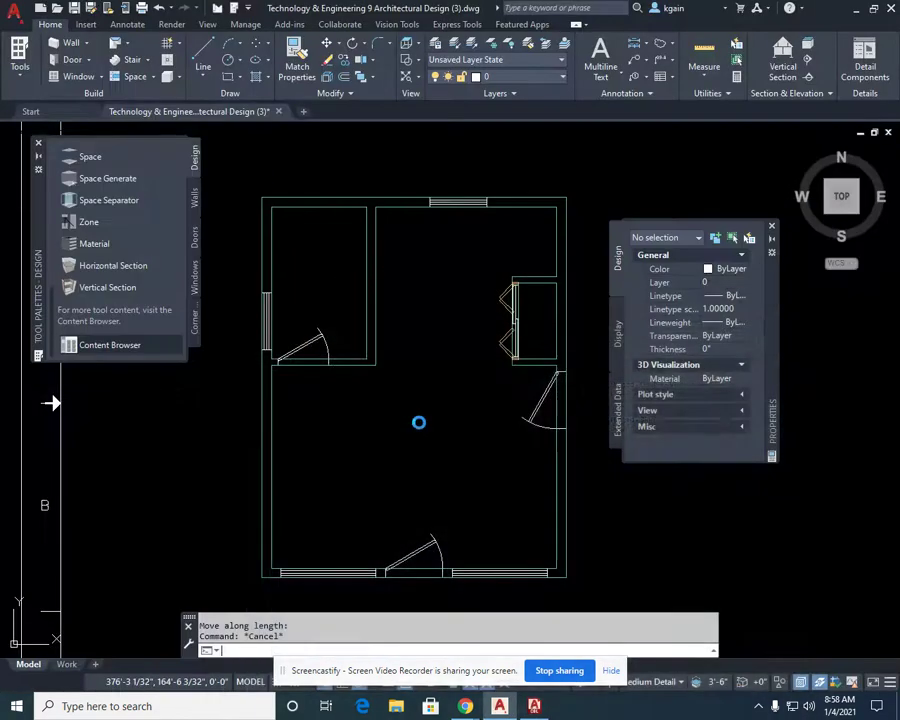
pyautogui.moveTo(436, 477)
pyautogui.mouseDown(button='middle')
pyautogui.moveTo(446, 462)
pyautogui.moveTo(370, 362)
pyautogui.moveTo(425, 455)
pyautogui.mouseUp(button='middle')
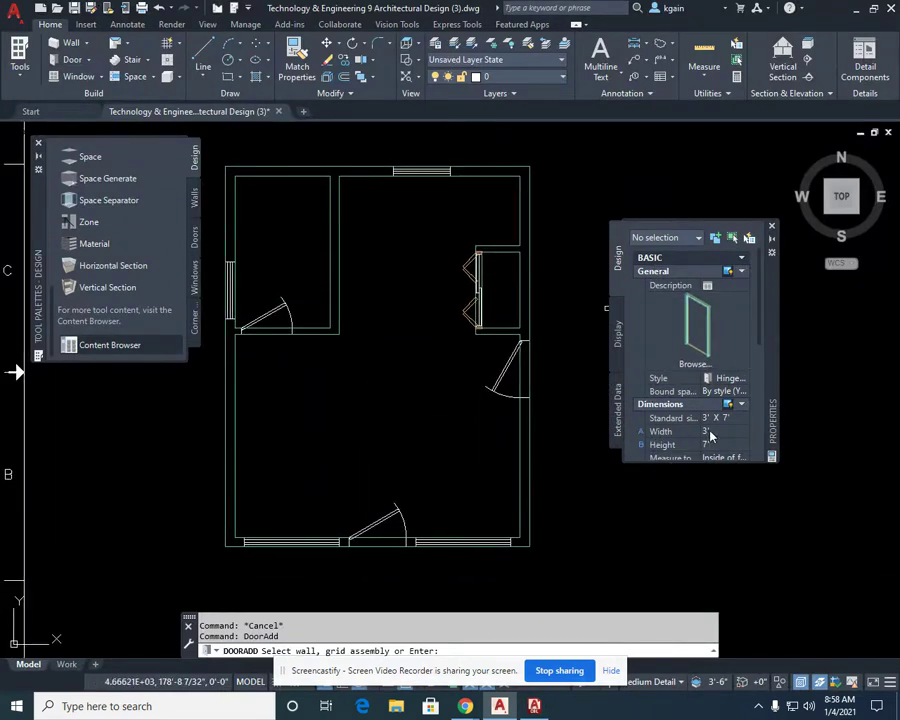
pyautogui.scroll(6, 440, 340)
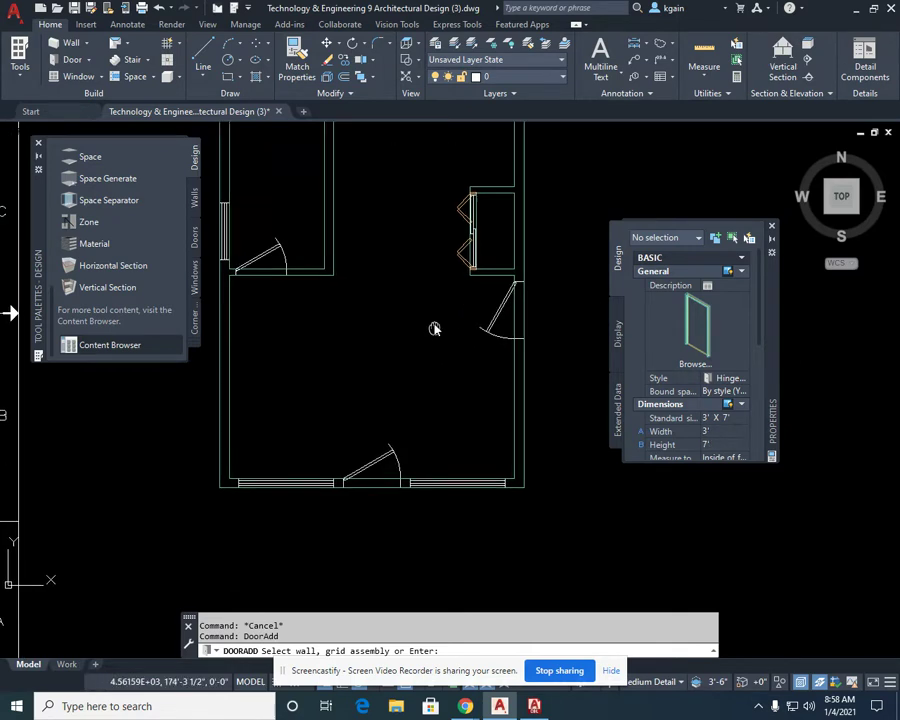
pyautogui.moveTo(320, 458); pyautogui.dragTo(367, 480, button='middle')
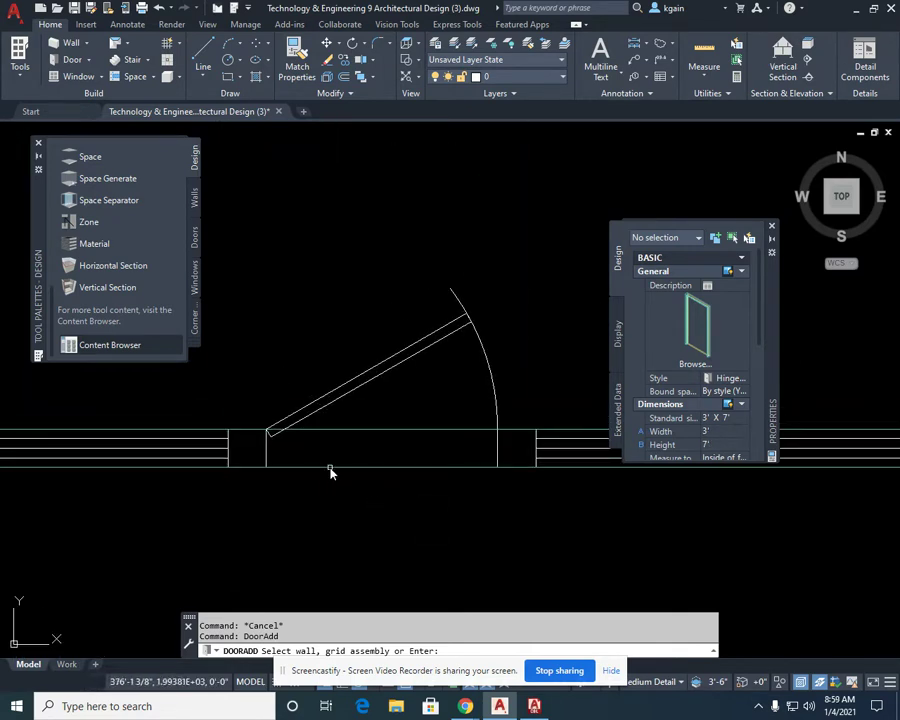
pyautogui.click(400, 430)
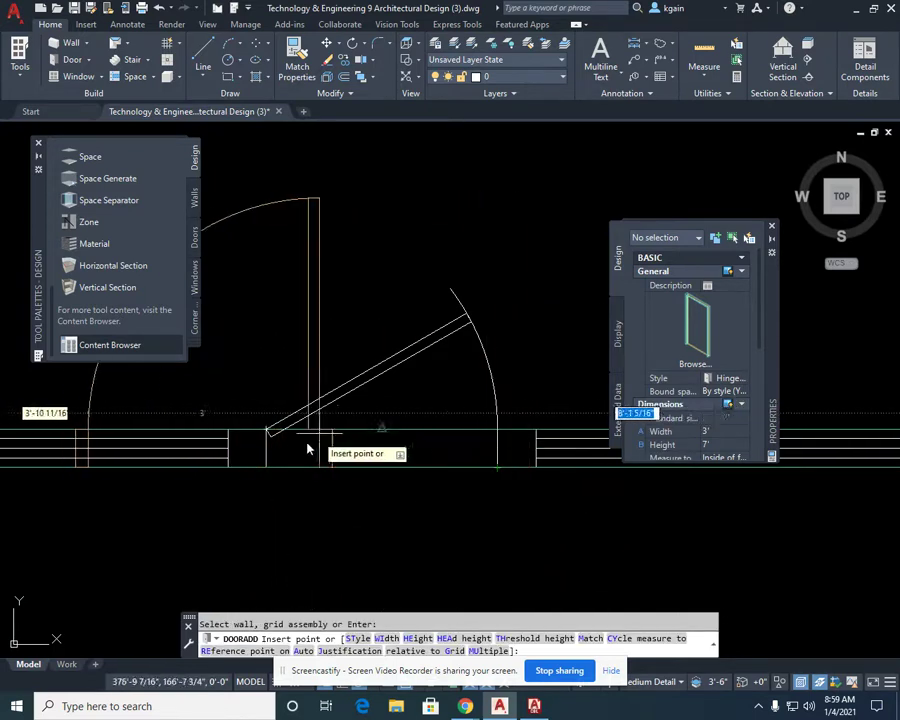
pyautogui.click(505, 467)
# Step: Place another hinged door in the left room's wall and end the door command
pyautogui.scroll(-4, 296, 423)
pyautogui.scroll(-5, 296, 423)
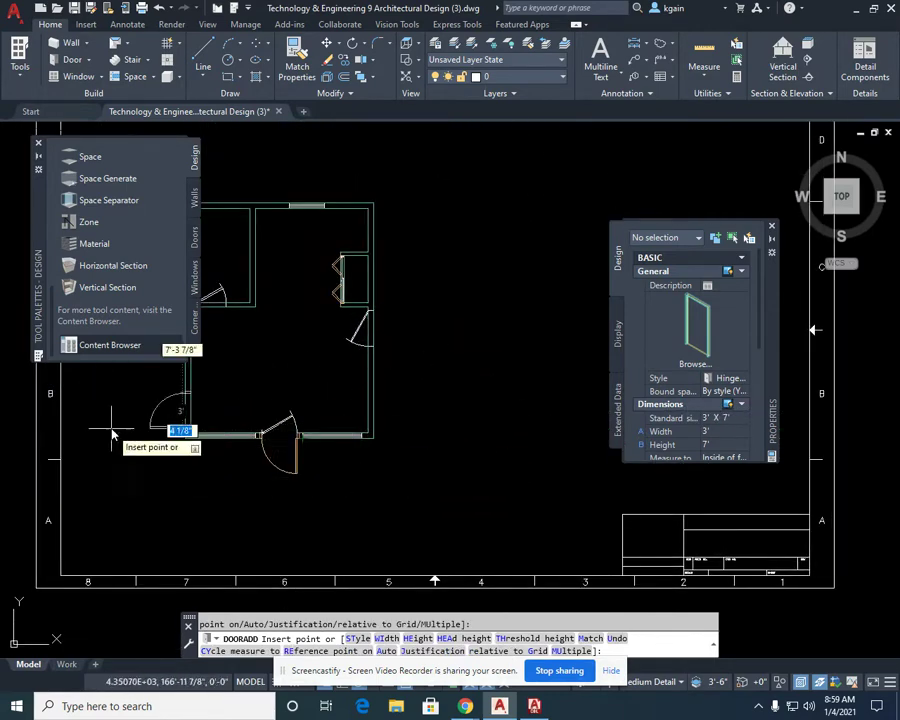
pyautogui.scroll(3, 362, 352)
pyautogui.scroll(5, 385, 283)
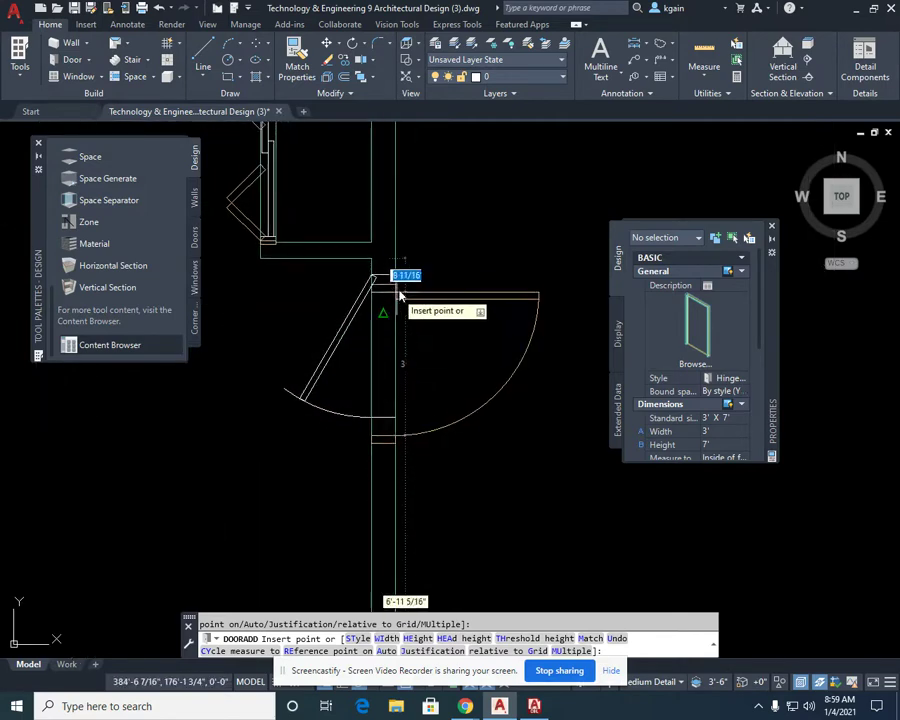
pyautogui.scroll(-3, 455, 410)
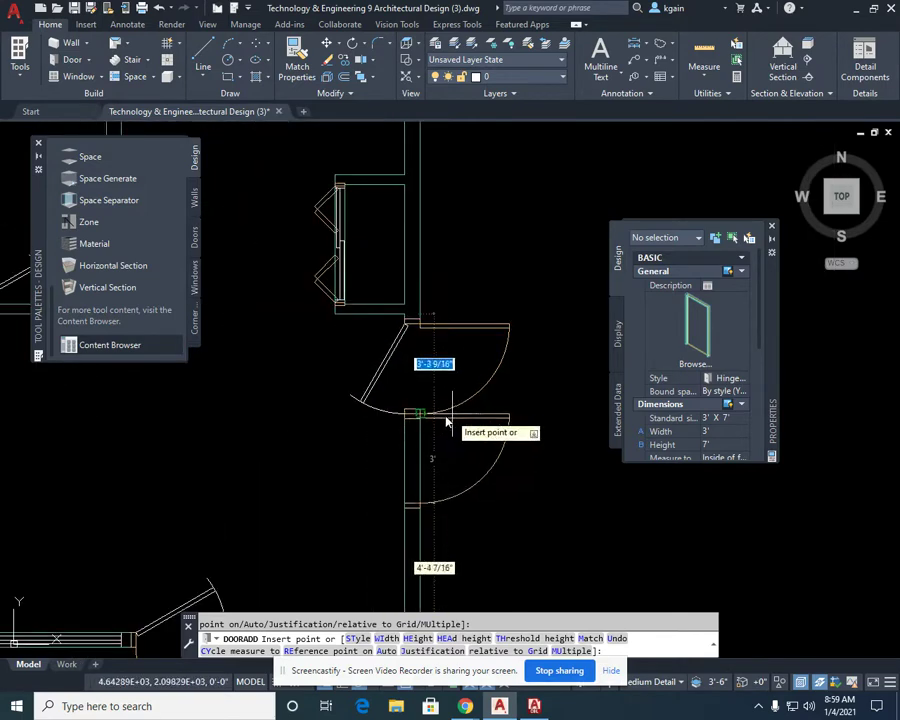
pyautogui.moveTo(450, 410)
pyautogui.mouseDown(button='middle')
pyautogui.moveTo(410, 323)
pyautogui.moveTo(364, 452)
pyautogui.moveTo(442, 410)
pyautogui.mouseUp(button='middle')
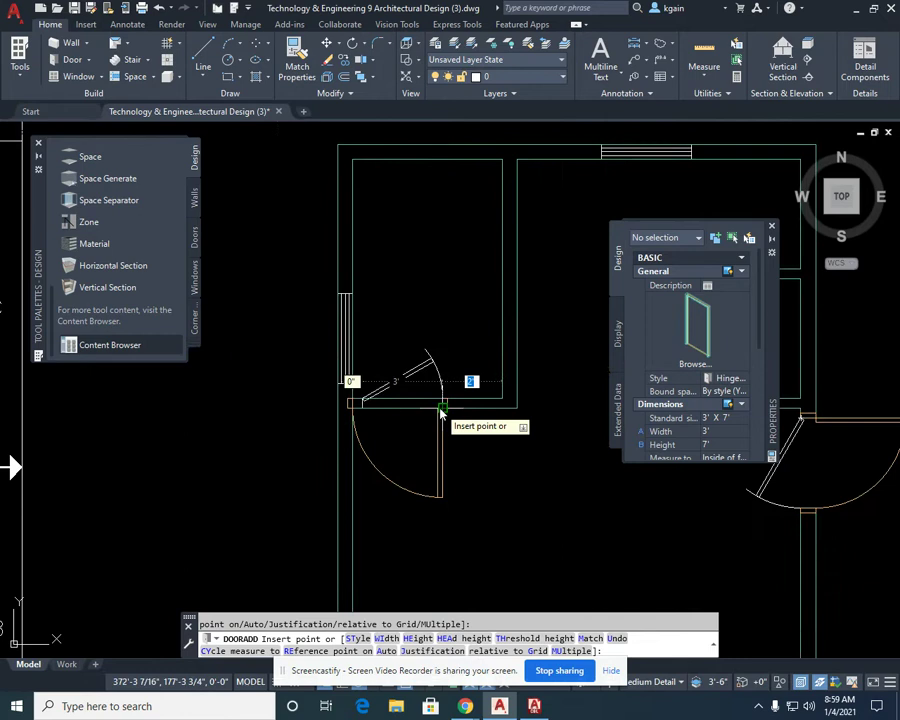
pyautogui.click(442, 410)
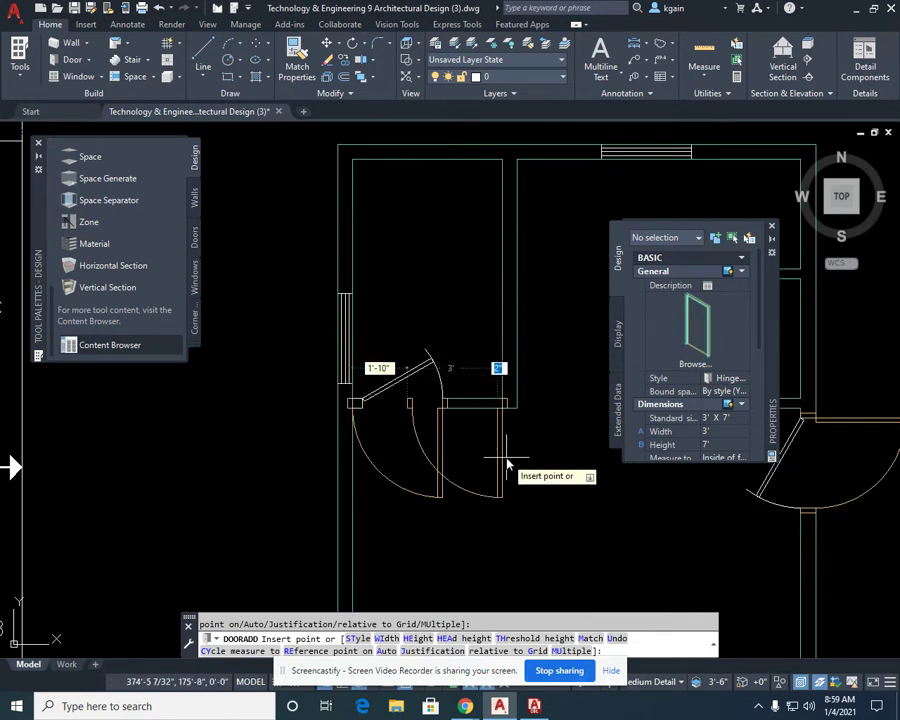
pyautogui.press('Escape')
pyautogui.scroll(-4, 257, 416)
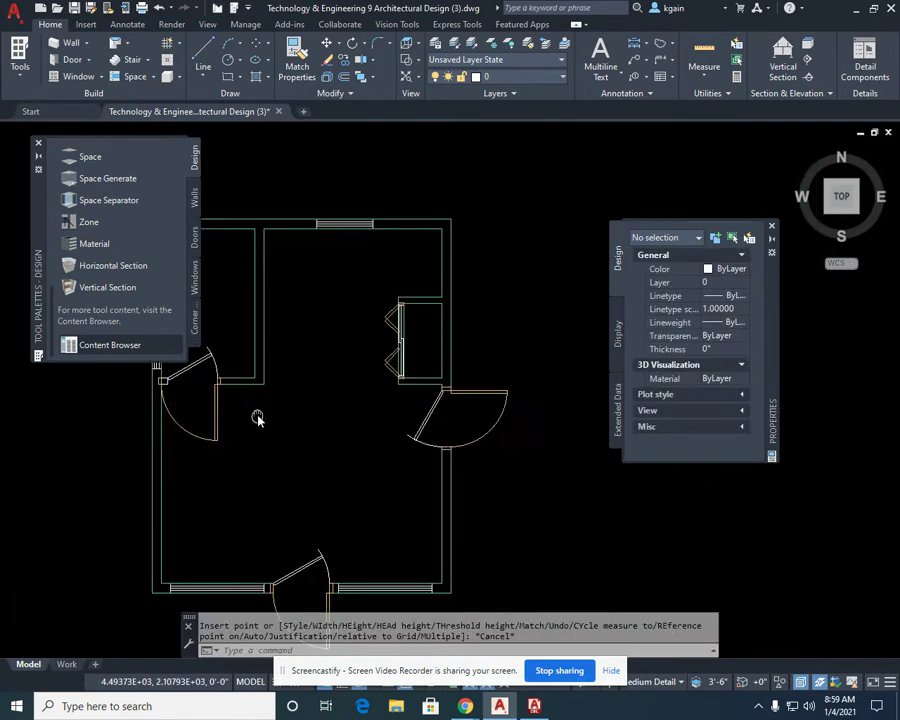
pyautogui.moveTo(301, 329); pyautogui.dragTo(317, 294, button='middle')
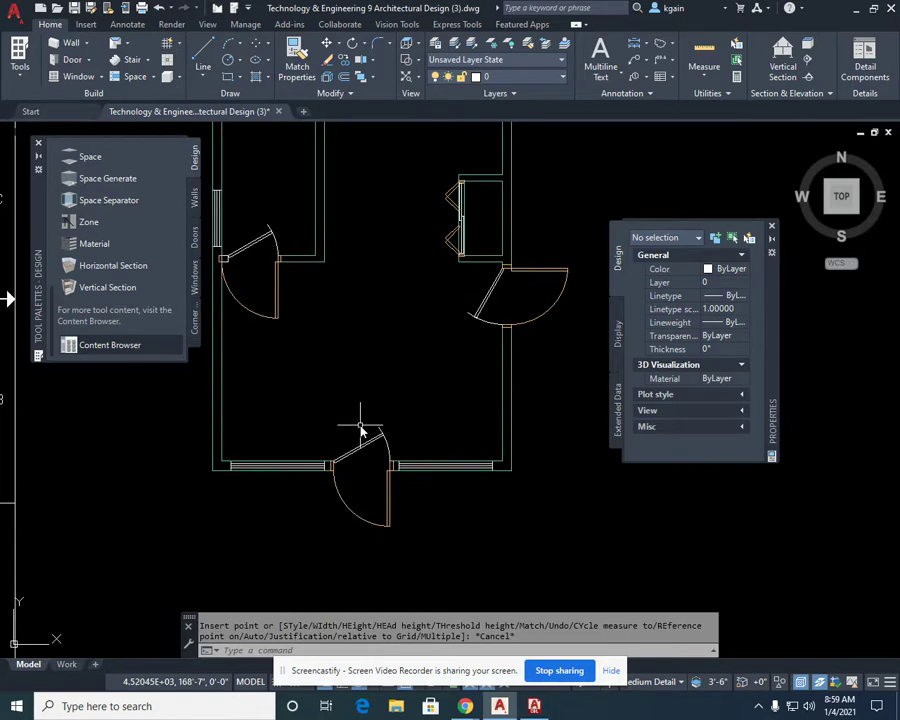
pyautogui.moveTo(362, 430); pyautogui.dragTo(378, 382, button='middle')
pyautogui.moveTo(311, 267); pyautogui.dragTo(388, 322, button='middle')
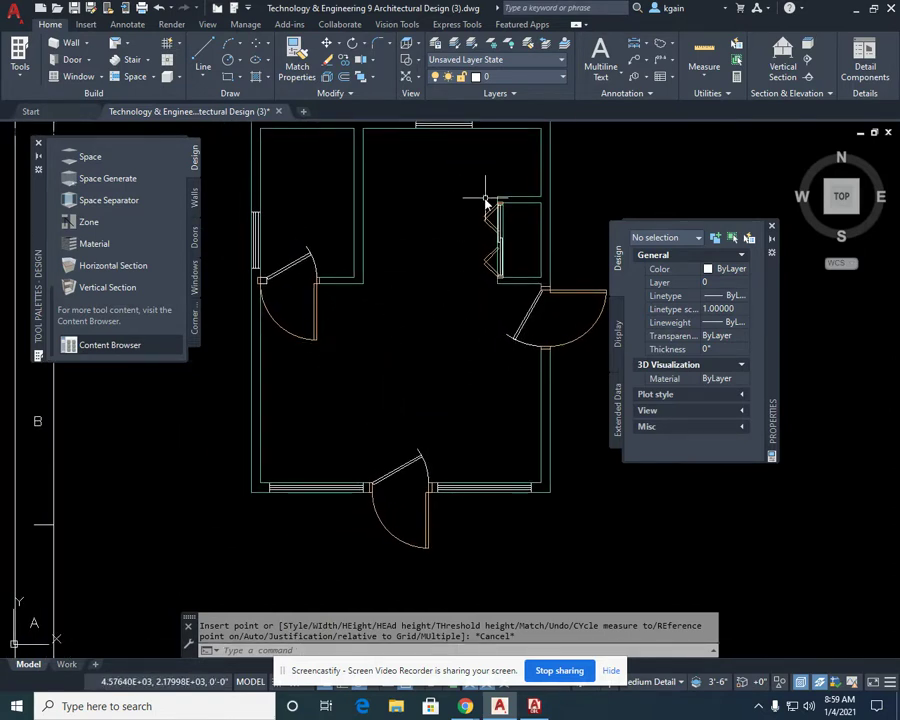
# Step: Use the east-wall door's flip grips until it swings inward with the hinge at the top jamb
pyautogui.click(574, 296)
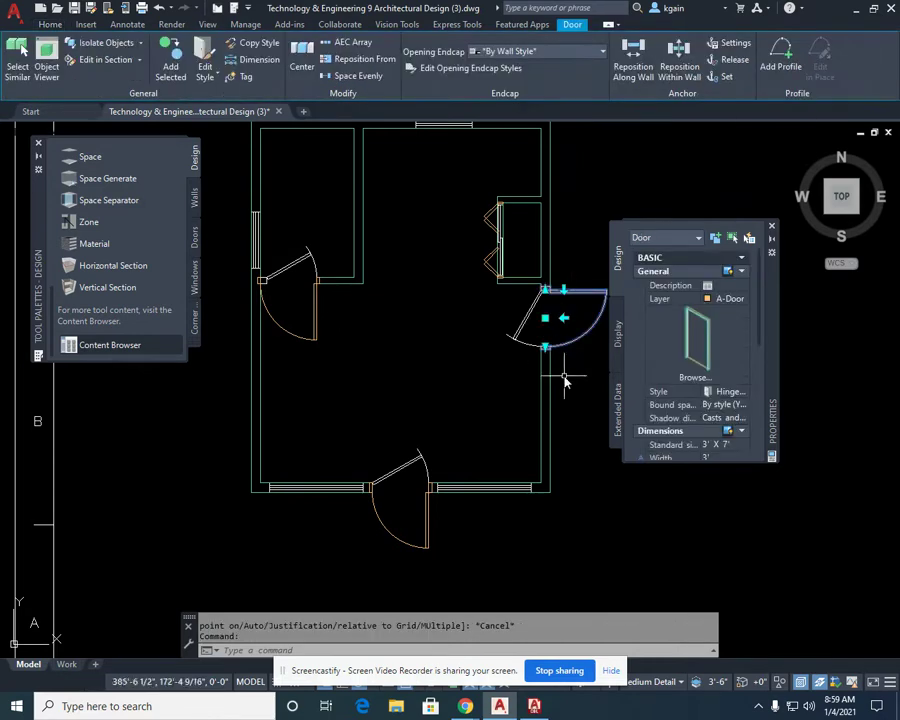
pyautogui.scroll(3, 566, 326)
pyautogui.moveTo(566, 326); pyautogui.dragTo(409, 470, button='middle')
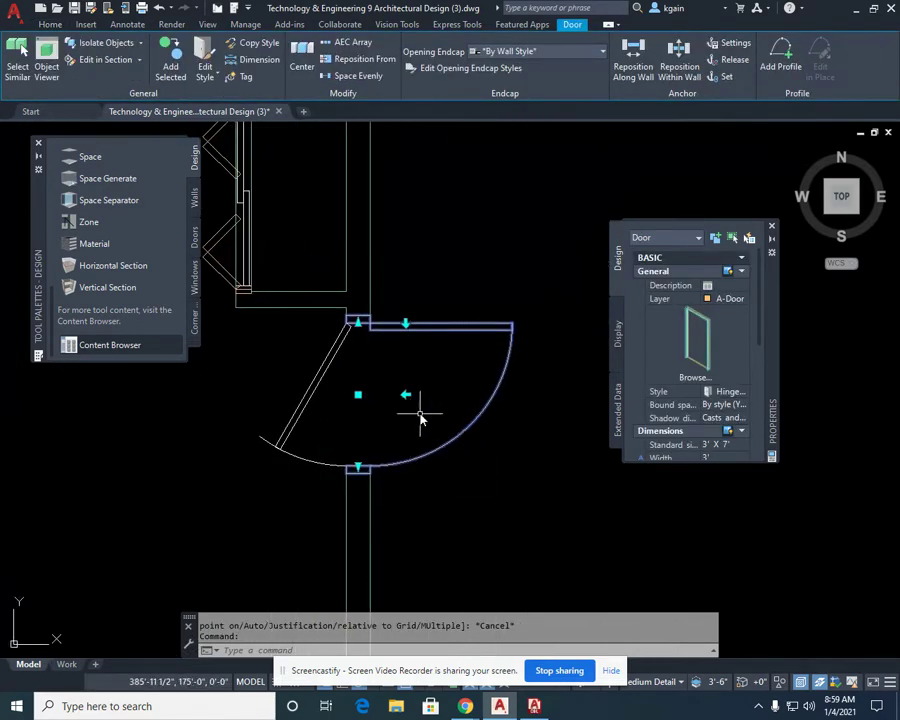
pyautogui.click(405, 325)
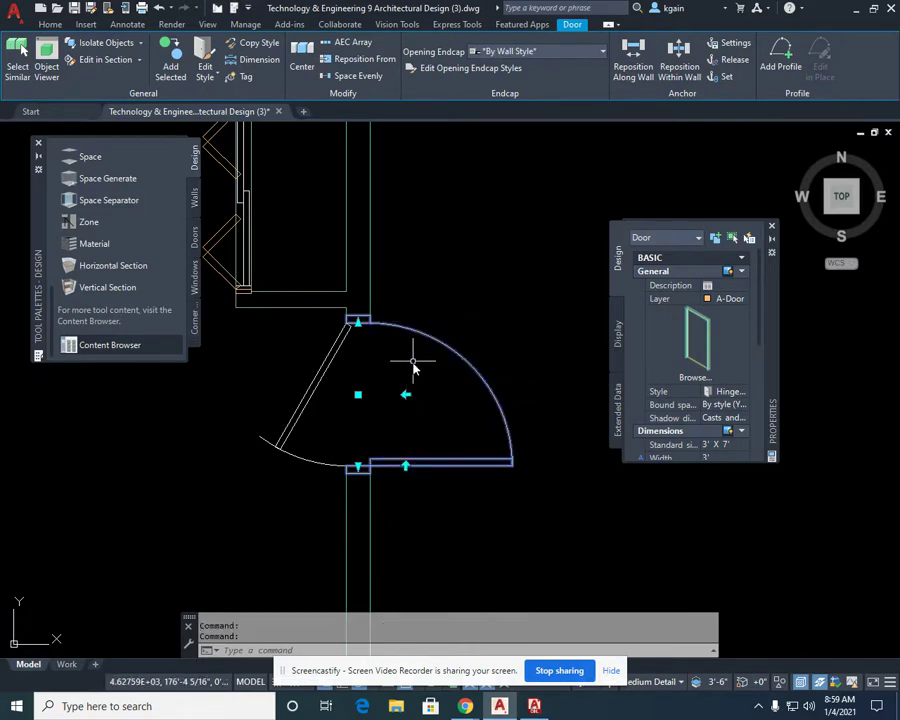
pyautogui.click(407, 467)
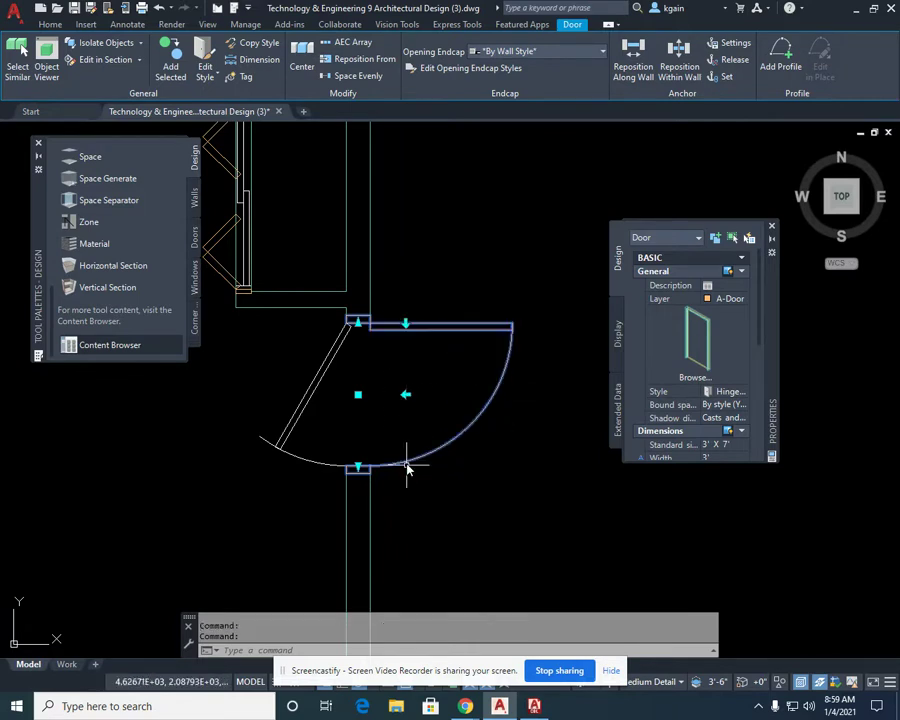
pyautogui.click(405, 326)
pyautogui.click(405, 396)
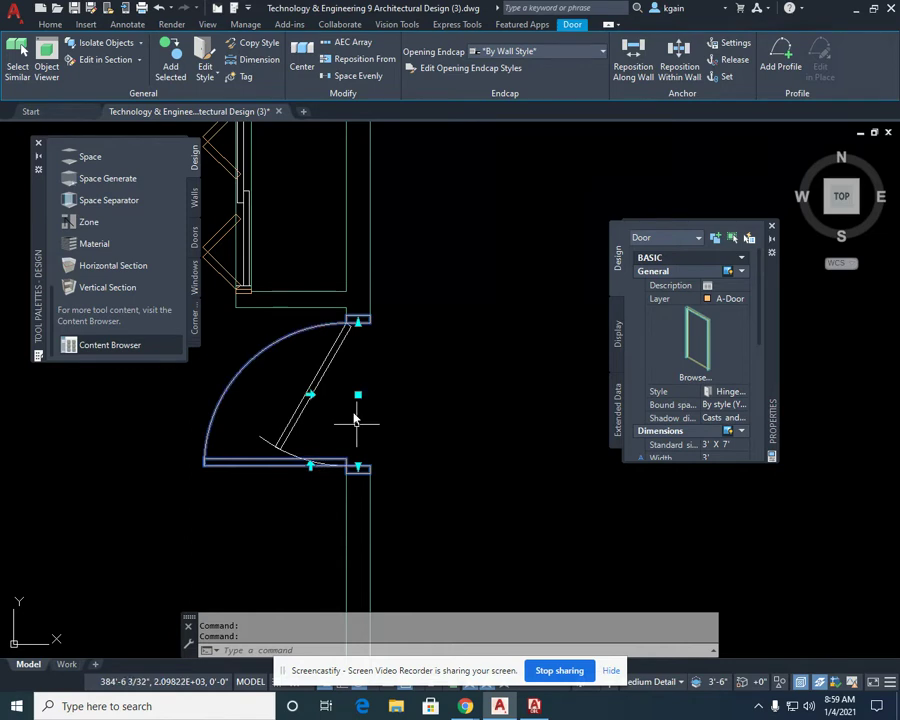
pyautogui.click(311, 467)
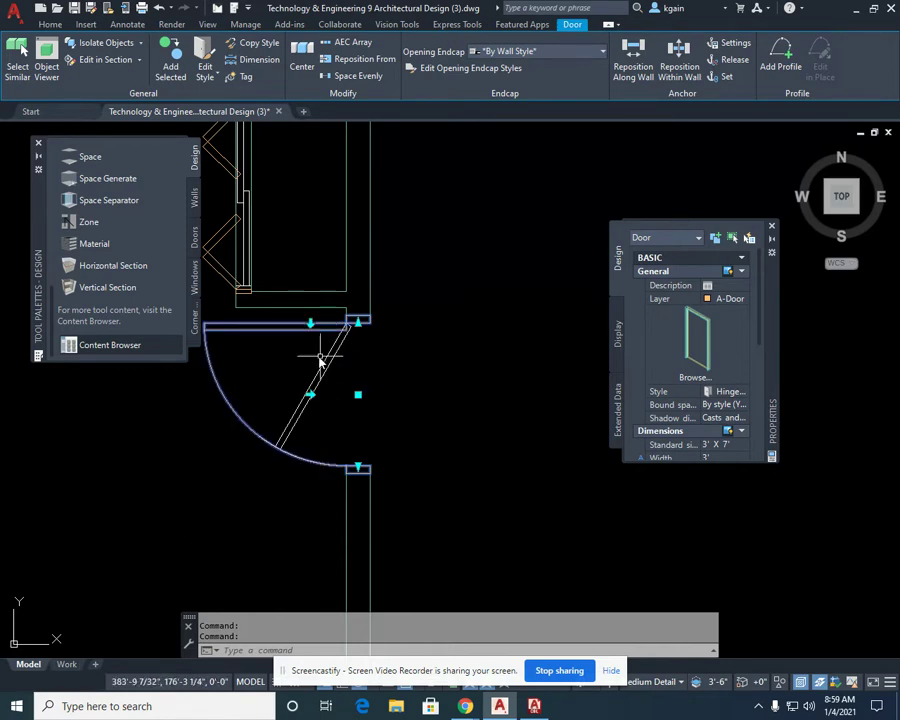
pyautogui.moveTo(427, 376)
pyautogui.mouseDown(button='middle')
pyautogui.moveTo(480, 380)
pyautogui.moveTo(491, 390)
pyautogui.mouseUp(button='middle')
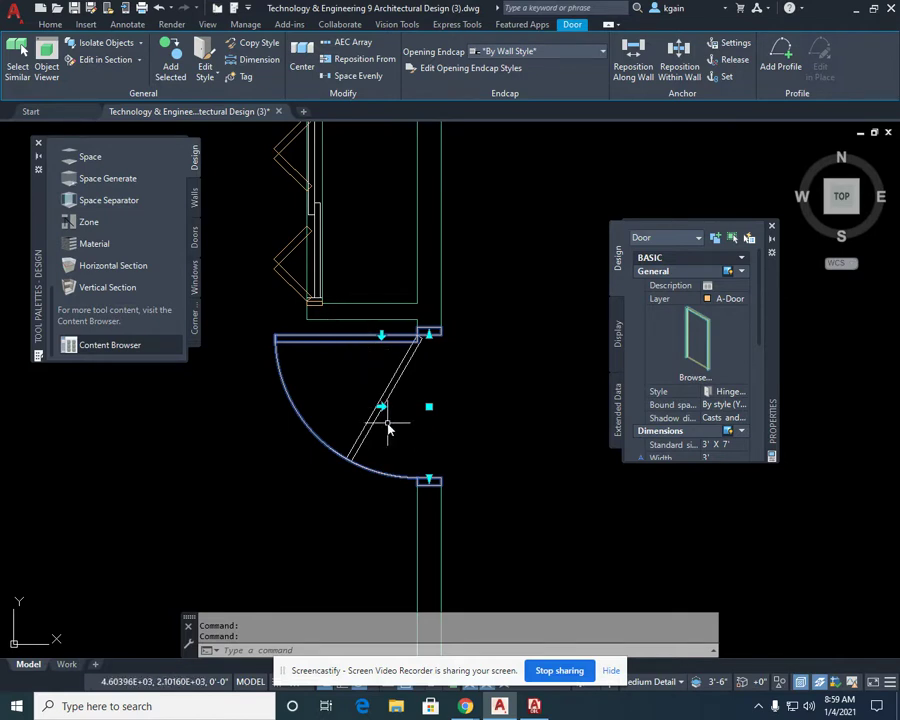
pyautogui.press('Escape')
# Step: Flip the south-wall door's swing so it opens inside the cabin
pyautogui.scroll(-4, 472, 450)
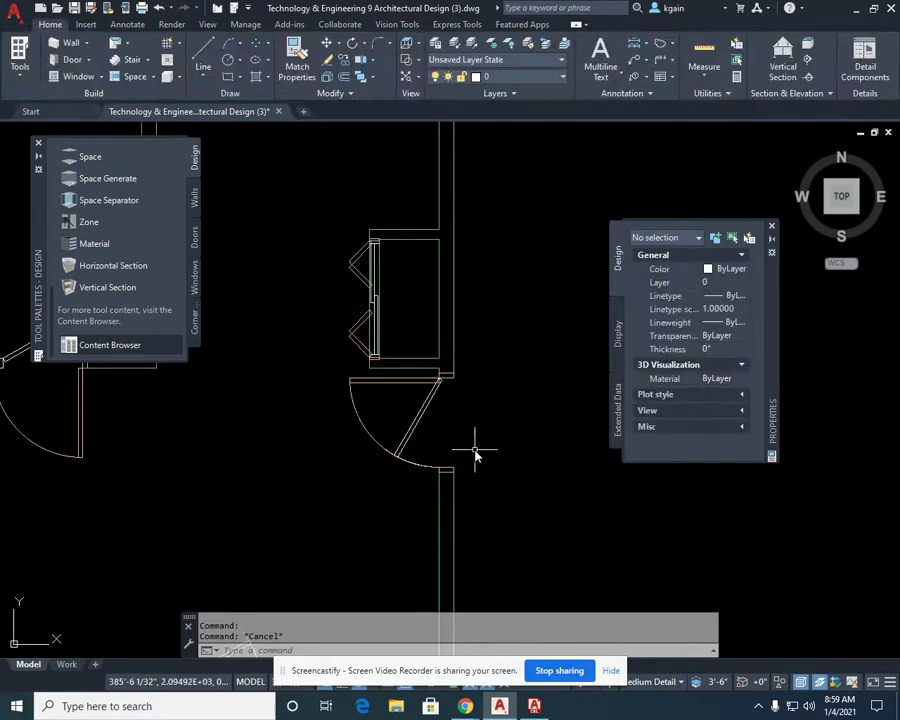
pyautogui.scroll(3, 428, 320)
pyautogui.scroll(3, 425, 298)
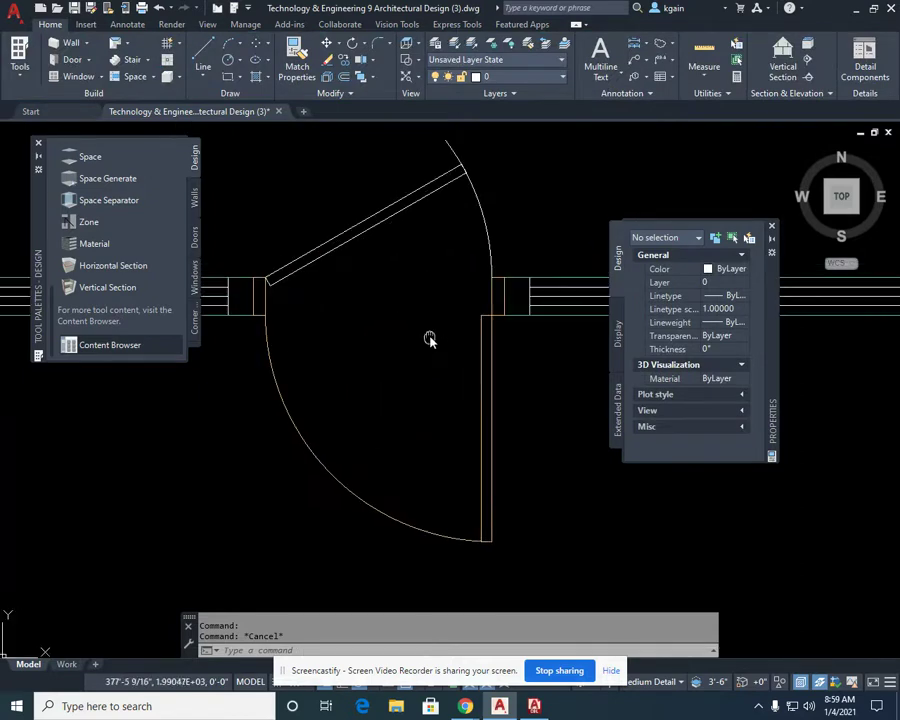
pyautogui.click(492, 362)
pyautogui.click(376, 368)
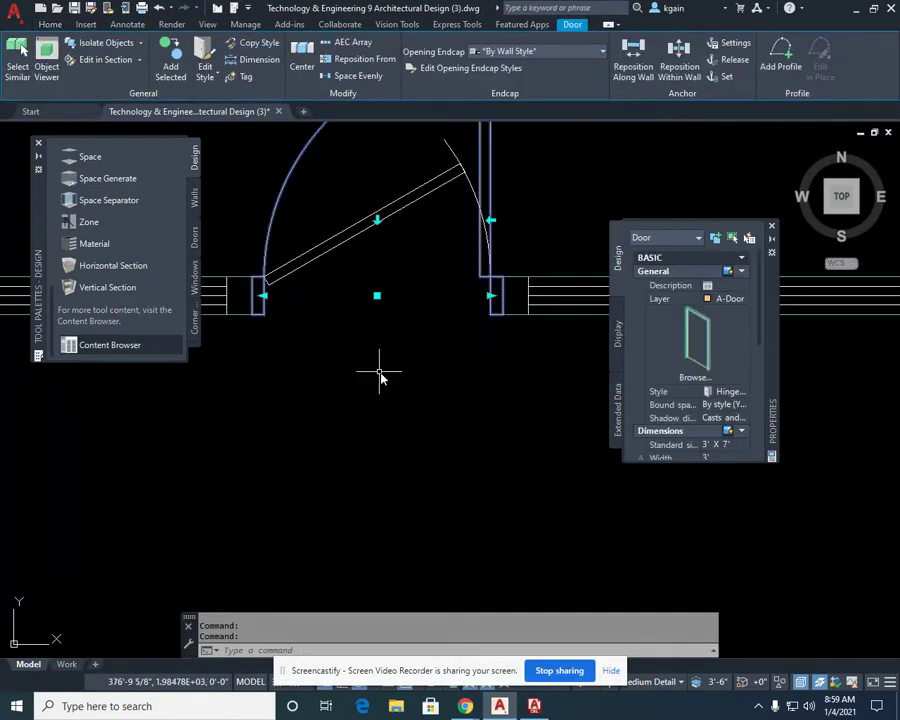
pyautogui.moveTo(516, 285); pyautogui.dragTo(496, 330, button='middle')
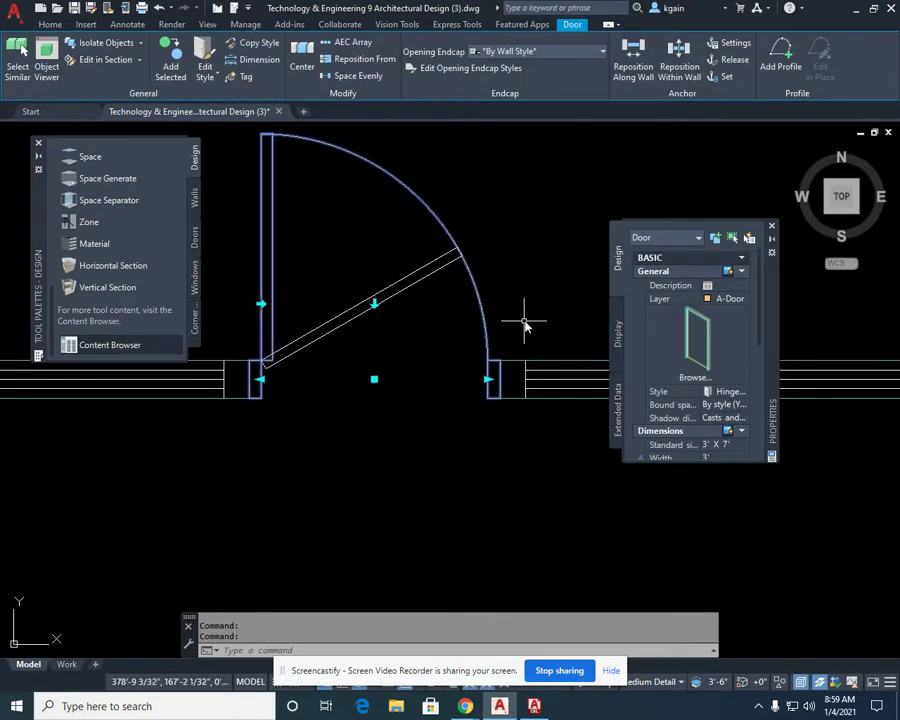
pyautogui.press('Escape')
# Step: Move across the plan to the west interior door and select it
pyautogui.scroll(-5, 350, 316)
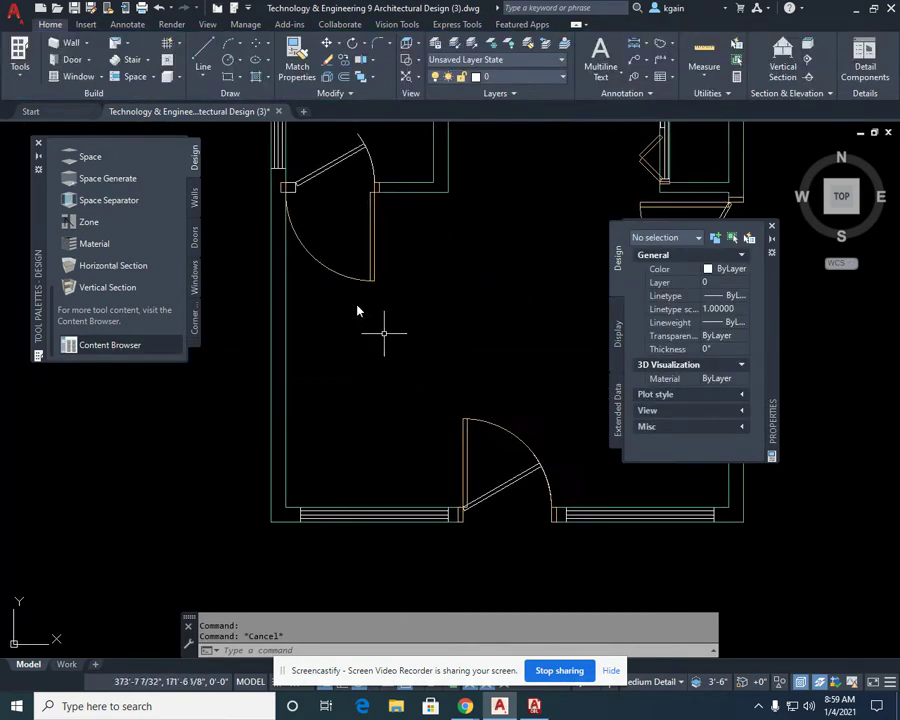
pyautogui.scroll(6, 380, 300)
pyautogui.moveTo(388, 290)
pyautogui.mouseDown(button='middle')
pyautogui.moveTo(474, 380)
pyautogui.moveTo(442, 374)
pyautogui.moveTo(476, 398)
pyautogui.moveTo(447, 477)
pyautogui.moveTo(430, 468)
pyautogui.moveTo(474, 452)
pyautogui.mouseUp(button='middle')
pyautogui.scroll(-2, 447, 477)
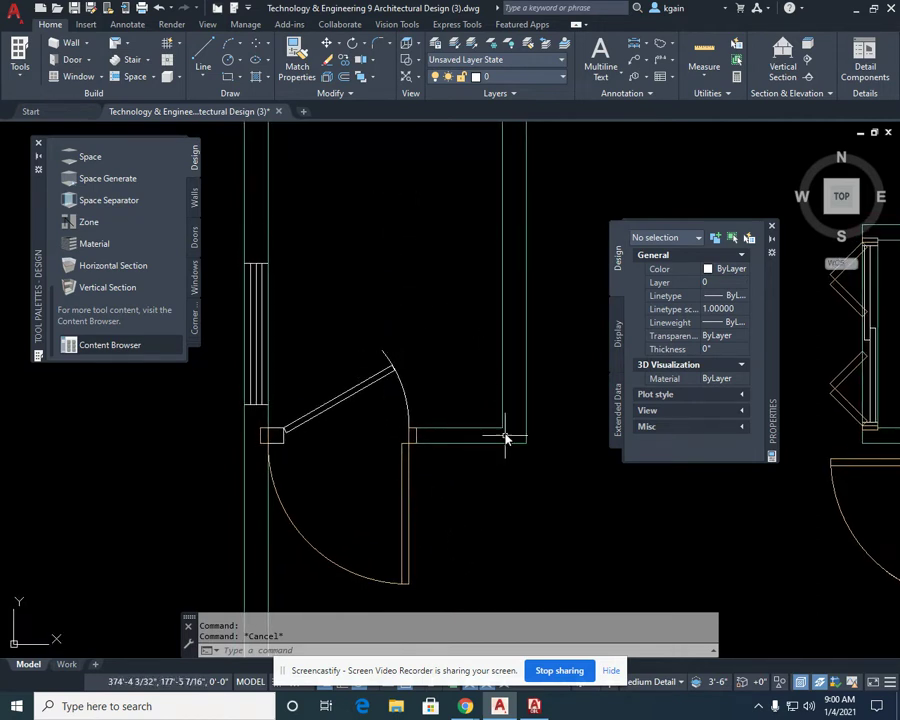
pyautogui.moveTo(506, 436); pyautogui.dragTo(384, 273, button='middle')
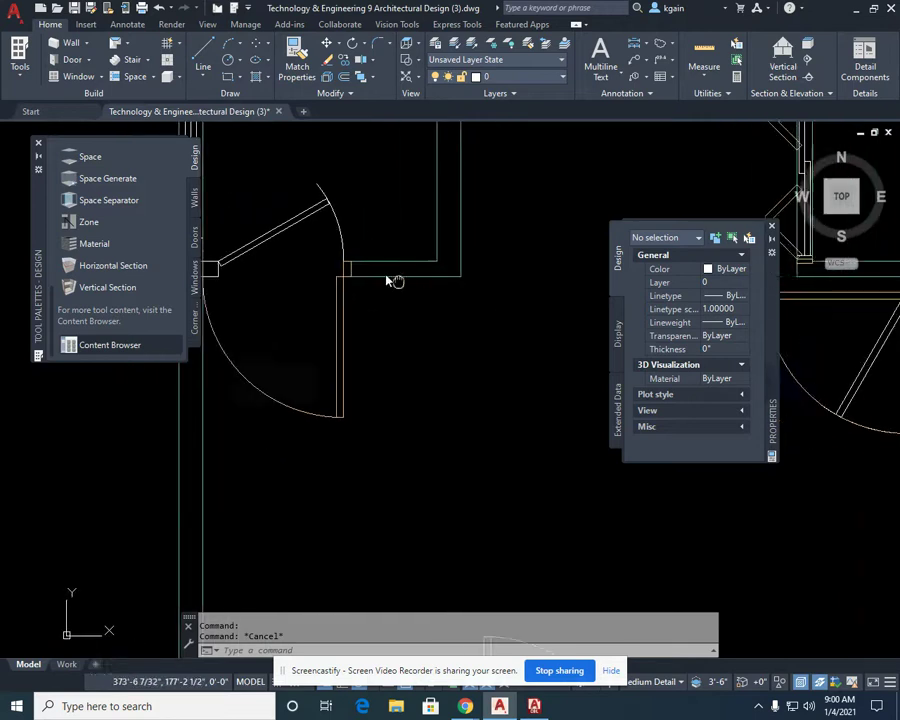
pyautogui.scroll(-3, 396, 279)
pyautogui.moveTo(454, 359); pyautogui.dragTo(358, 314, button='middle')
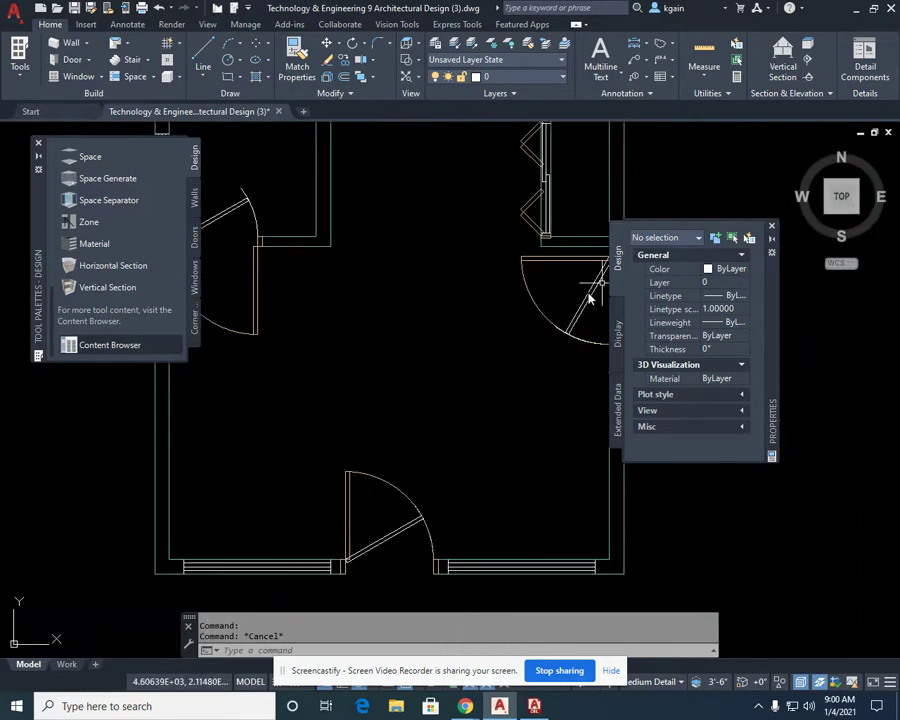
pyautogui.moveTo(361, 381); pyautogui.dragTo(446, 408, button='middle')
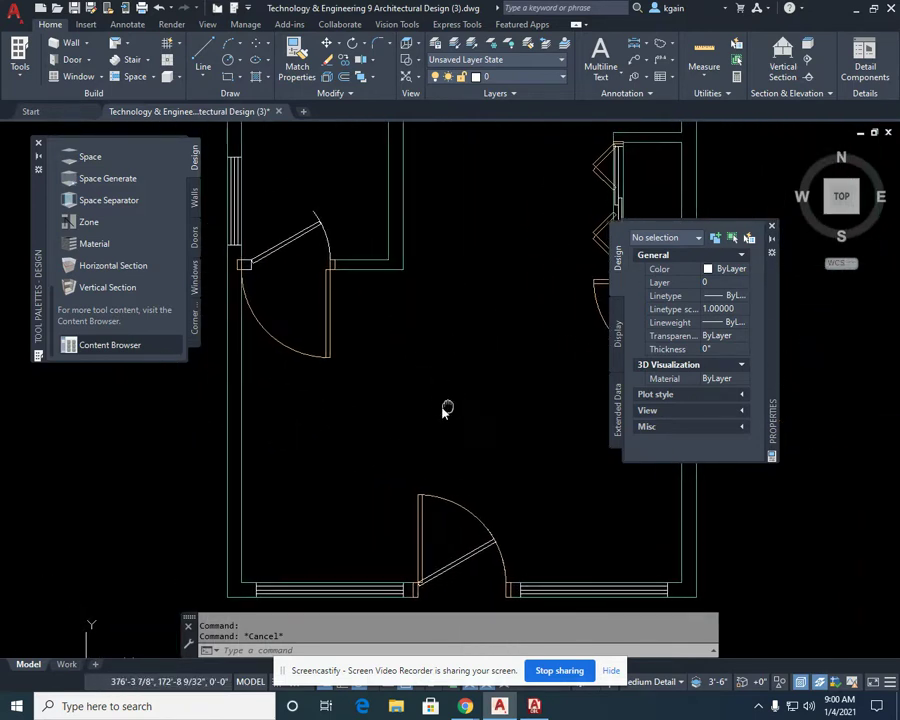
pyautogui.scroll(4, 344, 412)
pyautogui.moveTo(305, 362); pyautogui.dragTo(440, 422, button='middle')
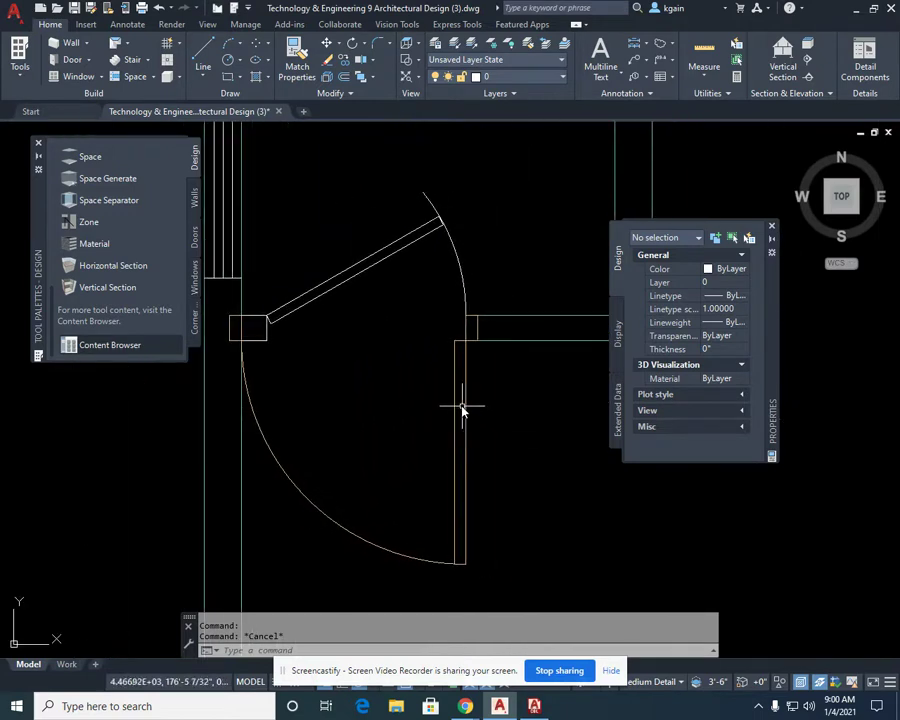
pyautogui.click(466, 404)
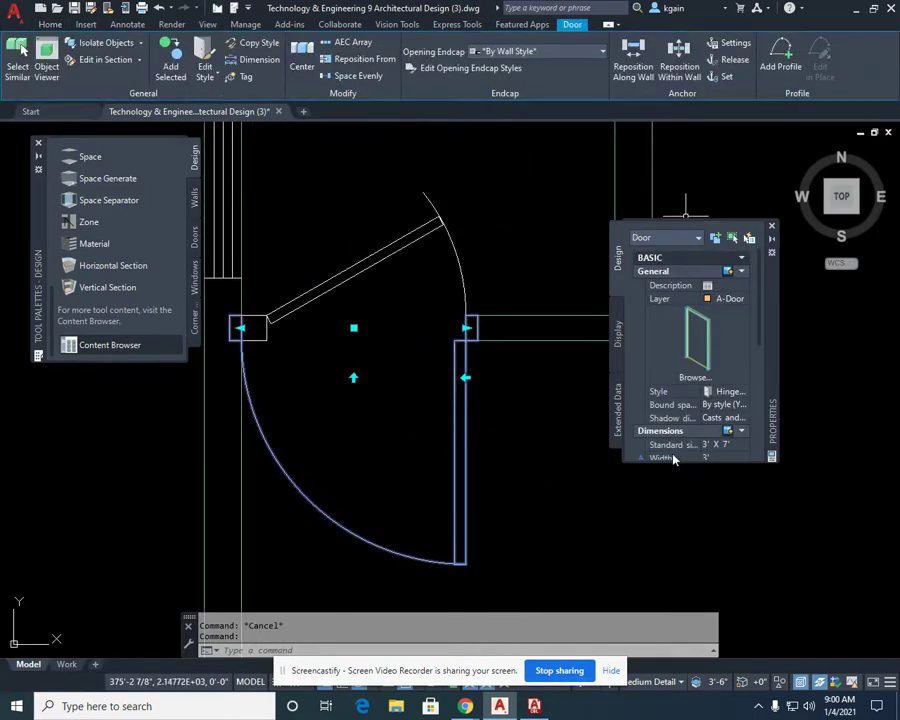
# Step: Change the west interior door's width from 3' to 2'-8" in the Properties palette
pyautogui.moveTo(760, 295); pyautogui.dragTo(758, 337)
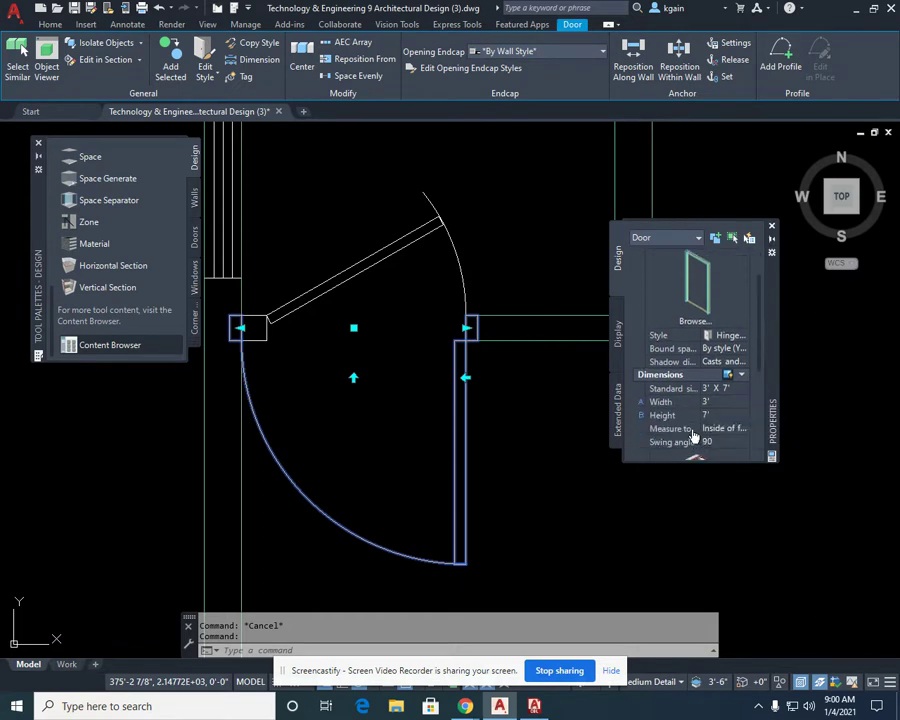
pyautogui.click(706, 402)
pyautogui.press('Tab')
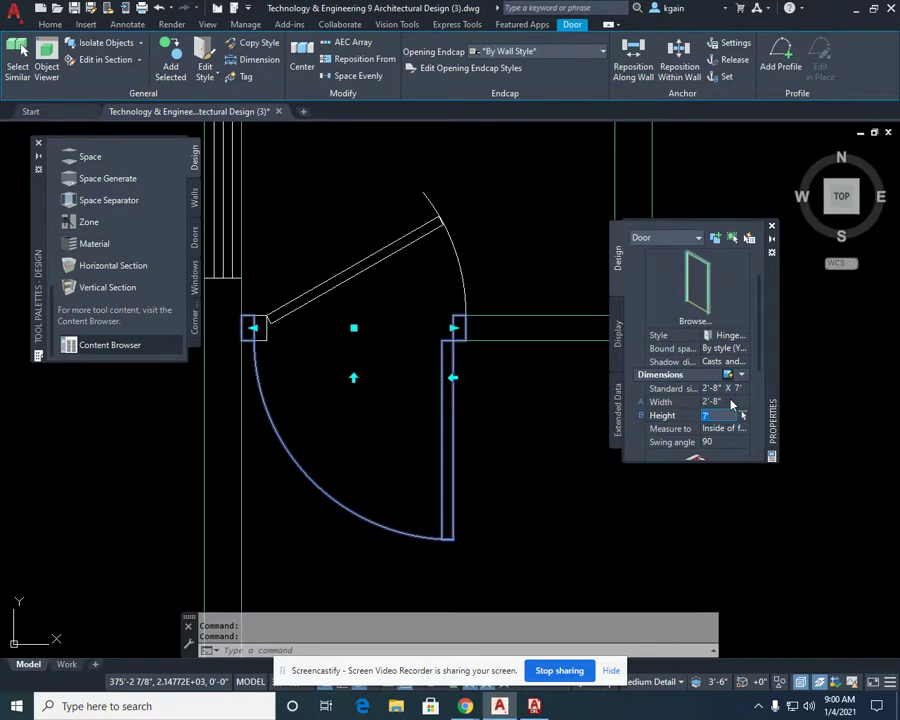
pyautogui.moveTo(518, 408); pyautogui.dragTo(556, 444, button='middle')
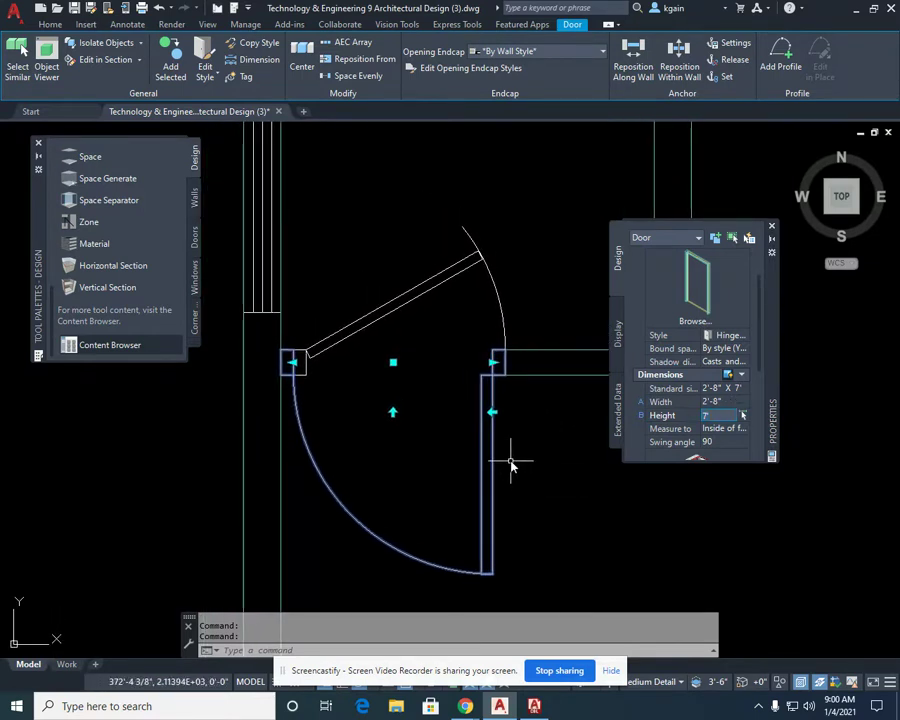
pyautogui.scroll(5, 474, 385)
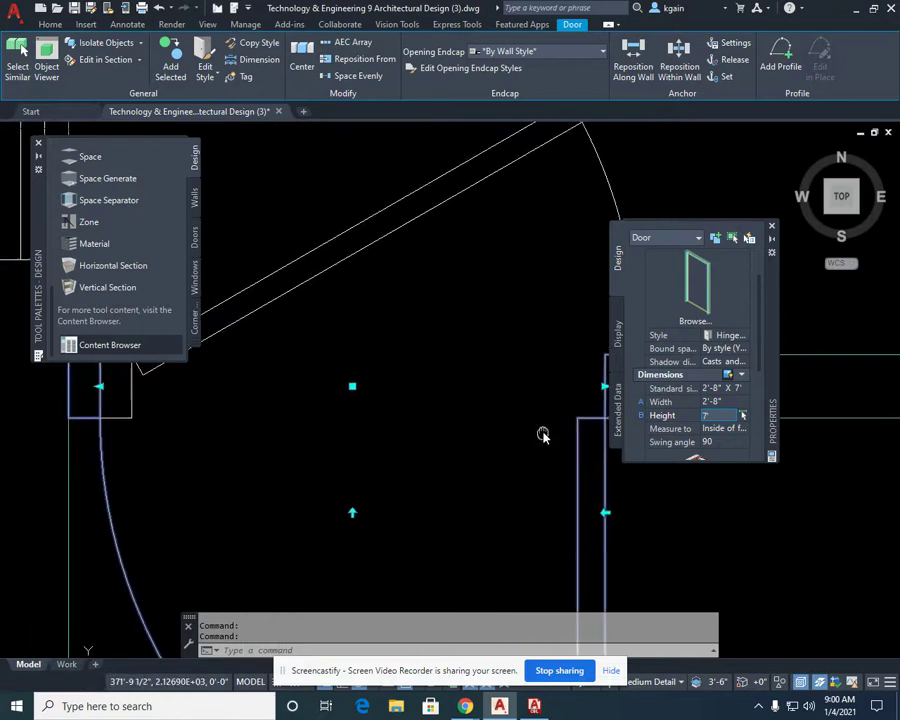
# Step: Slide the 2'-8" door to a new spot on its wall and flip its swing upward
pyautogui.click(351, 387)
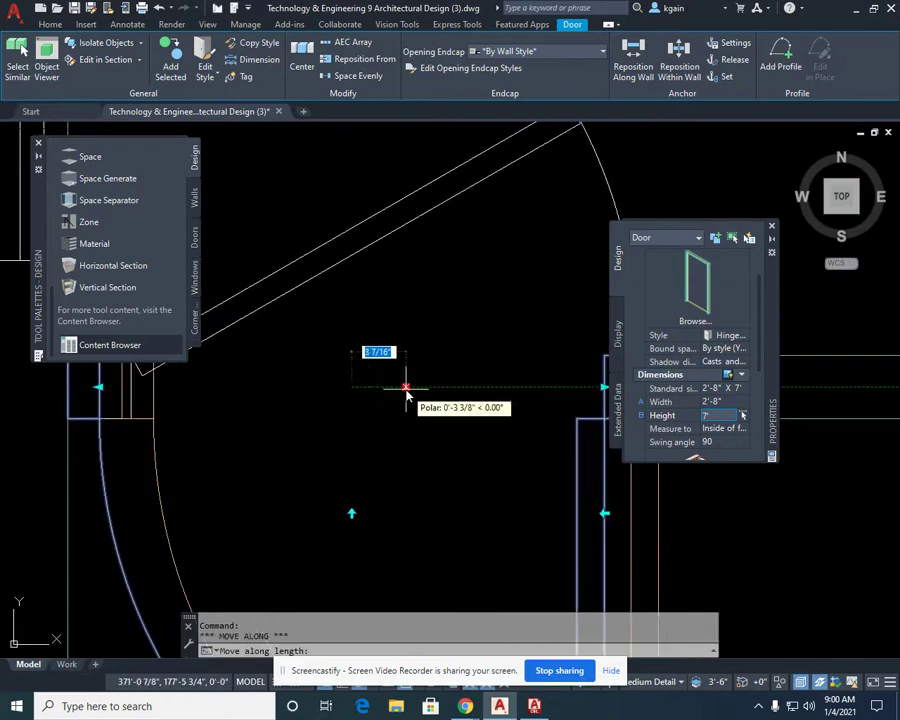
pyautogui.scroll(-3, 360, 463)
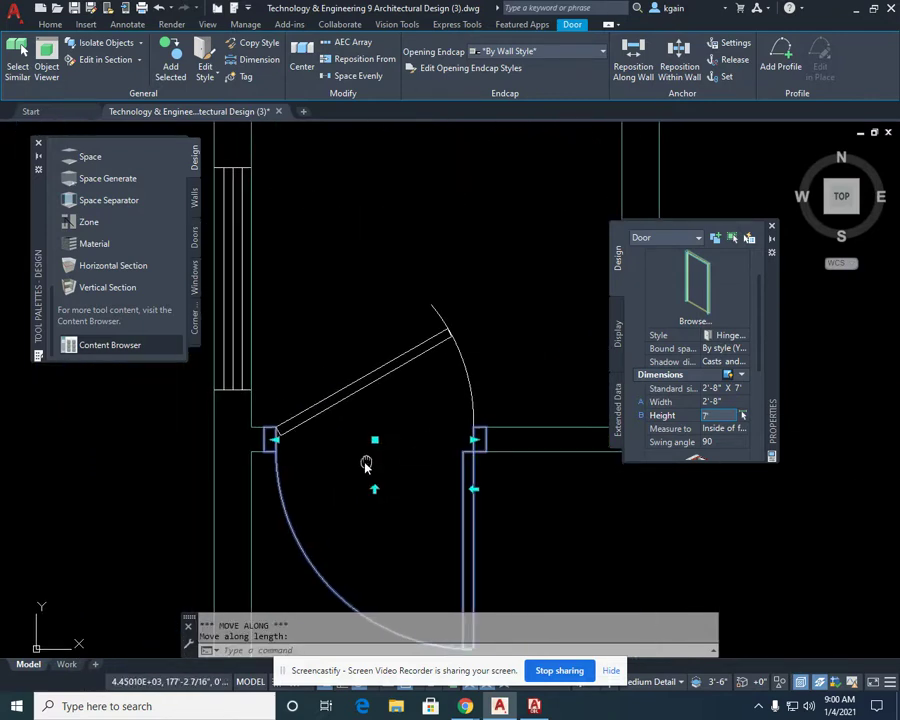
pyautogui.scroll(6, 420, 447)
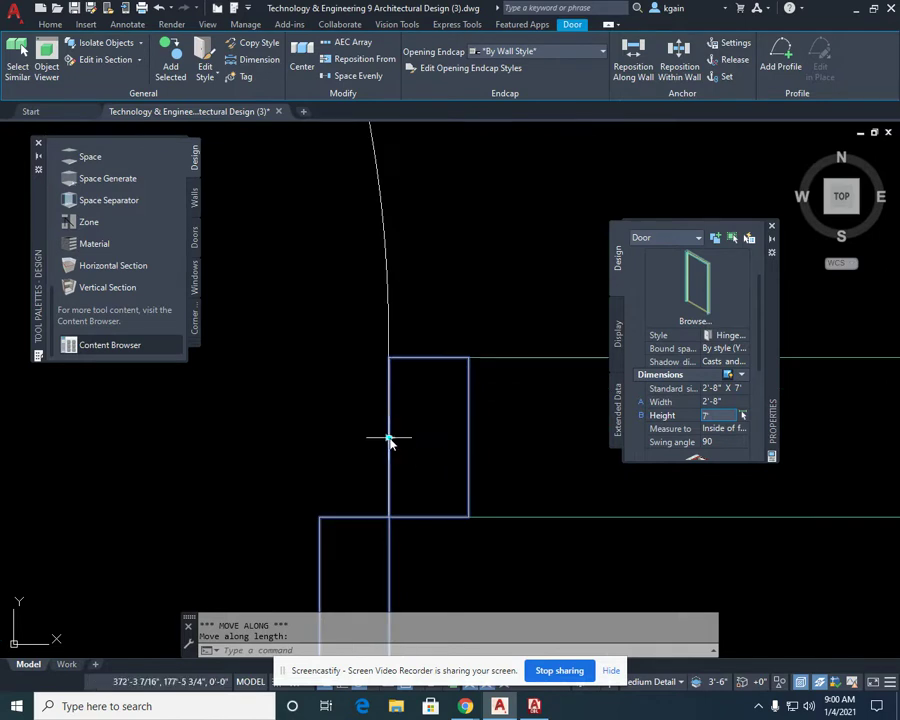
pyautogui.scroll(-5, 392, 440)
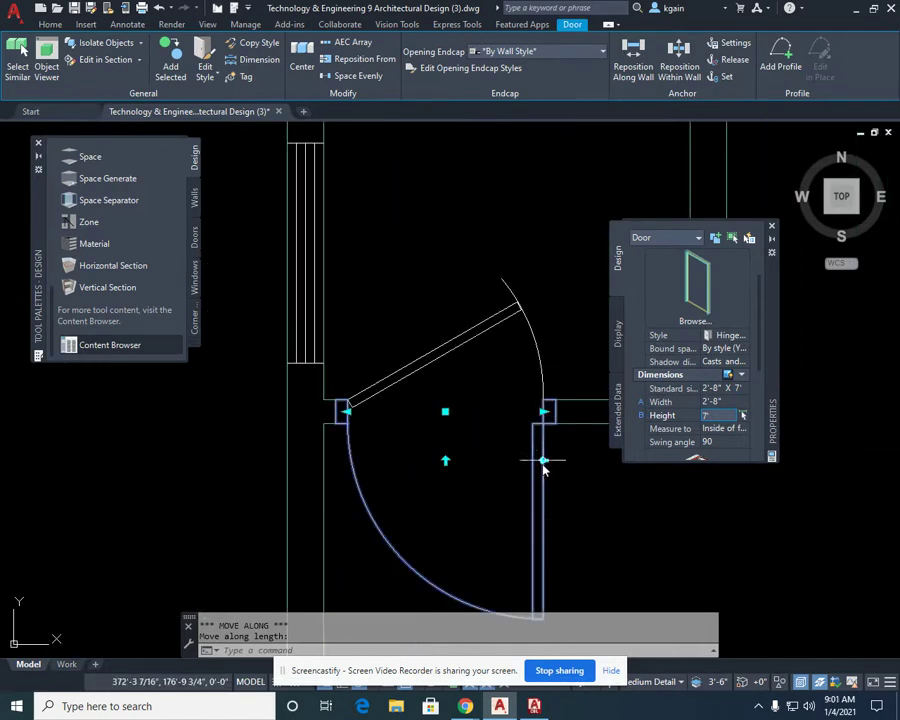
pyautogui.click(543, 467)
pyautogui.click(446, 462)
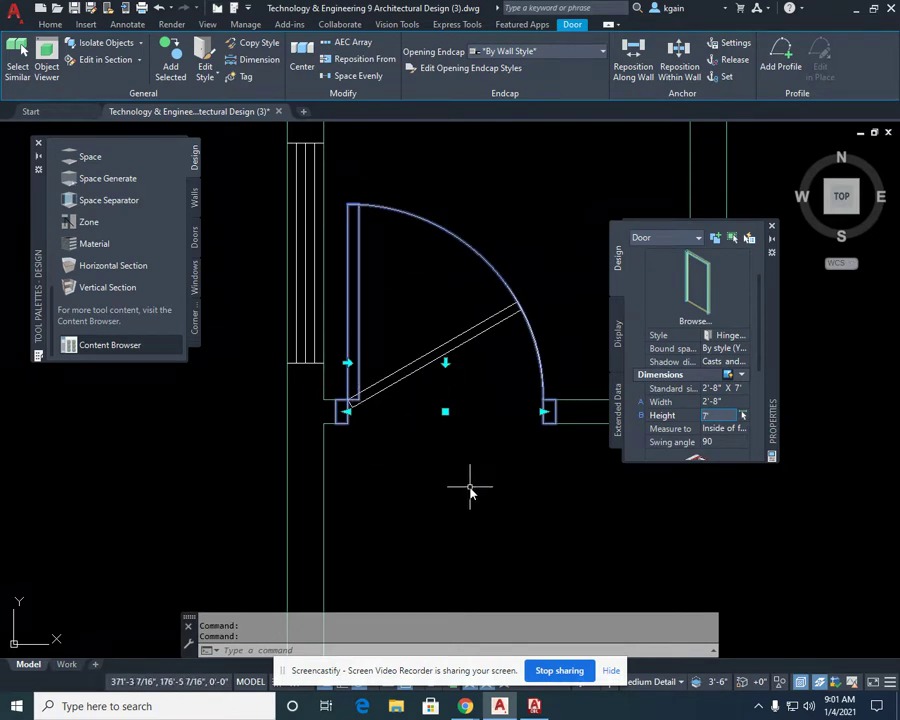
pyautogui.press('Escape')
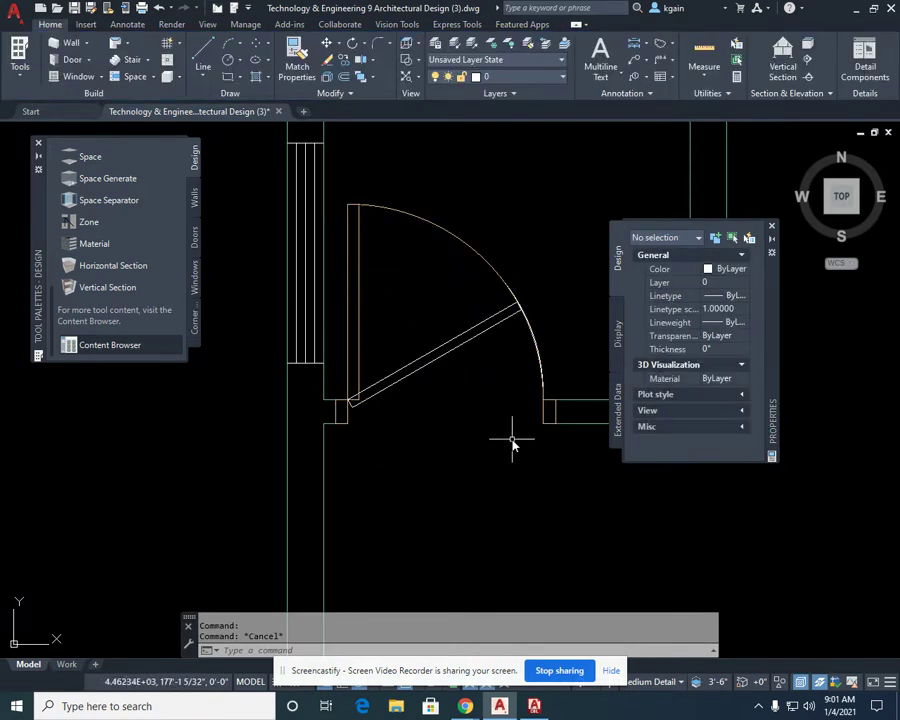
pyautogui.scroll(-5, 455, 478)
pyautogui.moveTo(462, 470)
pyautogui.mouseDown(button='middle')
pyautogui.moveTo(358, 412)
pyautogui.moveTo(426, 374)
pyautogui.mouseUp(button='middle')
pyautogui.scroll(-3, 366, 420)
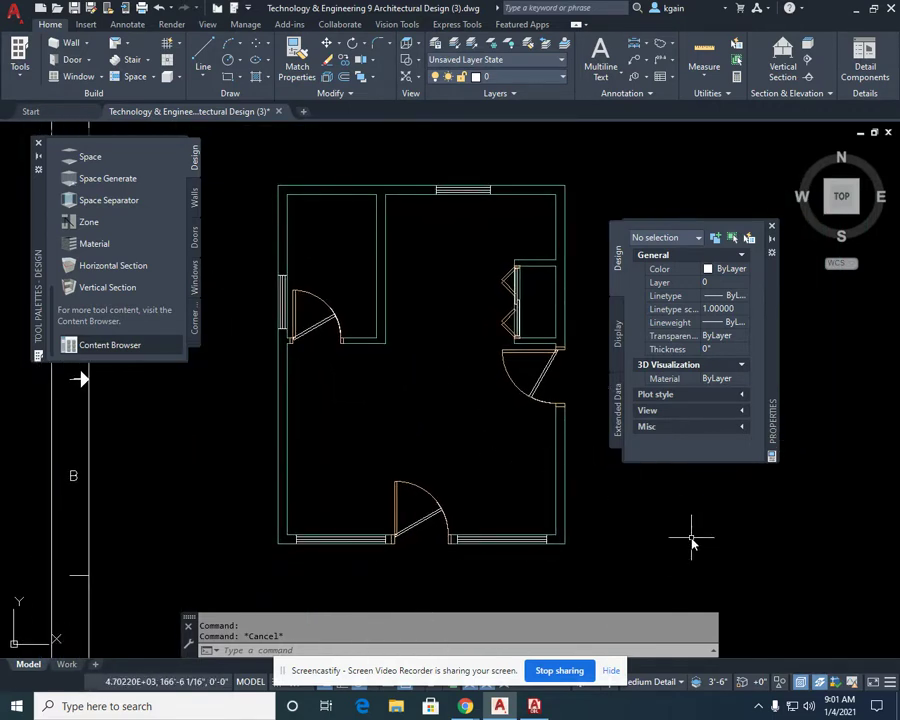
pyautogui.scroll(5, 522, 301)
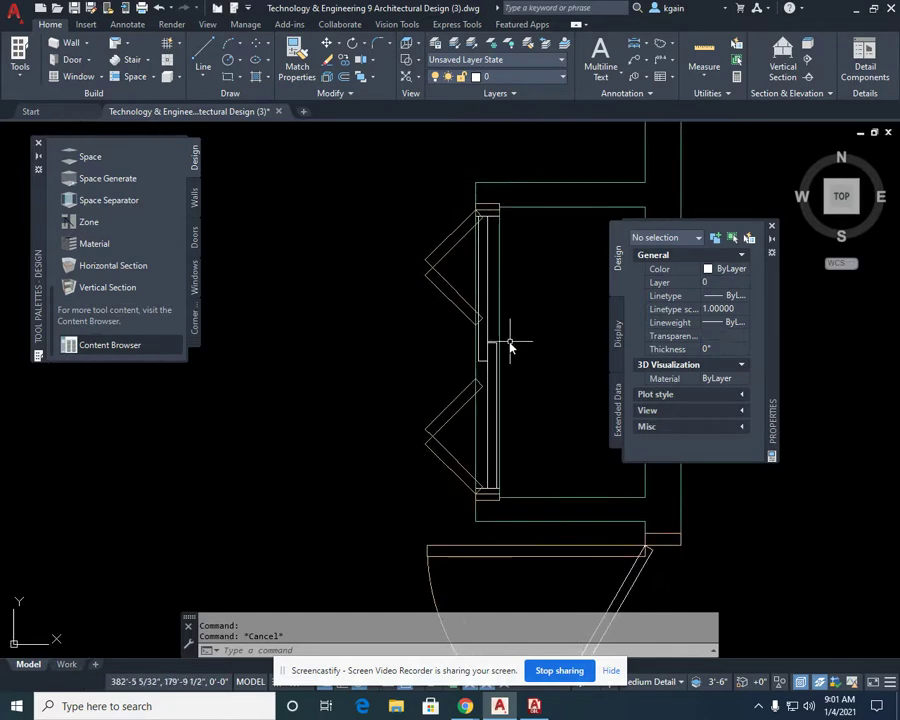
pyautogui.scroll(4, 470, 256)
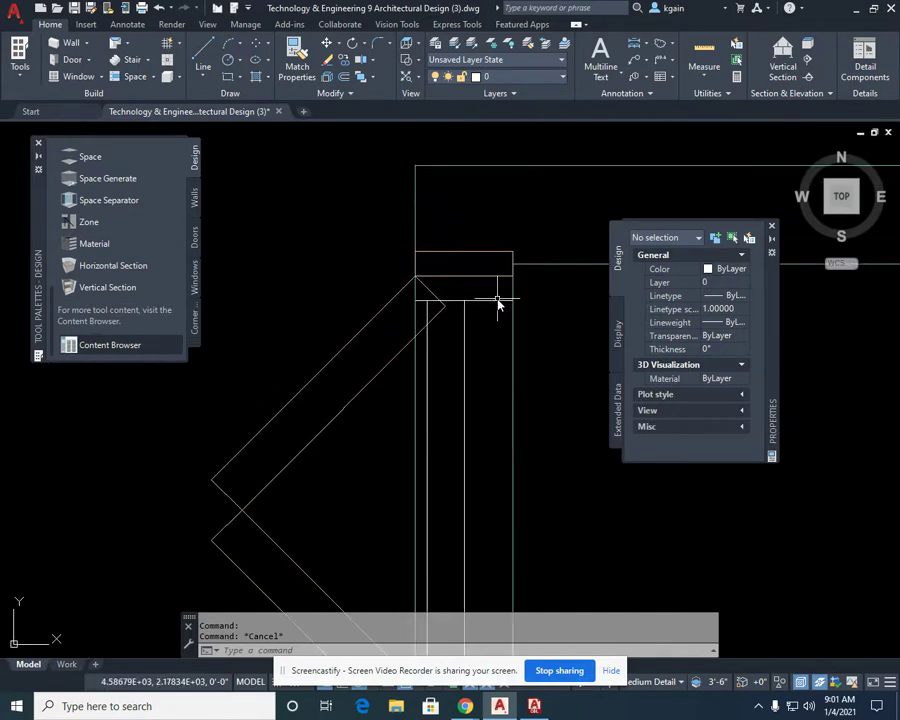
pyautogui.click(468, 256)
pyautogui.click(438, 237)
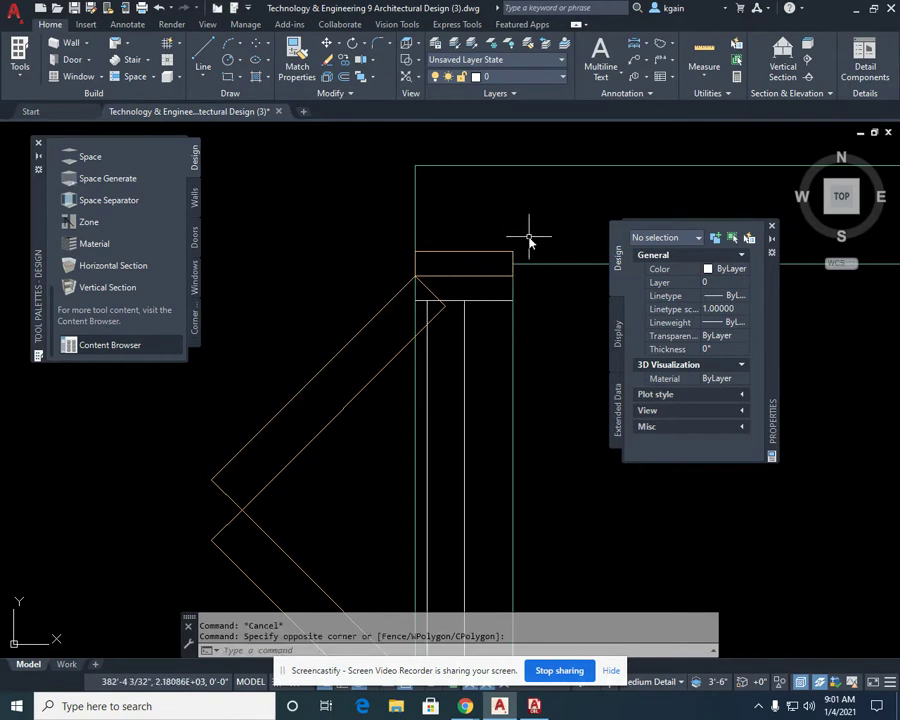
pyautogui.scroll(-4, 536, 360)
pyautogui.moveTo(540, 478)
pyautogui.mouseDown(button='middle')
pyautogui.moveTo(522, 416)
pyautogui.moveTo(486, 388)
pyautogui.moveTo(414, 414)
pyautogui.mouseUp(button='middle')
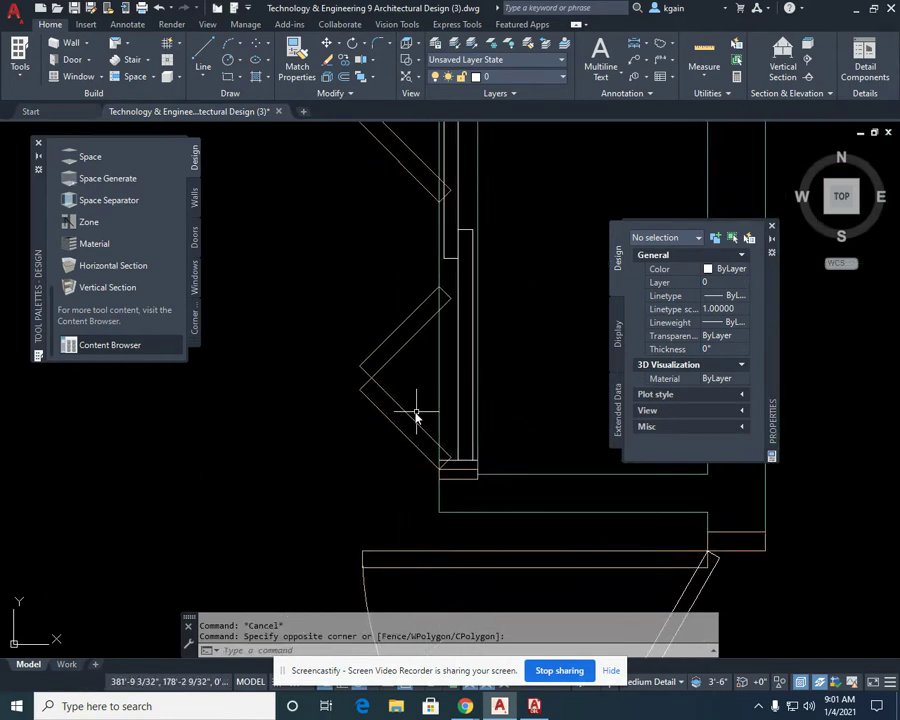
pyautogui.click(412, 418)
# Step: Set the east-wall bifold closet door's width to 3'-9" in Properties, then deselect it
pyautogui.moveTo(532, 421)
pyautogui.mouseDown(button='middle')
pyautogui.moveTo(482, 452)
pyautogui.moveTo(462, 482)
pyautogui.mouseUp(button='middle')
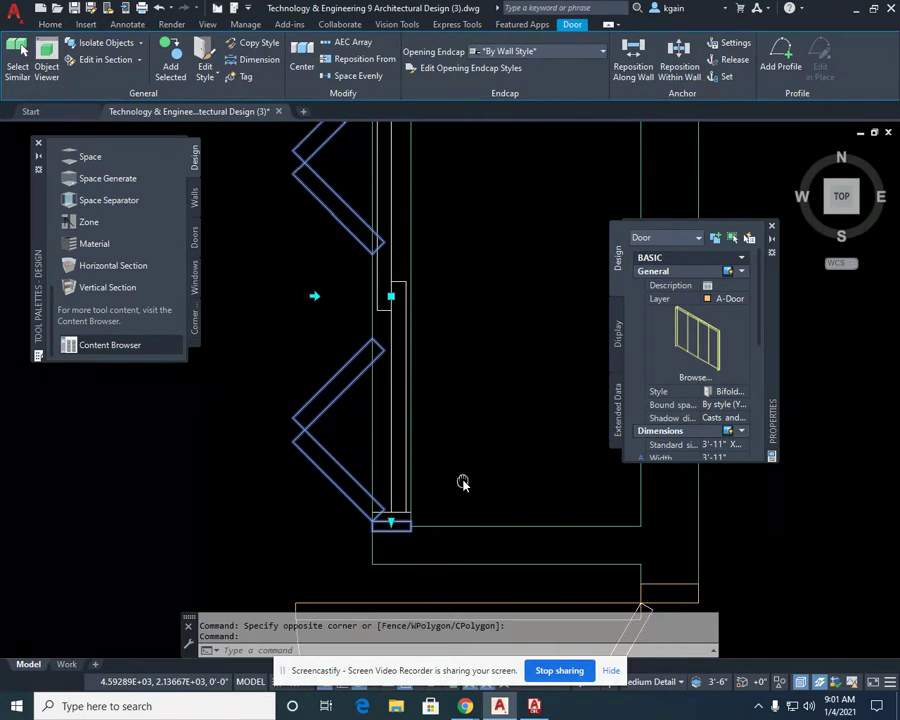
pyautogui.scroll(-2, 759, 317)
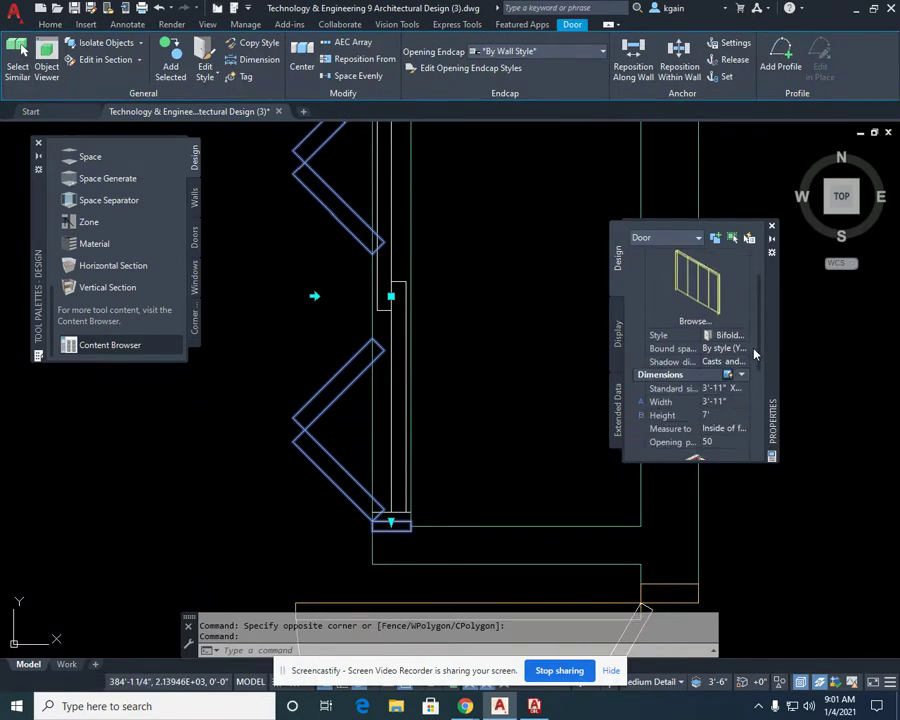
pyautogui.click(742, 401)
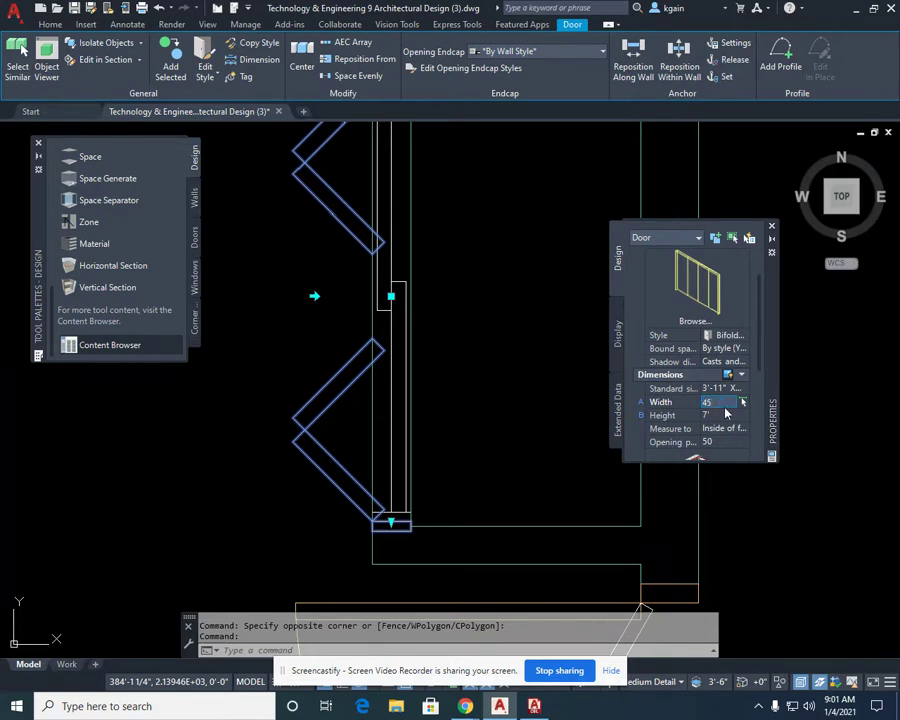
pyautogui.press('Tab')
pyautogui.scroll(-2, 540, 330)
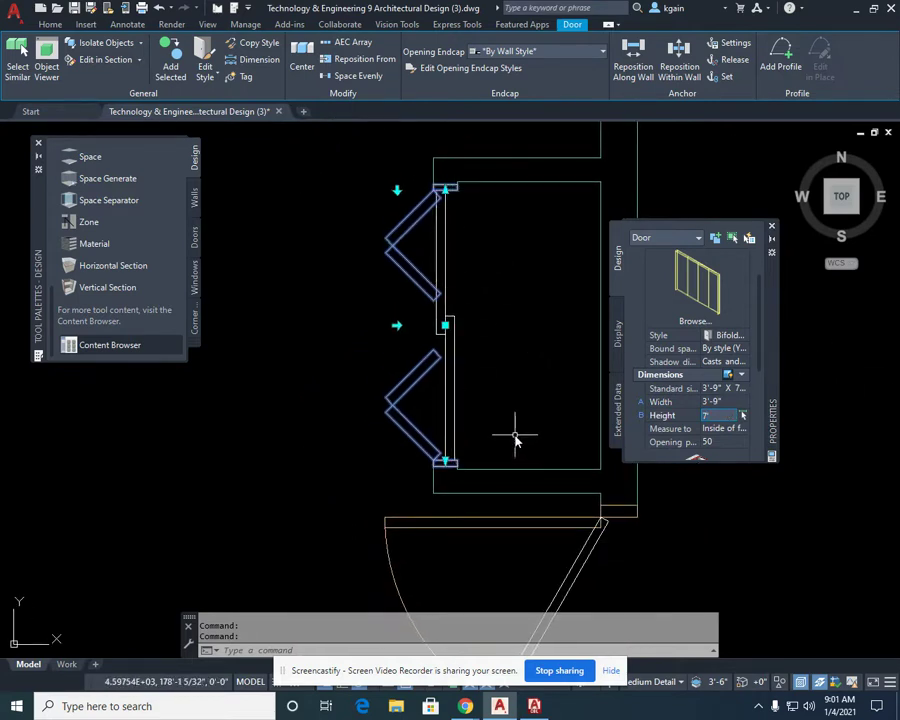
pyautogui.press('Escape')
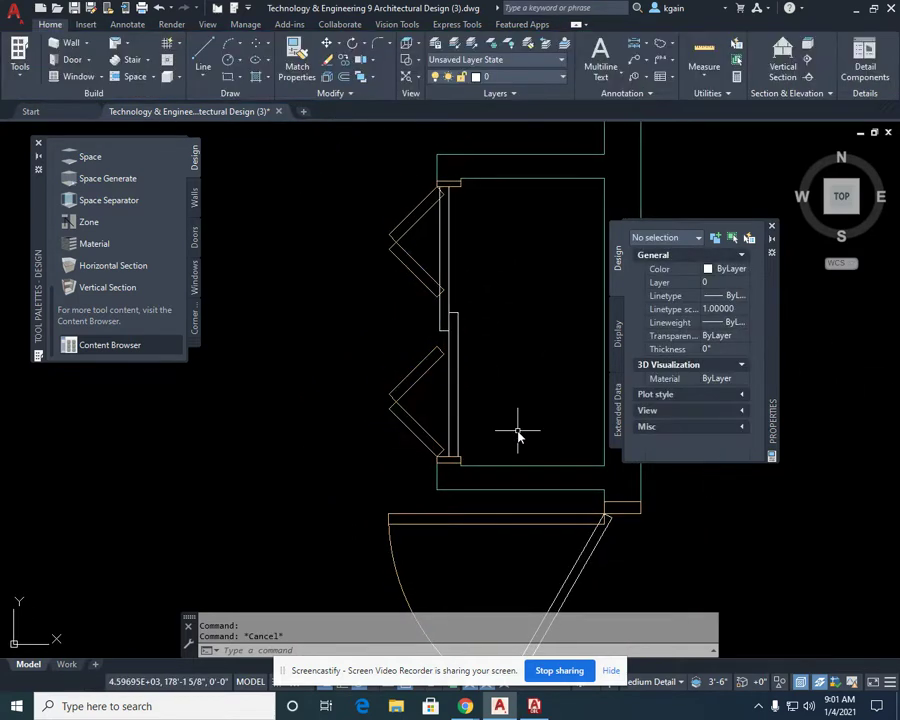
pyautogui.scroll(-4, 518, 433)
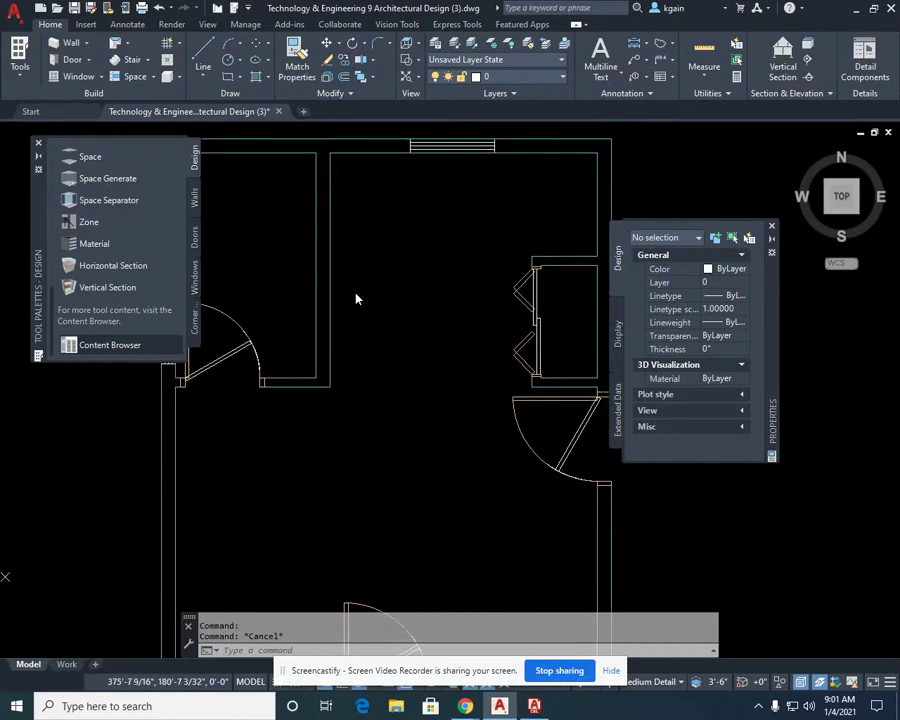
pyautogui.scroll(-2, 504, 131)
pyautogui.scroll(2, 291, 207)
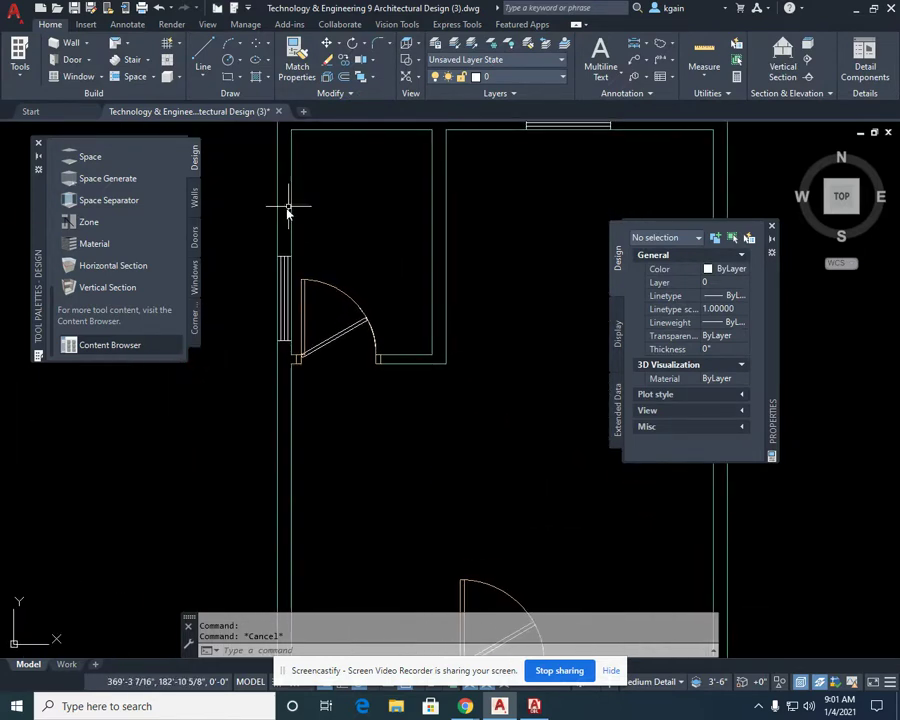
pyautogui.moveTo(370, 238); pyautogui.dragTo(337, 253, button='middle')
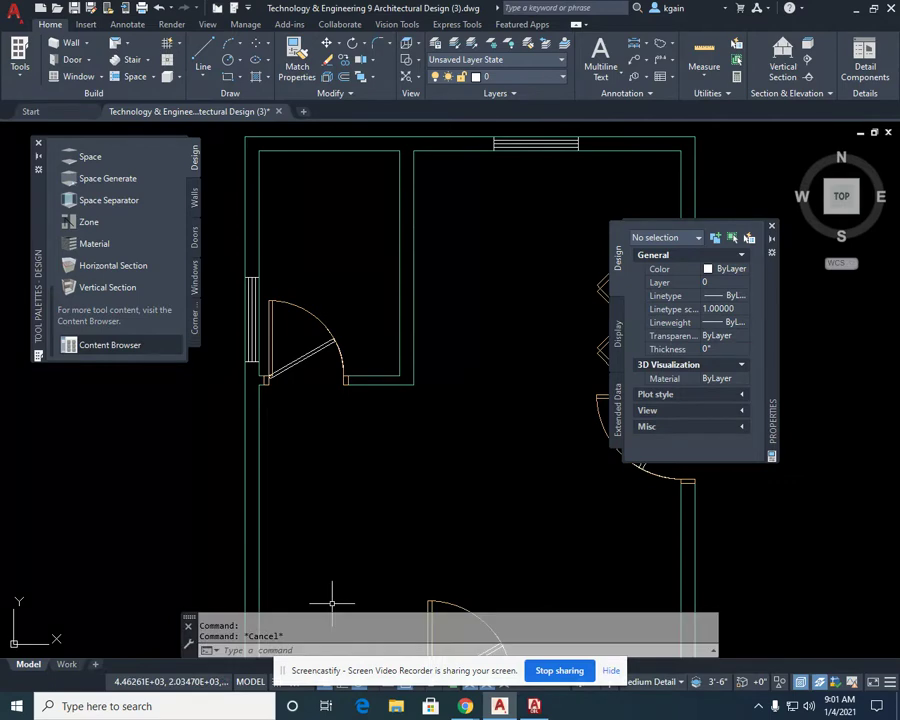
# Step: Navigate the Design Tool Catalog back to Doors and Windows and open the Windows category
pyautogui.click(536, 707)
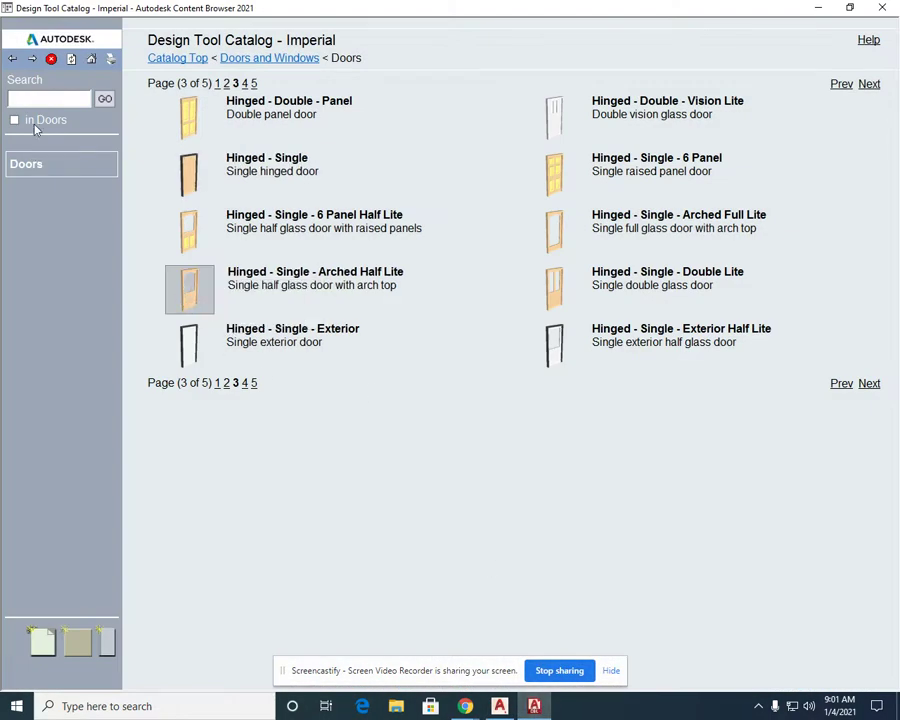
pyautogui.click(12, 60)
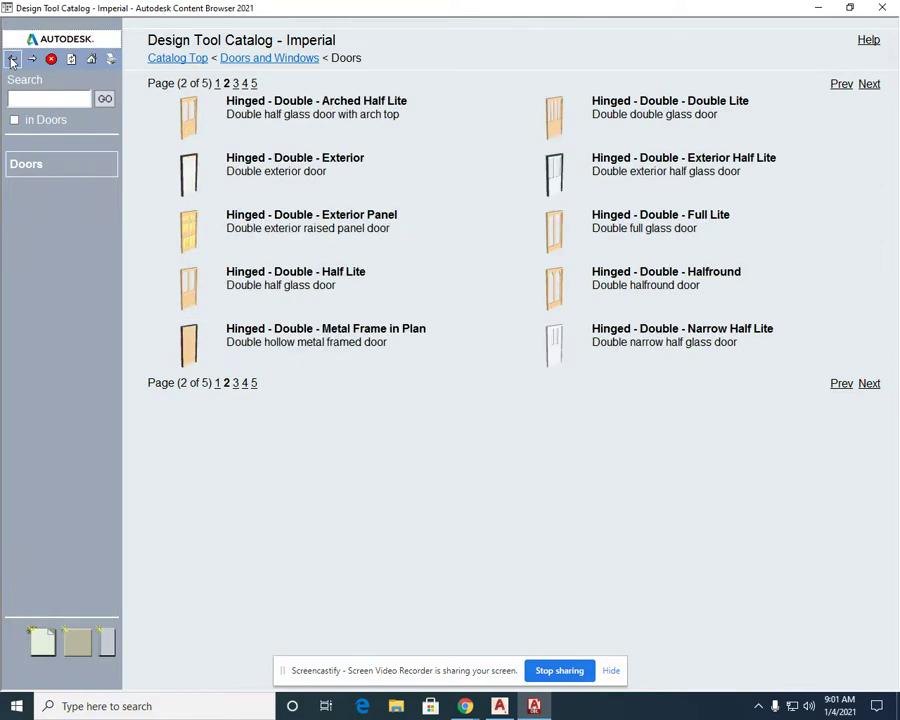
pyautogui.click(12, 60)
pyautogui.click(12, 60)
pyautogui.click(12, 60)
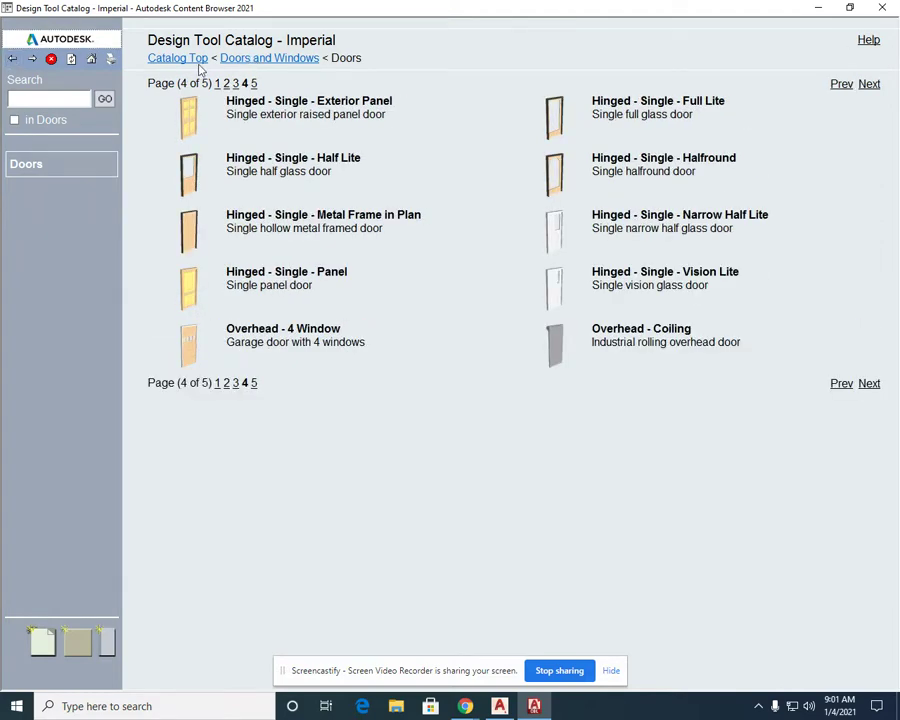
pyautogui.click(263, 60)
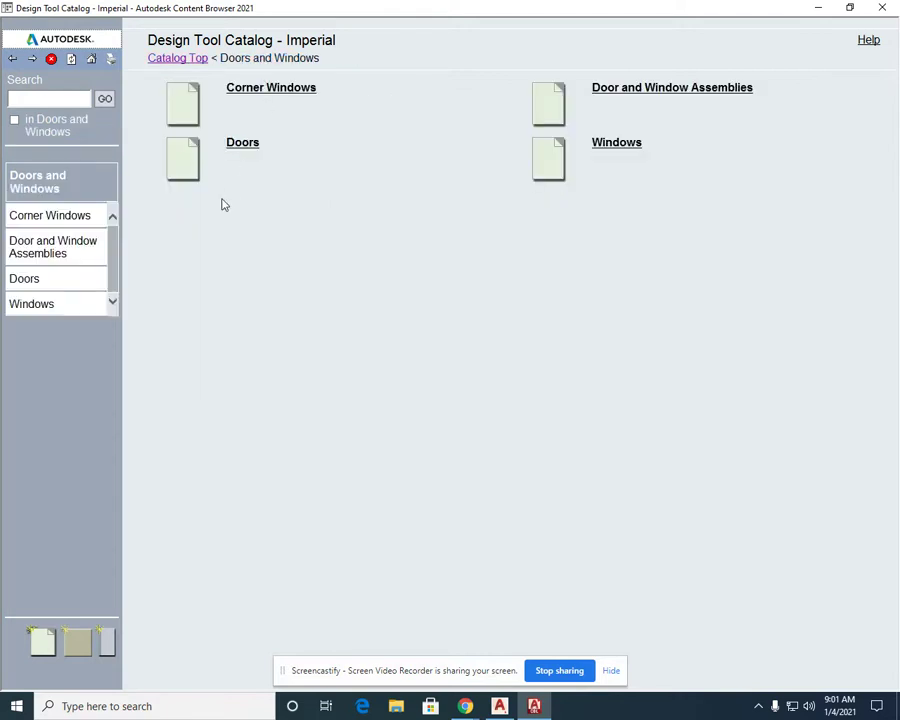
pyautogui.click(616, 143)
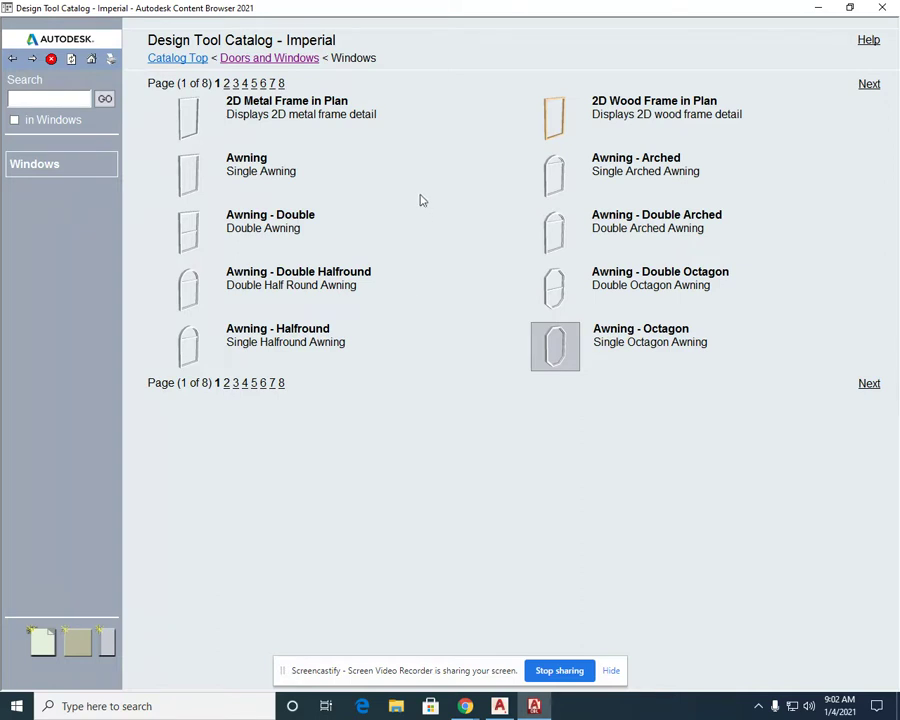
# Step: Page through window styles to the last page and right-click Shutters - Dynamic
pyautogui.click(227, 384)
pyautogui.click(236, 385)
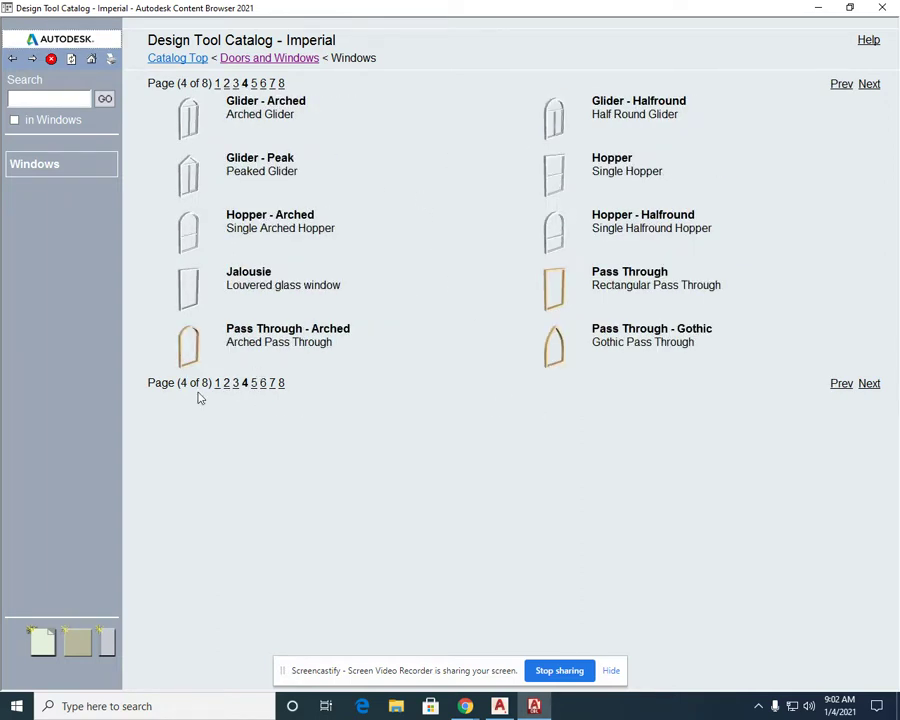
pyautogui.click(218, 384)
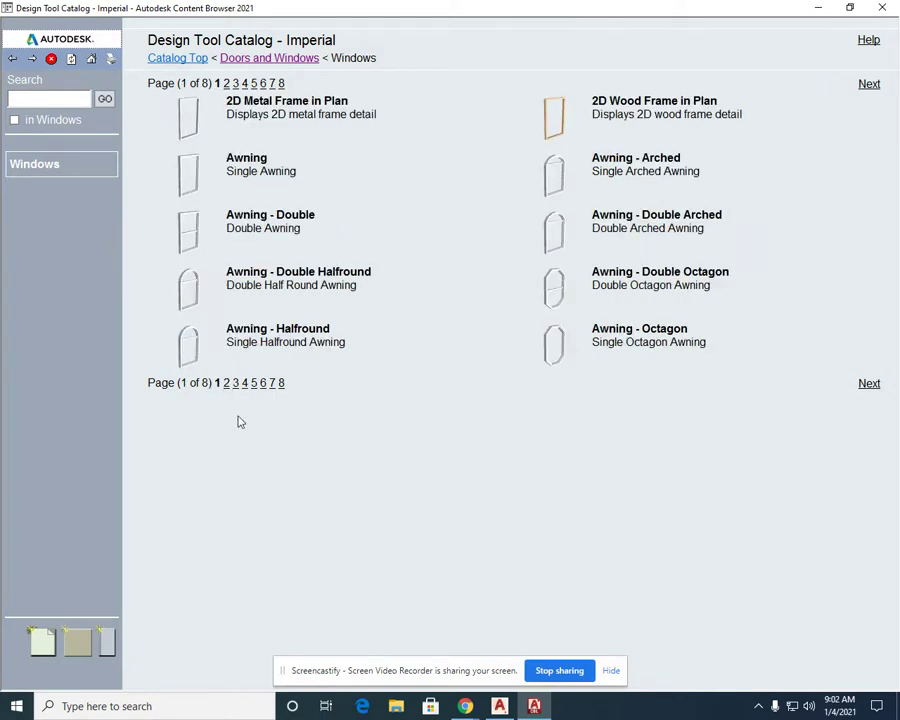
pyautogui.click(281, 385)
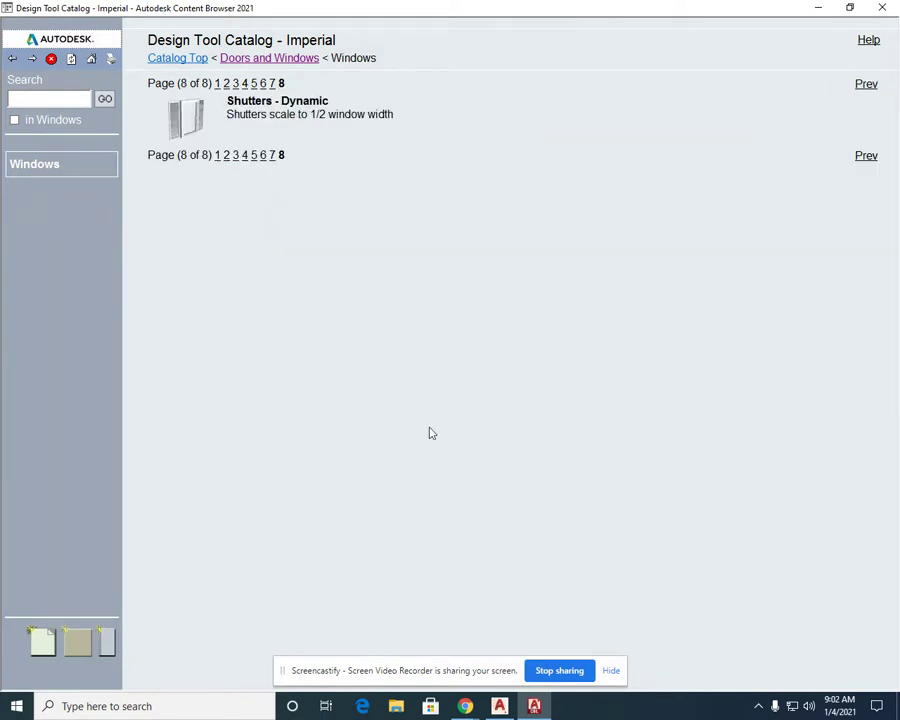
pyautogui.rightClick(207, 110)
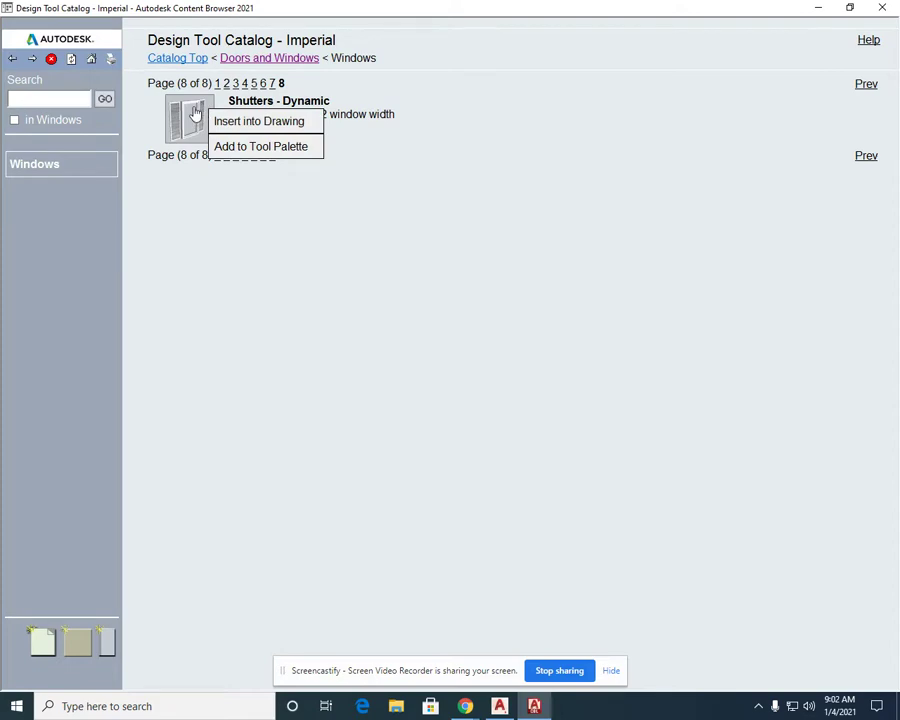
# Step: Insert a Shutters - Dynamic window and place it on a cabin wall
pyautogui.click(259, 122)
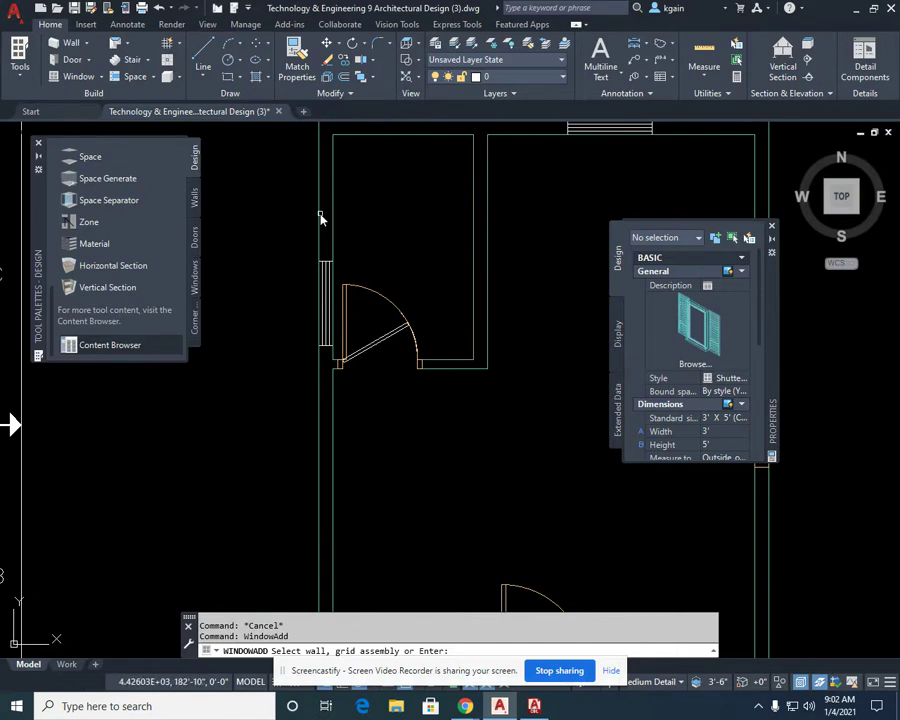
pyautogui.click(321, 218)
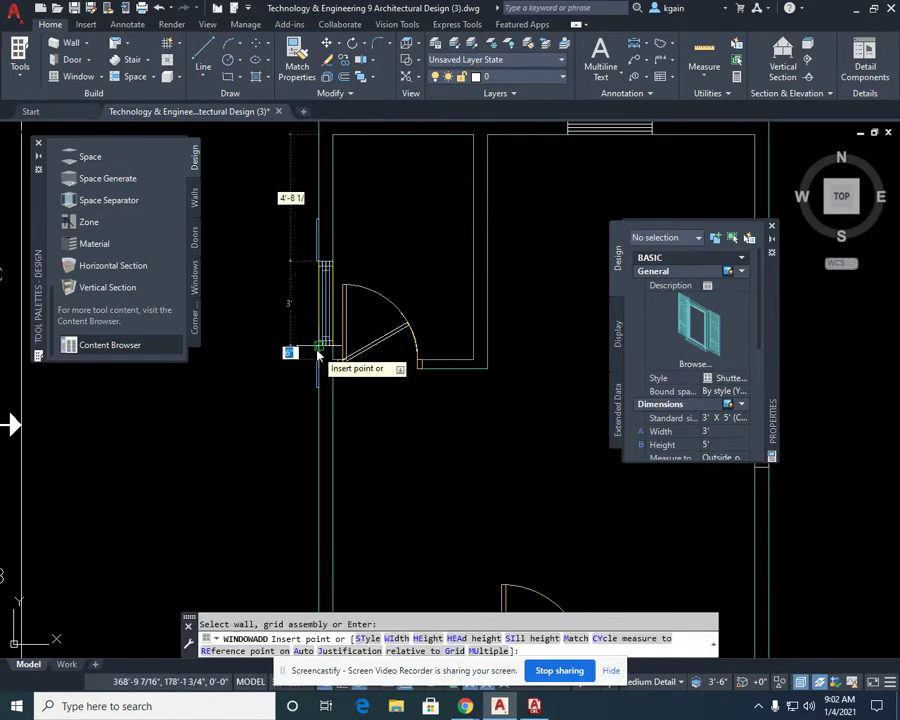
pyautogui.click(320, 352)
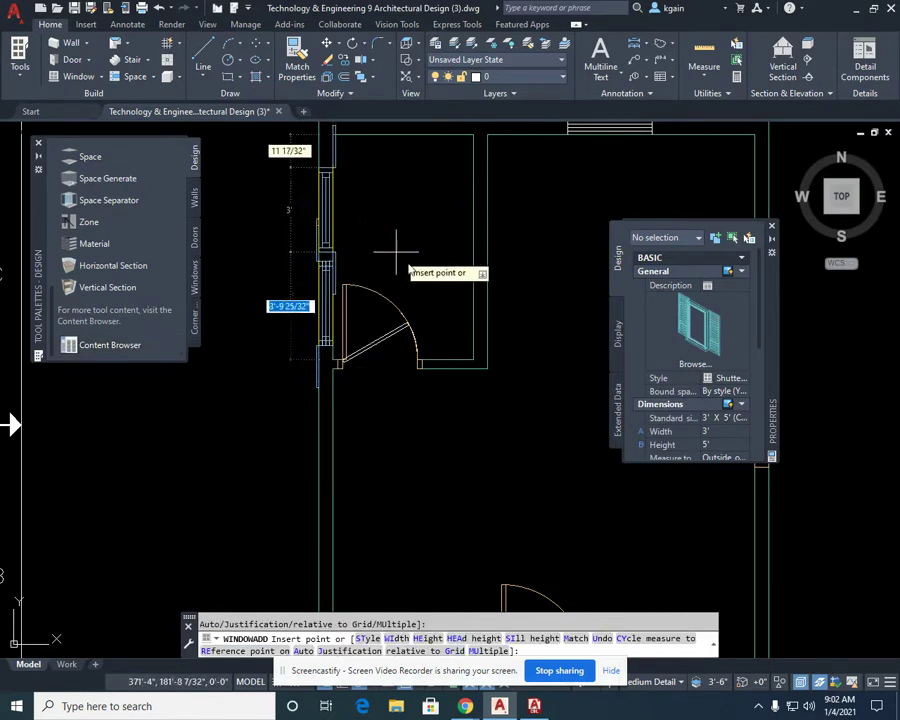
# Step: Cancel further shutter placement and zoom in on the north wall window
pyautogui.moveTo(397, 252)
pyautogui.mouseDown(button='middle')
pyautogui.moveTo(64, 295)
pyautogui.moveTo(271, 458)
pyautogui.moveTo(426, 321)
pyautogui.moveTo(462, 307)
pyautogui.moveTo(178, 364)
pyautogui.moveTo(355, 309)
pyautogui.moveTo(371, 378)
pyautogui.moveTo(382, 364)
pyautogui.moveTo(316, 364)
pyautogui.moveTo(231, 396)
pyautogui.moveTo(186, 390)
pyautogui.mouseUp(button='middle')
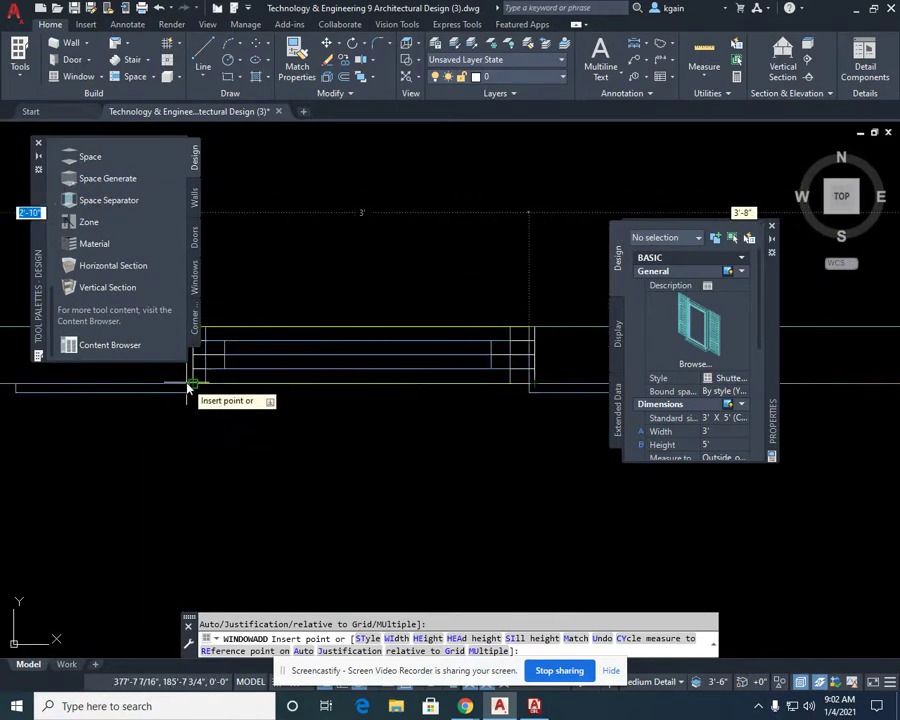
pyautogui.scroll(-5, 240, 406)
pyautogui.moveTo(374, 474); pyautogui.dragTo(333, 152, button='middle')
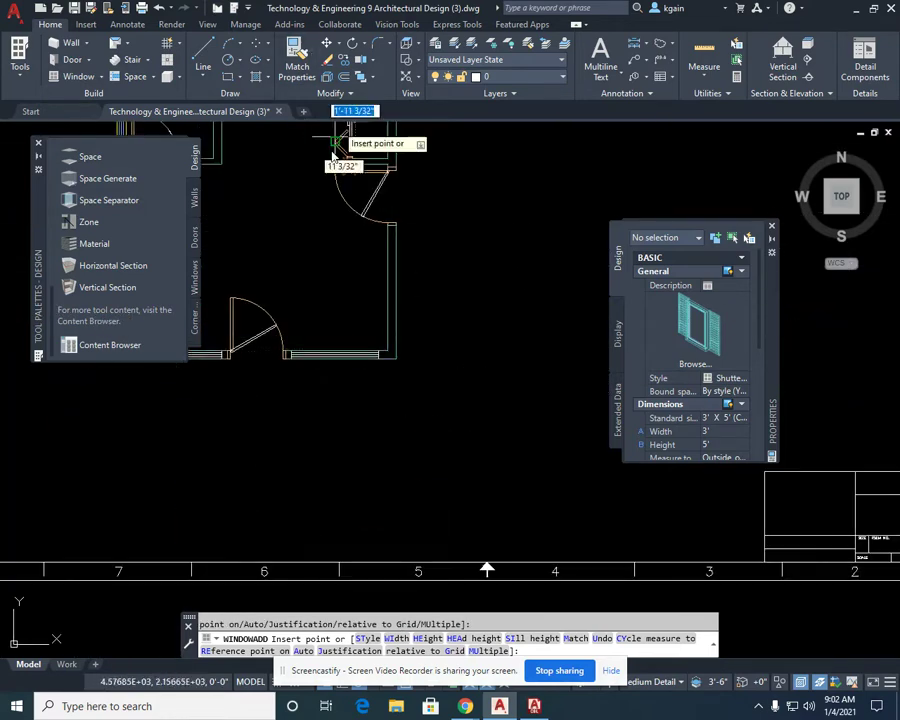
pyautogui.scroll(6, 362, 378)
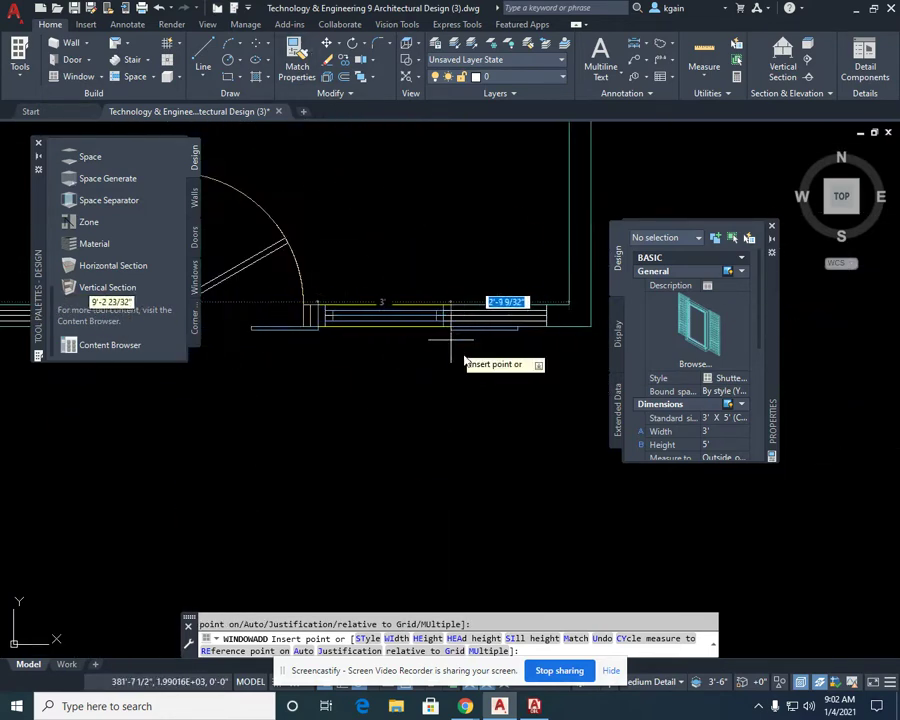
pyautogui.press('Escape')
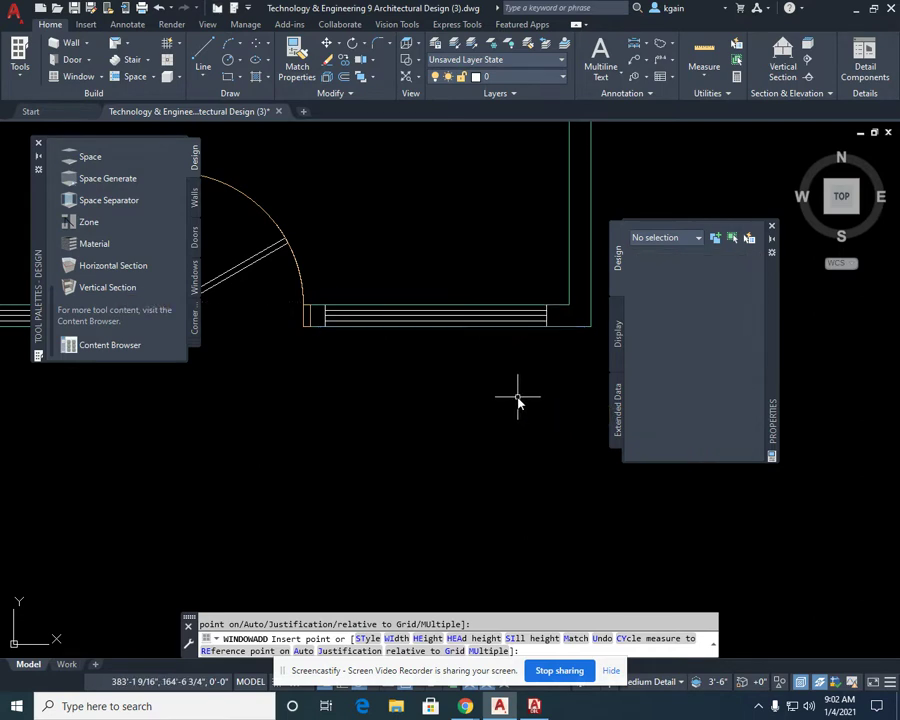
pyautogui.scroll(-4, 426, 134)
pyautogui.scroll(2, 474, 248)
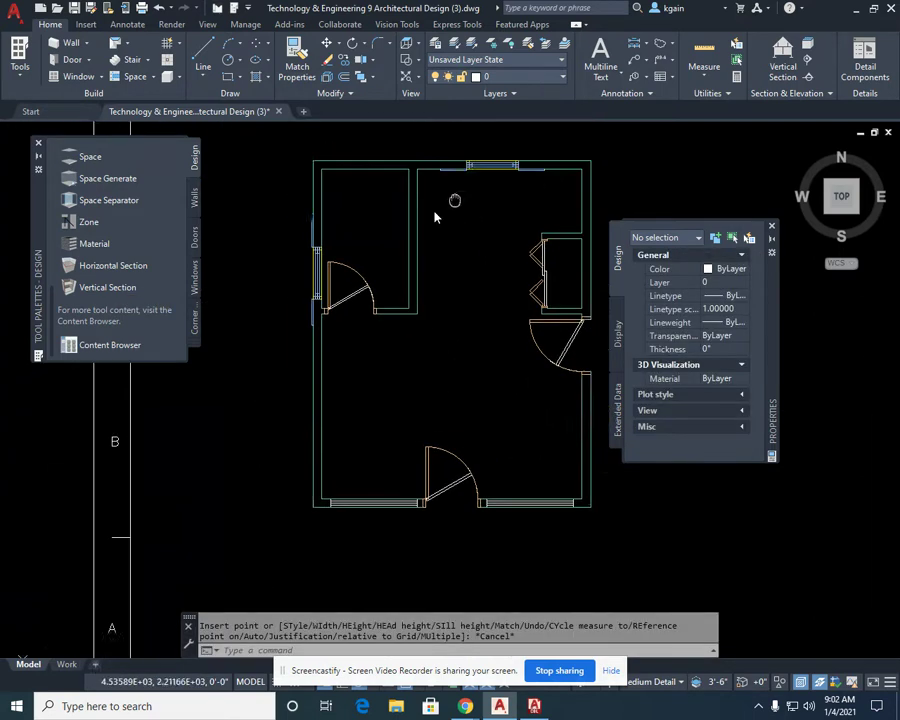
pyautogui.scroll(8, 440, 205)
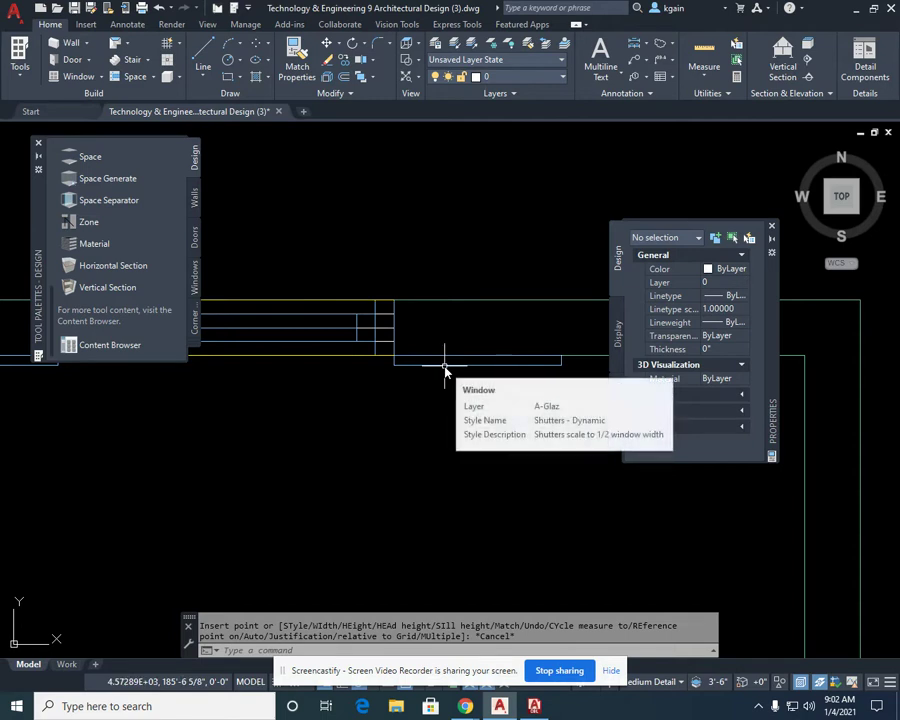
# Step: Flip the north-wall shutter window to the opposite side of the wall and deselect it
pyautogui.click(445, 366)
pyautogui.moveTo(366, 426); pyautogui.dragTo(467, 430, button='middle')
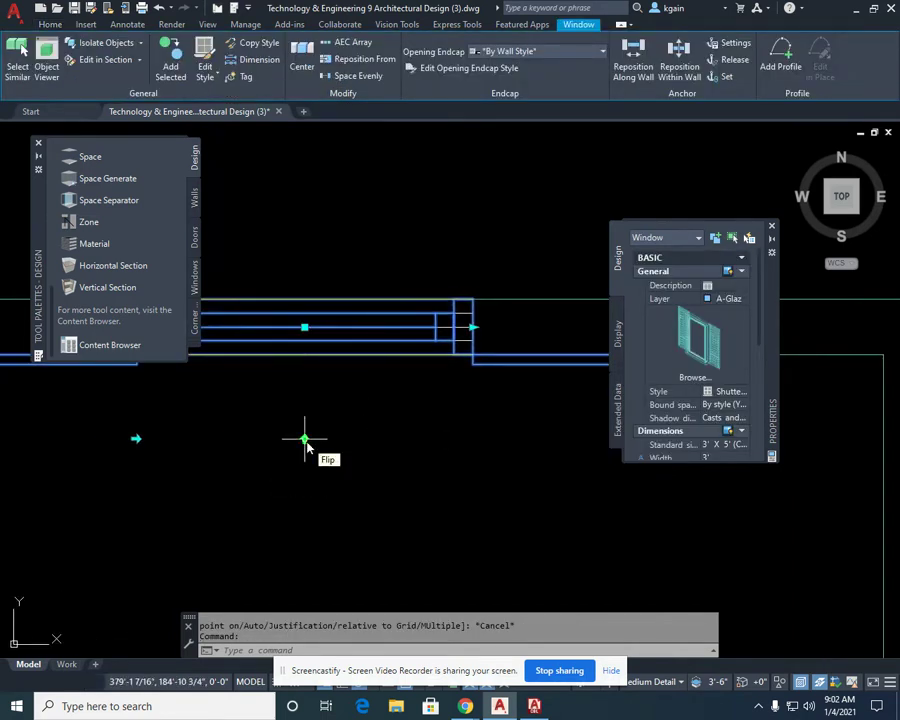
pyautogui.click(305, 440)
pyautogui.press('Escape')
# Step: Zoom and pan out to show the full cabin plan
pyautogui.scroll(-3, 444, 305)
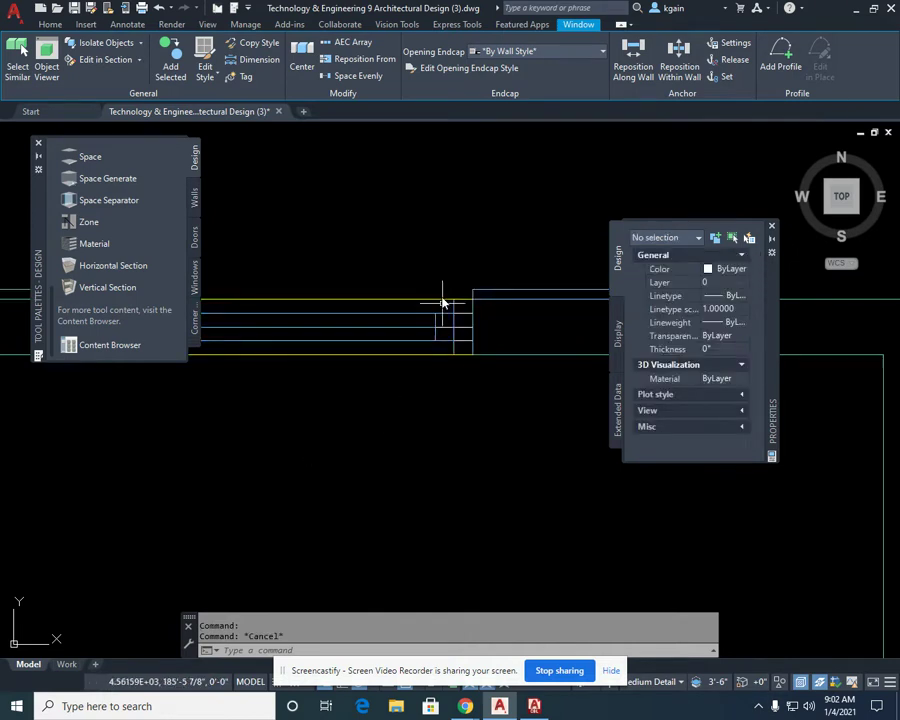
pyautogui.scroll(-2, 429, 262)
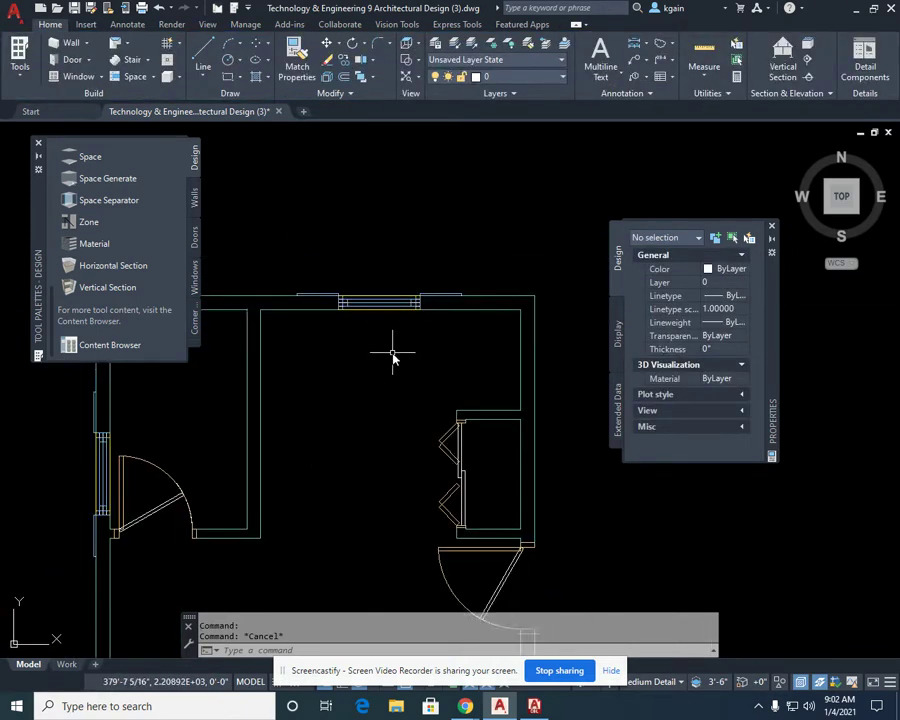
pyautogui.scroll(5, 346, 195)
pyautogui.moveTo(374, 221); pyautogui.dragTo(396, 311, button='middle')
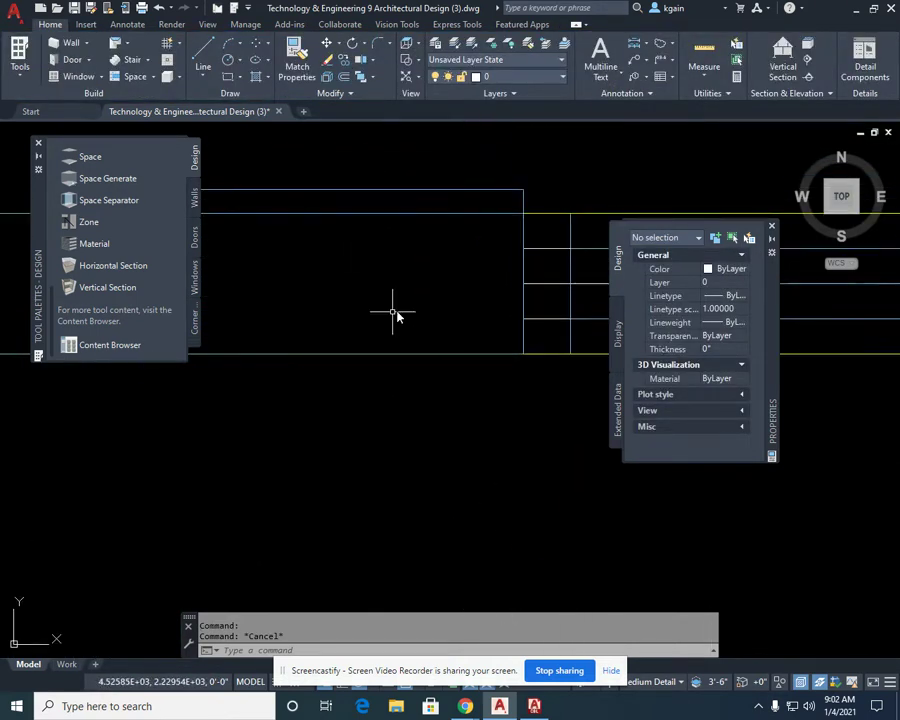
pyautogui.scroll(-2, 428, 287)
pyautogui.scroll(-2, 358, 447)
pyautogui.moveTo(358, 450); pyautogui.dragTo(374, 253, button='middle')
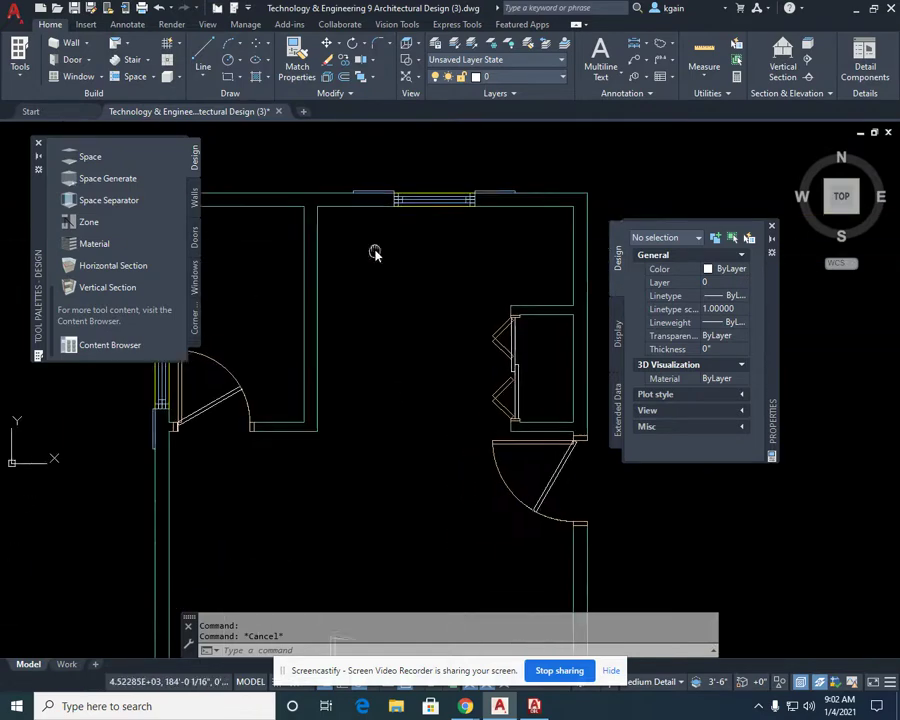
pyautogui.scroll(-2, 401, 367)
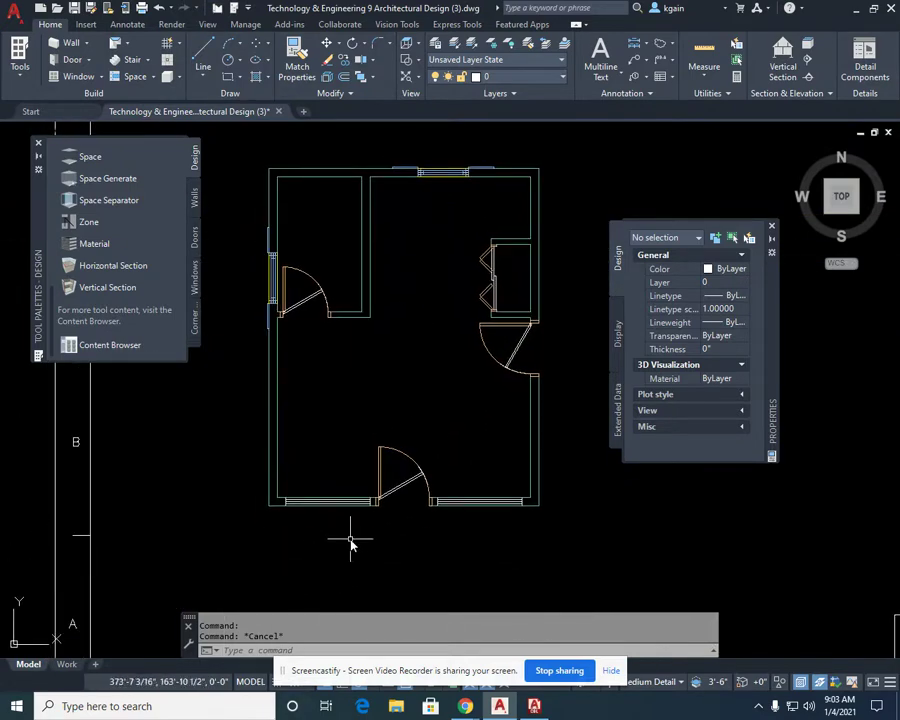
# Step: Find the Bay window on page 2 of the Windows catalog and insert it into the drawing
pyautogui.hotkey('ctrl', '4')
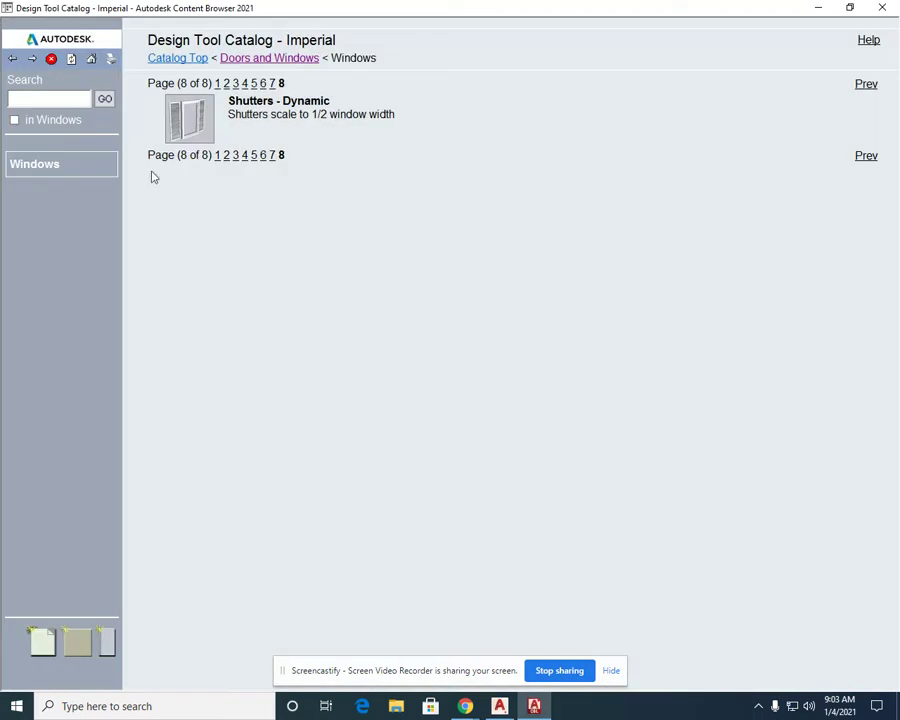
pyautogui.click(217, 157)
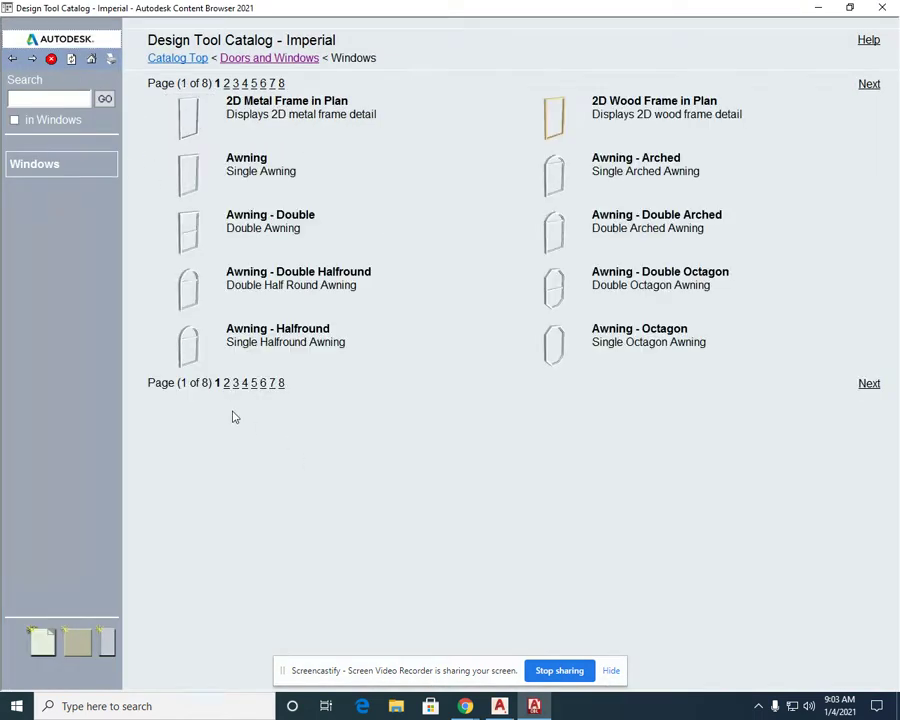
pyautogui.click(226, 385)
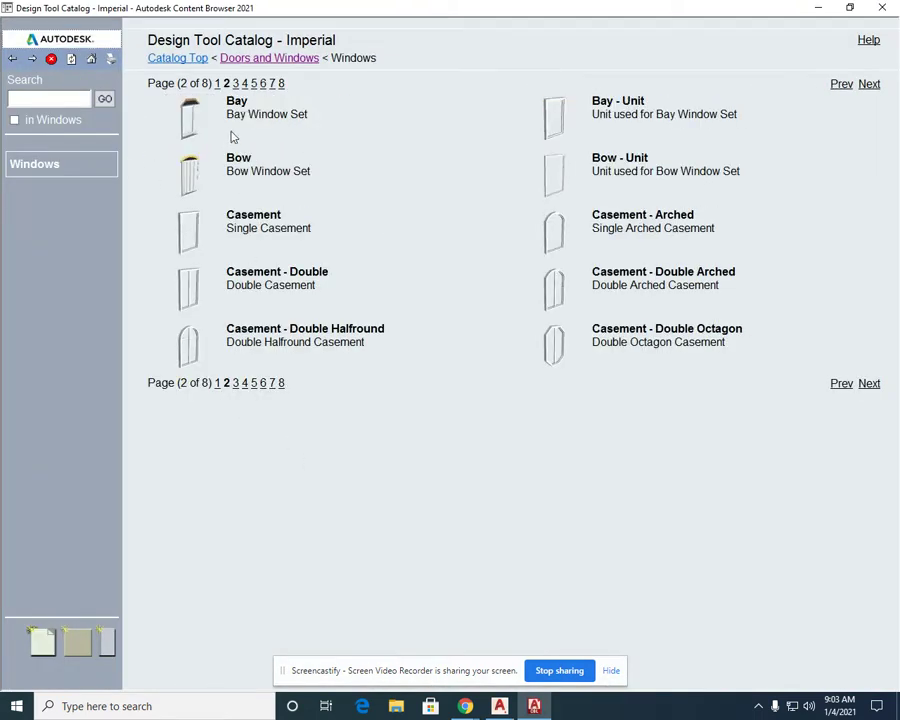
pyautogui.rightClick(196, 128)
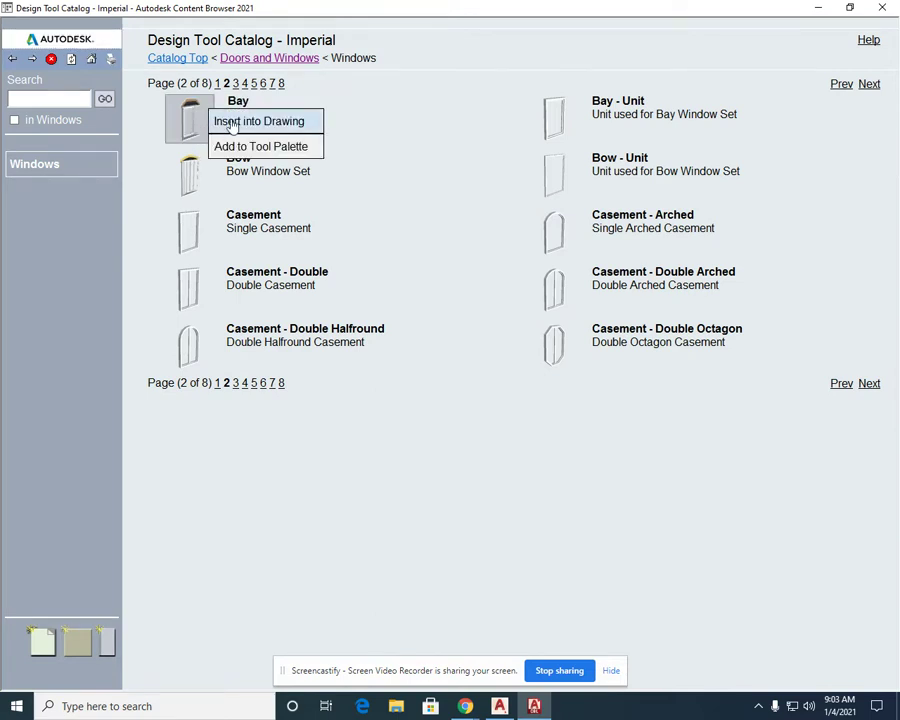
pyautogui.click(232, 123)
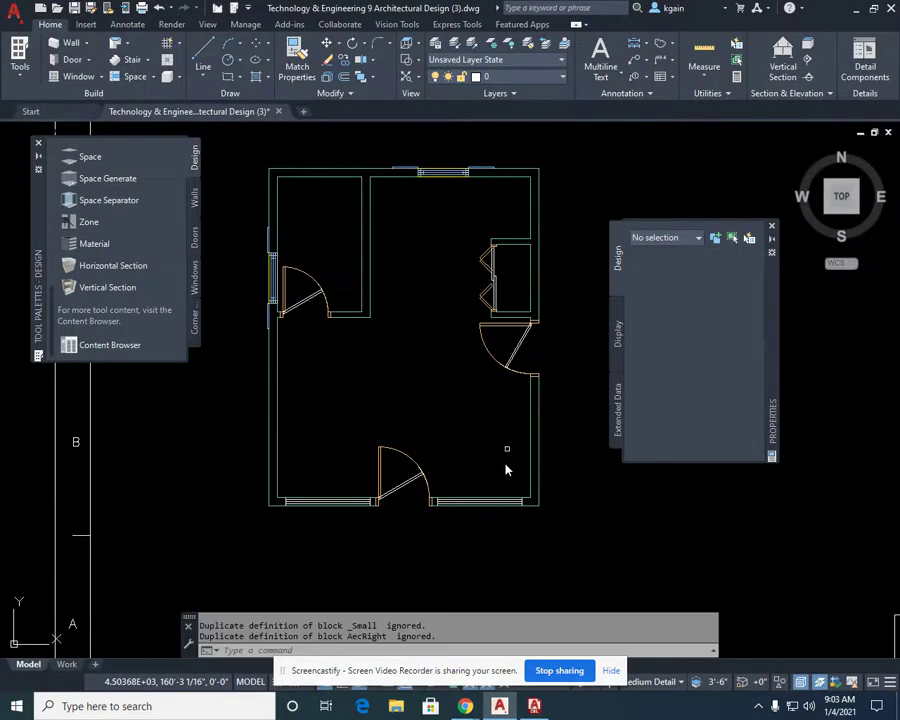
# Step: Place two Bay windows on the south wall, one on each side of the door
pyautogui.scroll(5, 468, 450)
pyautogui.moveTo(468, 450); pyautogui.dragTo(305, 454, button='middle')
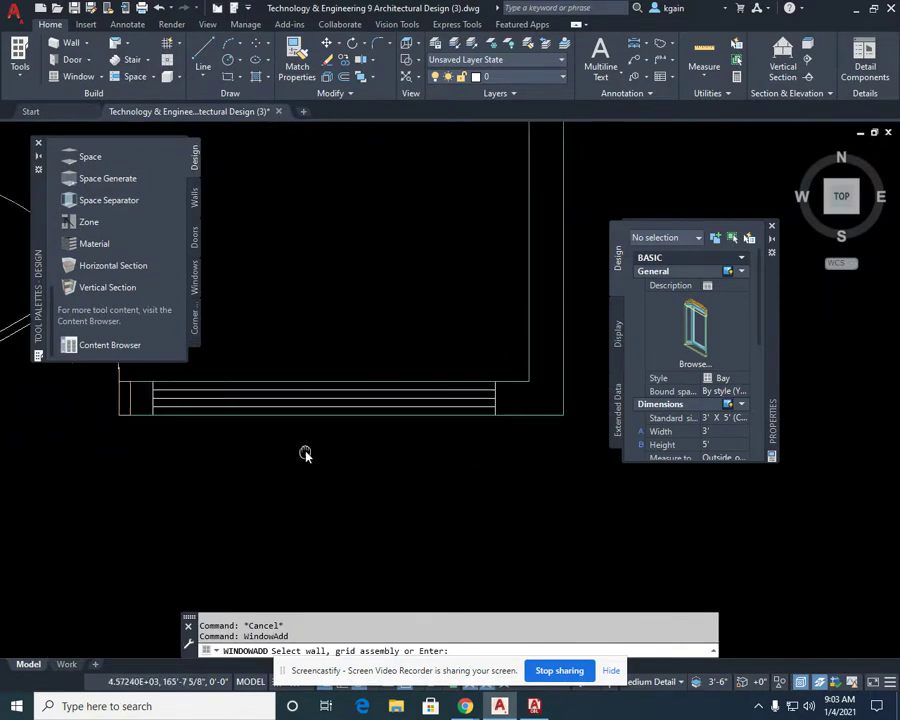
pyautogui.click(513, 420)
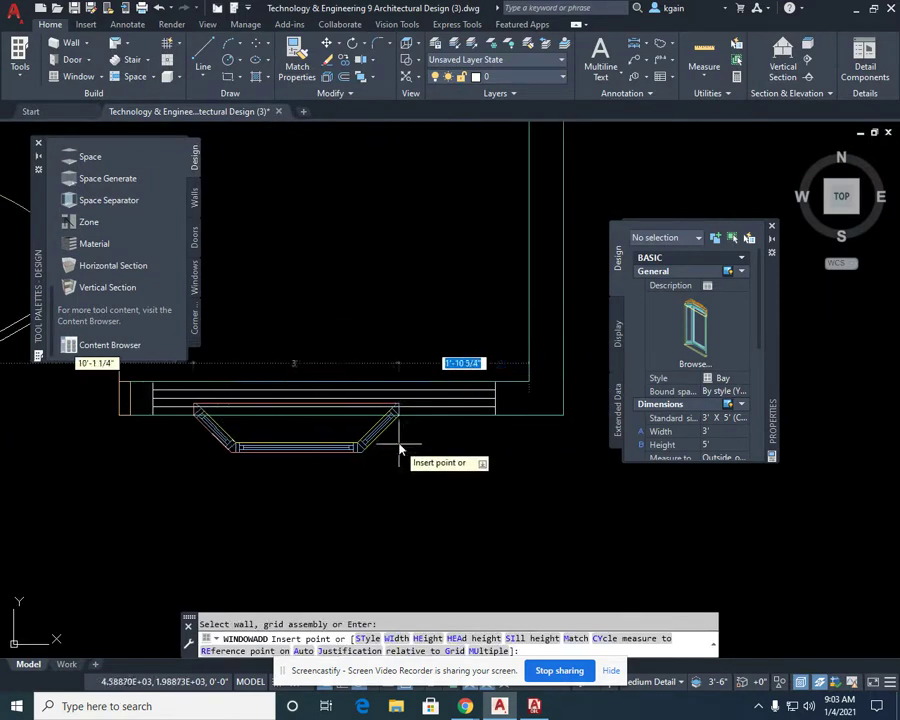
pyautogui.click(496, 416)
pyautogui.scroll(-3, 362, 458)
pyautogui.scroll(5, 438, 474)
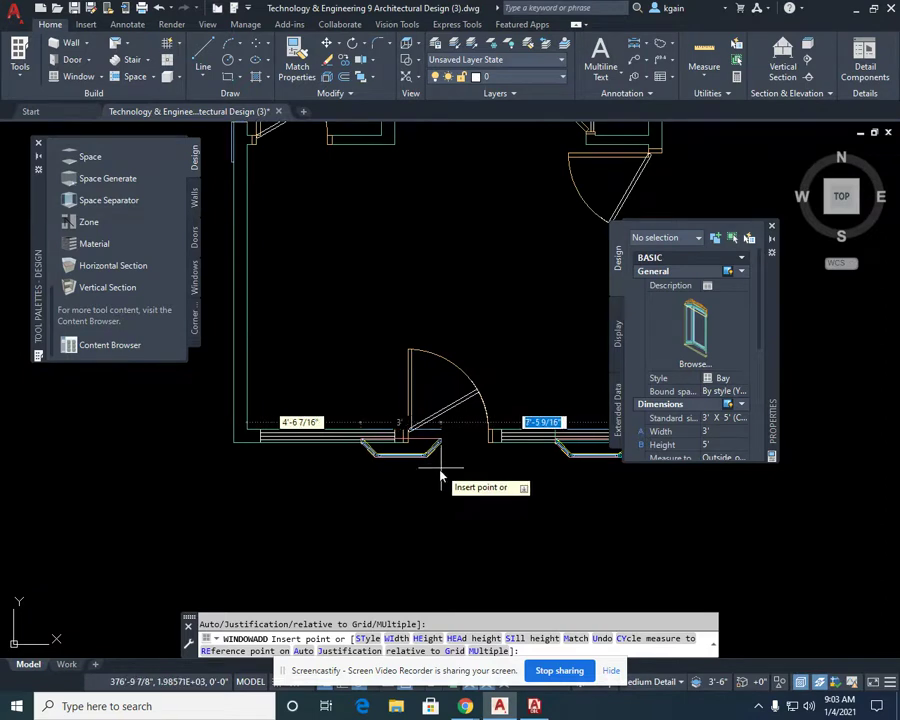
pyautogui.click(304, 386)
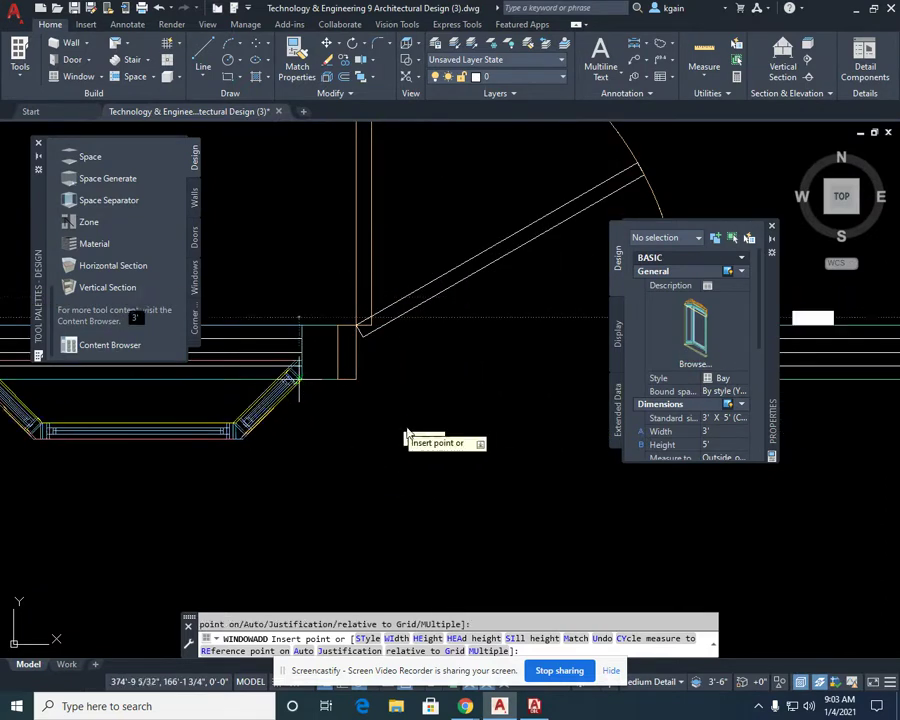
pyautogui.press('Return')
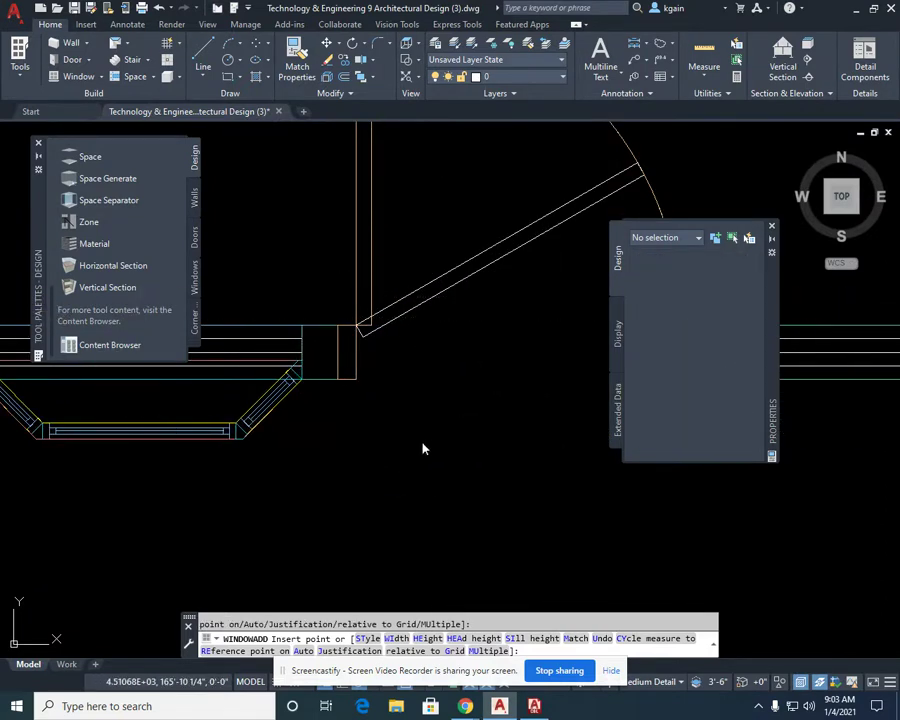
pyautogui.scroll(-5, 440, 330)
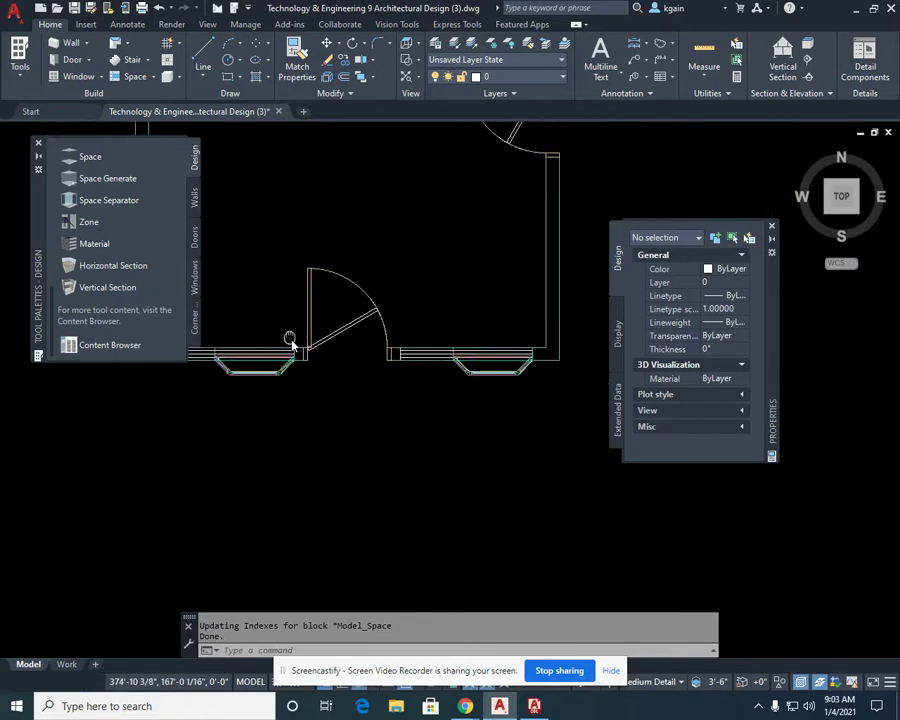
# Step: Set the right south-wall bay window's width to 5' in the Properties palette
pyautogui.scroll(2, 310, 360)
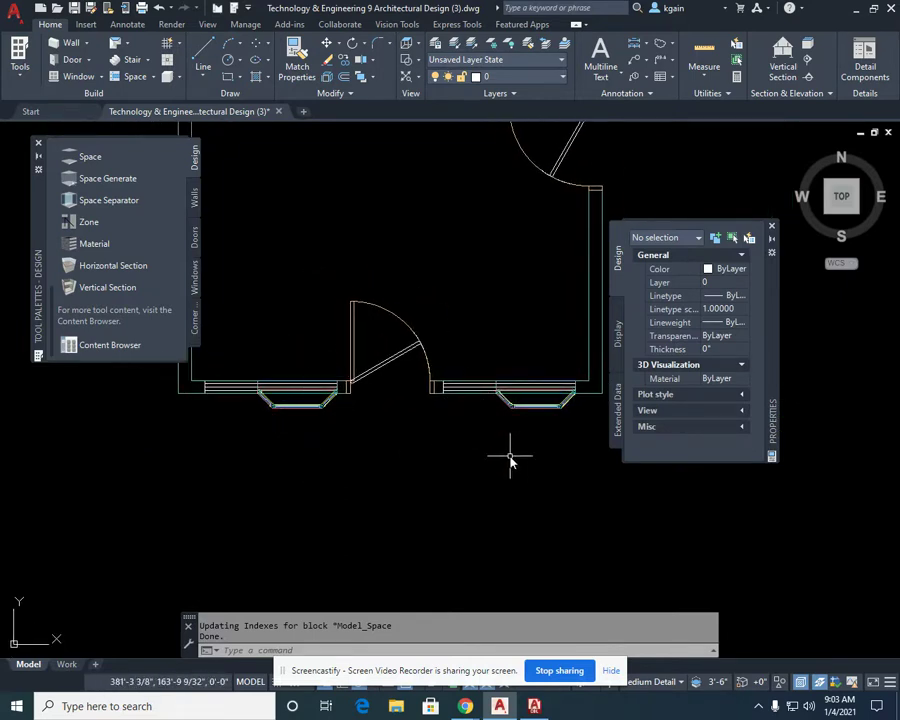
pyautogui.moveTo(510, 458)
pyautogui.mouseDown(button='middle')
pyautogui.moveTo(462, 454)
pyautogui.moveTo(450, 438)
pyautogui.mouseUp(button='middle')
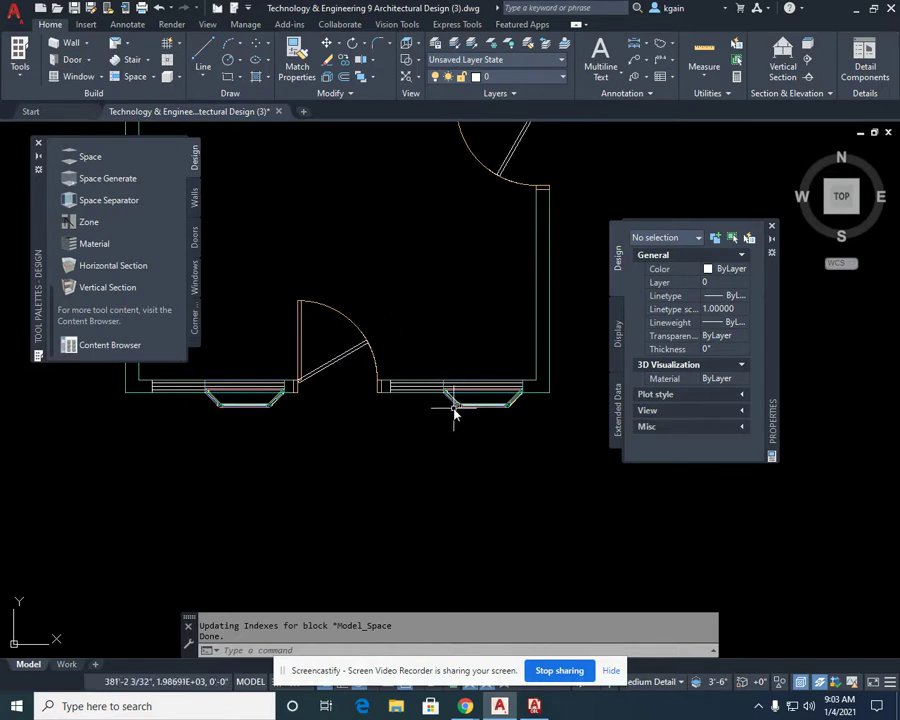
pyautogui.scroll(2, 454, 412)
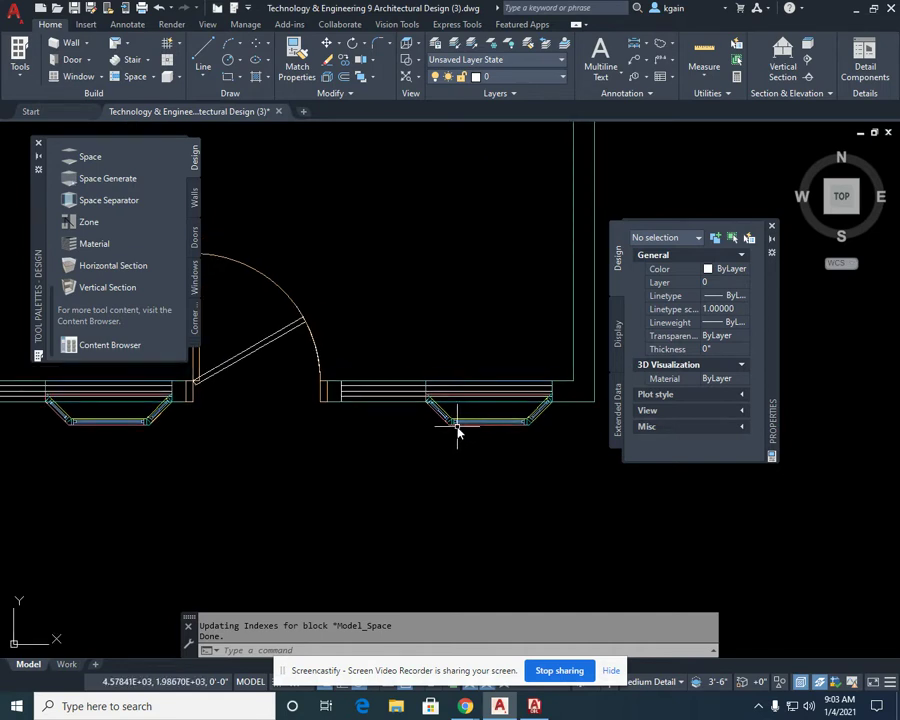
pyautogui.click(458, 426)
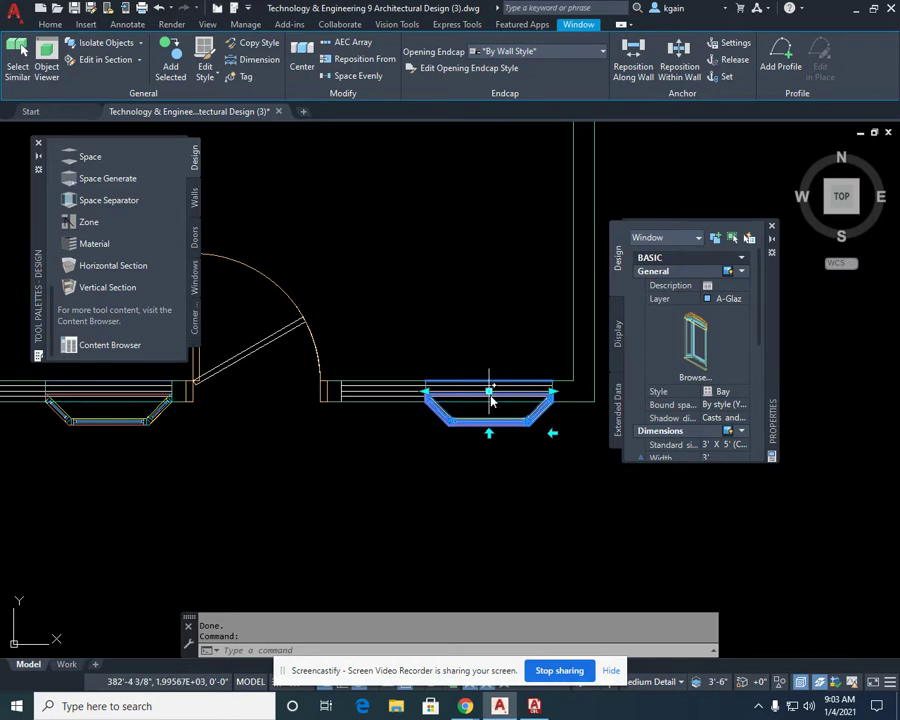
pyautogui.click(724, 459)
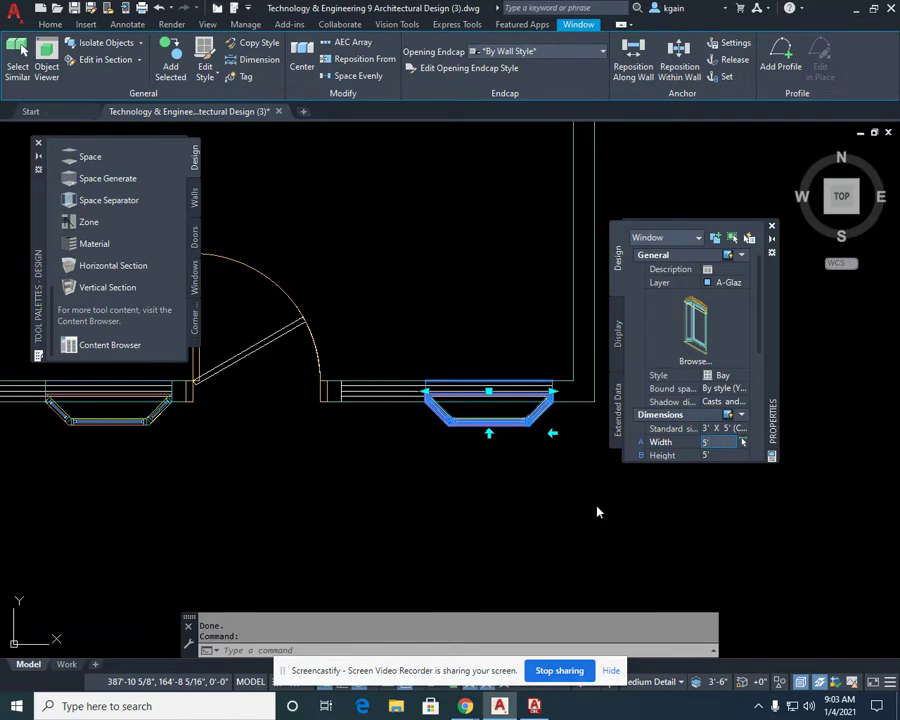
pyautogui.press('Tab')
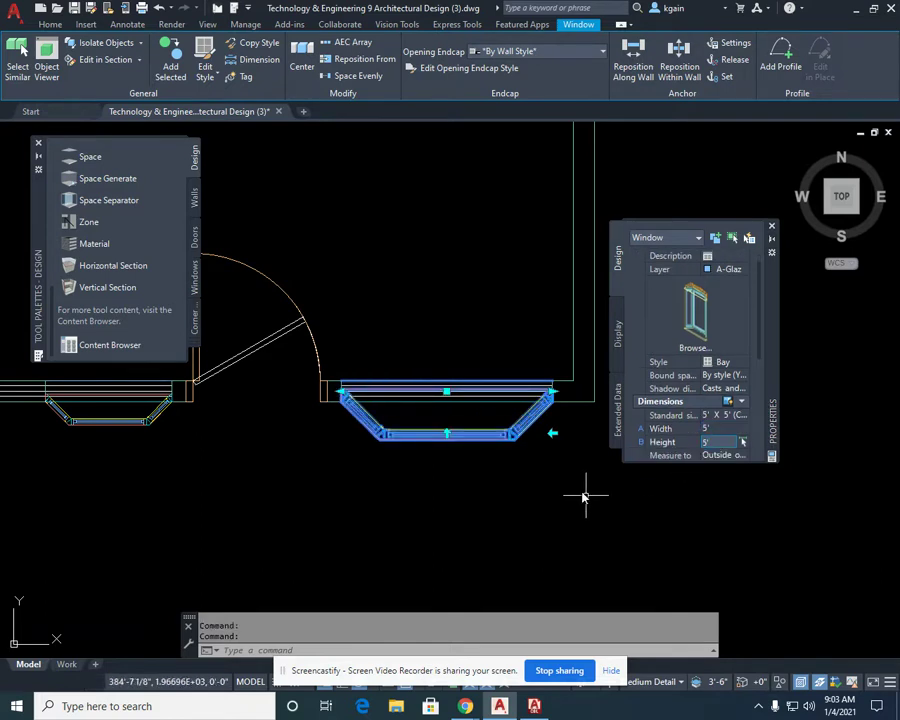
pyautogui.press('Escape')
# Step: Drag the left bay window's end grip outward to stretch it to 5' wide
pyautogui.moveTo(396, 436)
pyautogui.mouseDown(button='middle')
pyautogui.moveTo(418, 466)
pyautogui.moveTo(552, 476)
pyautogui.mouseUp(button='middle')
pyautogui.click(402, 425)
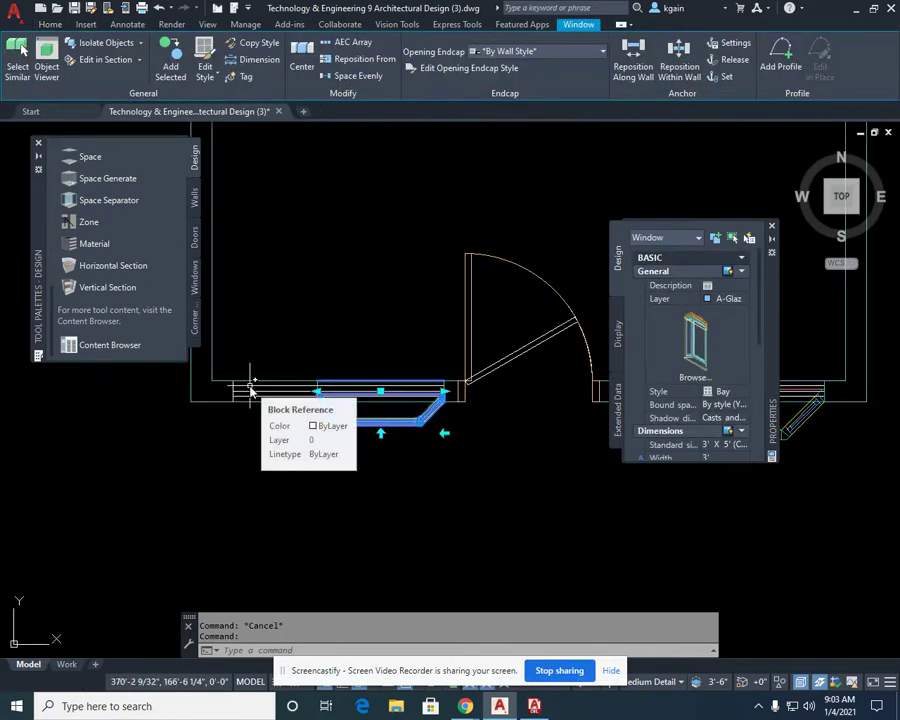
pyautogui.scroll(3, 265, 405)
pyautogui.moveTo(260, 410); pyautogui.dragTo(372, 466, button='middle')
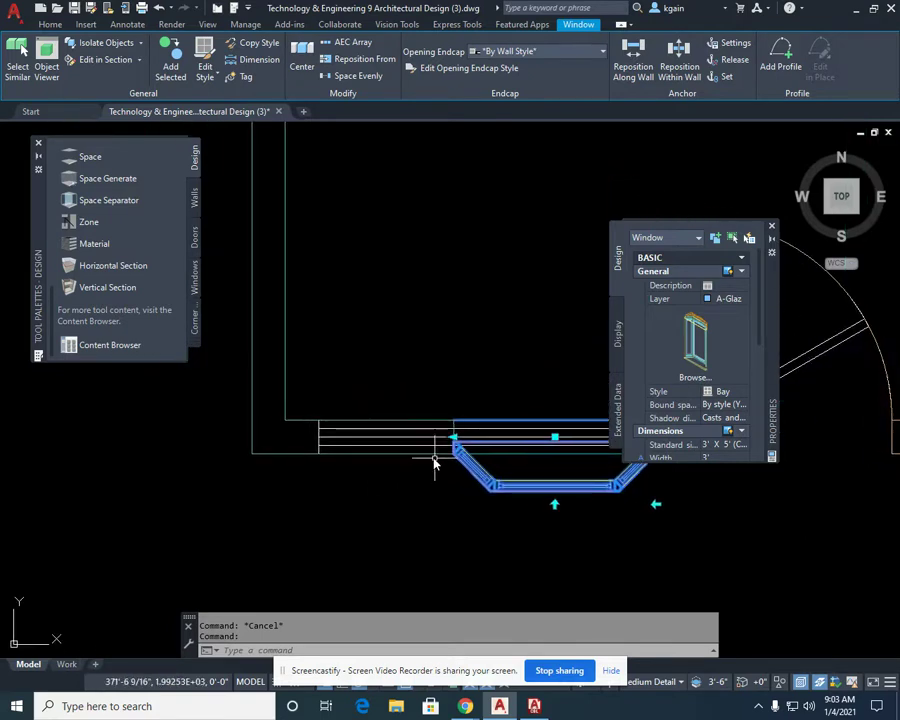
pyautogui.scroll(2, 432, 460)
pyautogui.click(467, 428)
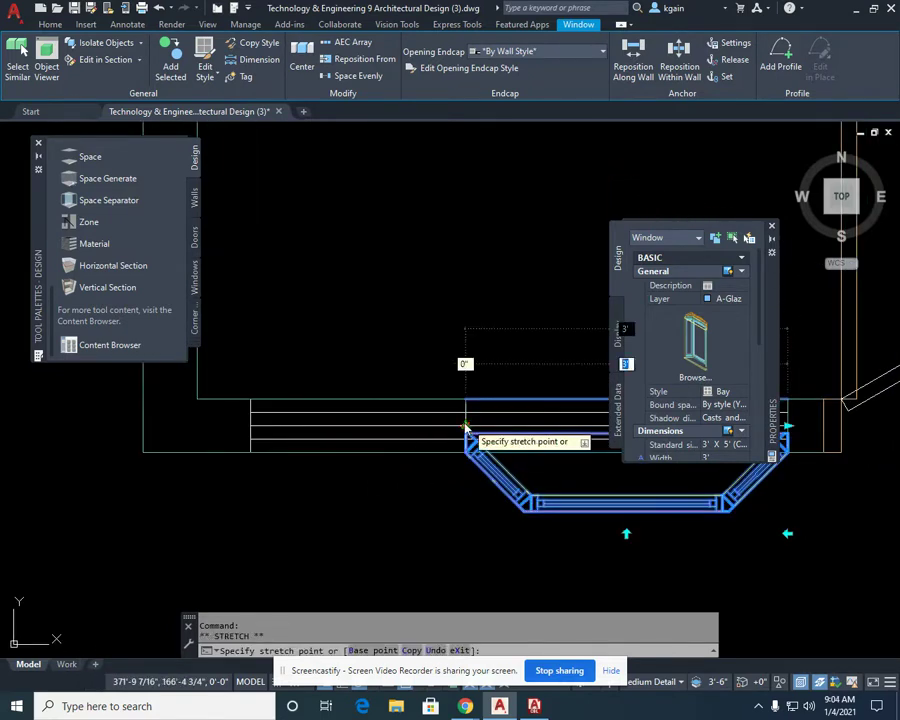
pyautogui.click(252, 425)
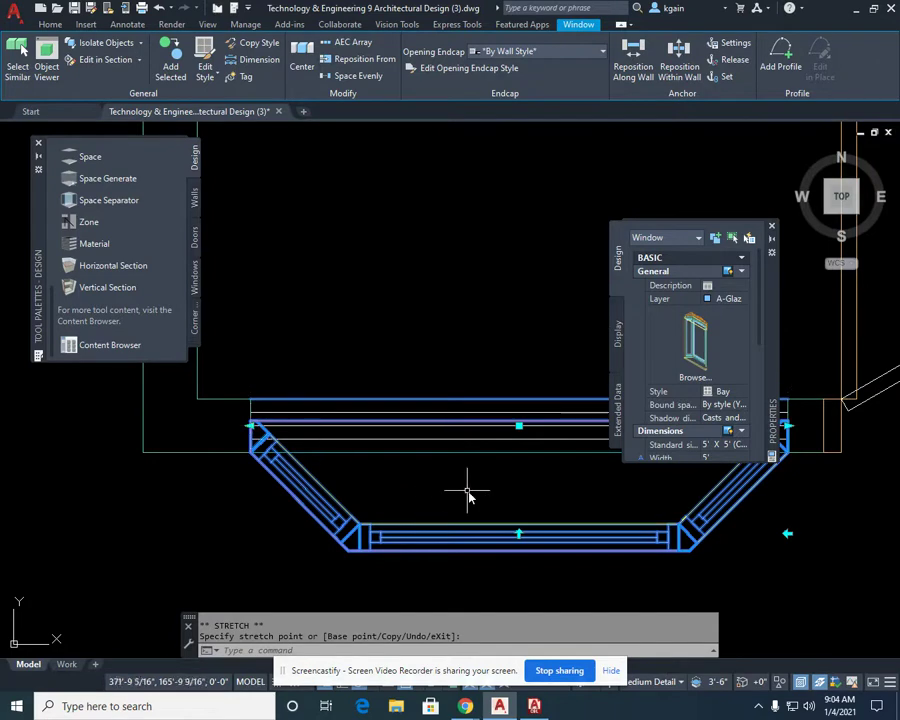
pyautogui.press('Escape')
pyautogui.scroll(-5, 472, 488)
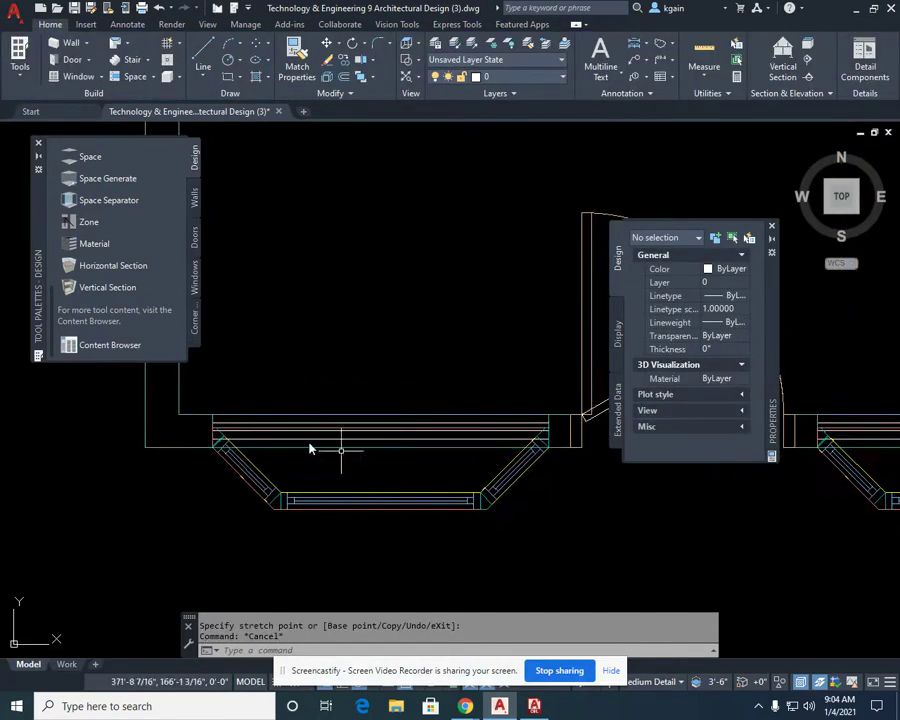
pyautogui.moveTo(413, 463); pyautogui.dragTo(269, 470, button='middle')
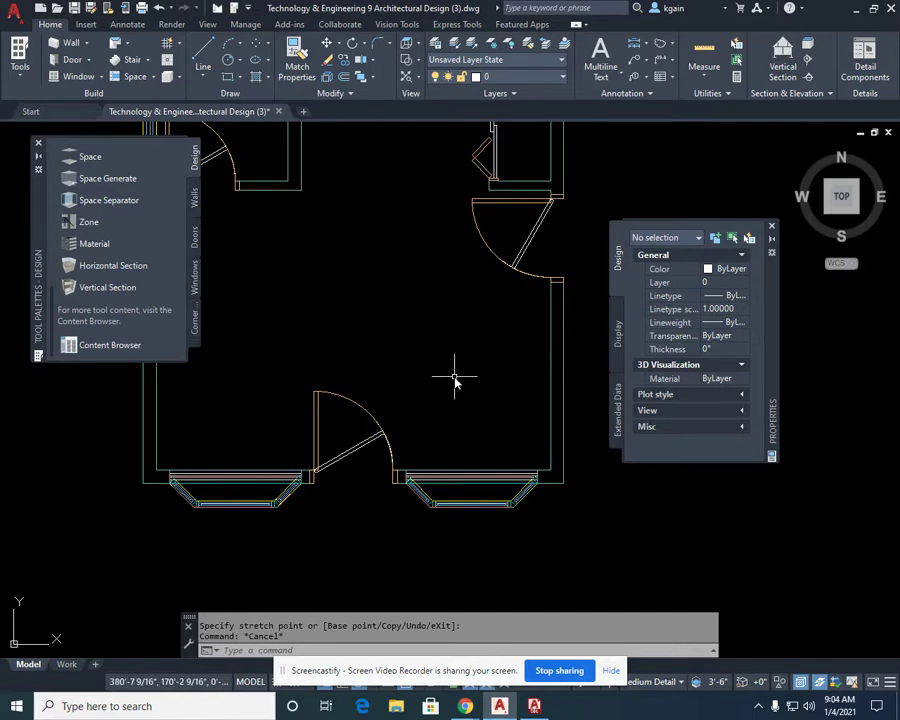
# Step: Delete the reference door block at the south entrance
pyautogui.scroll(-3, 455, 380)
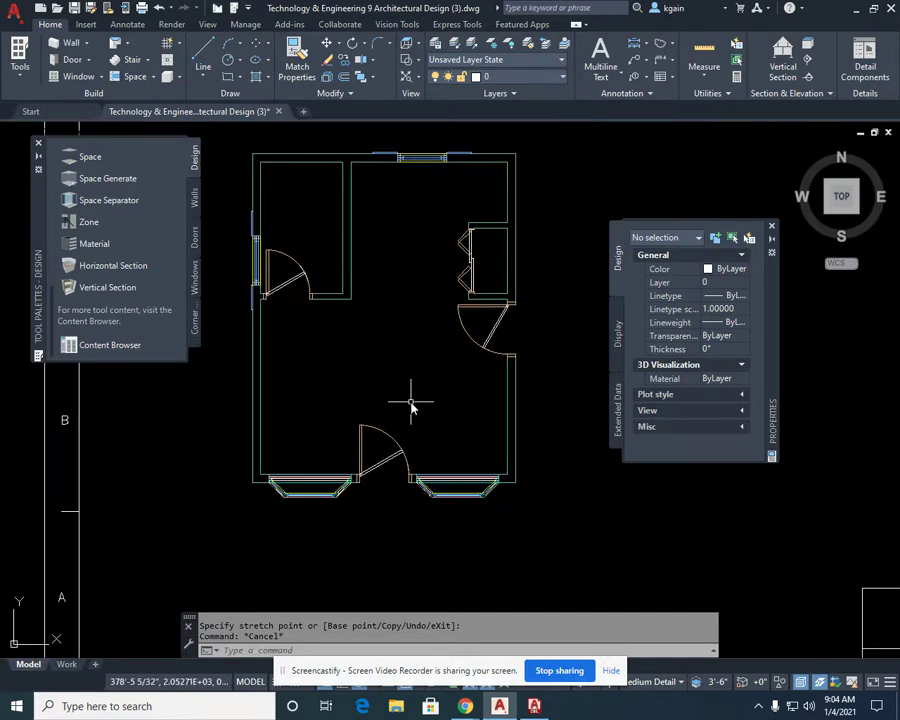
pyautogui.moveTo(438, 412); pyautogui.dragTo(424, 369, button='middle')
pyautogui.scroll(4, 406, 420)
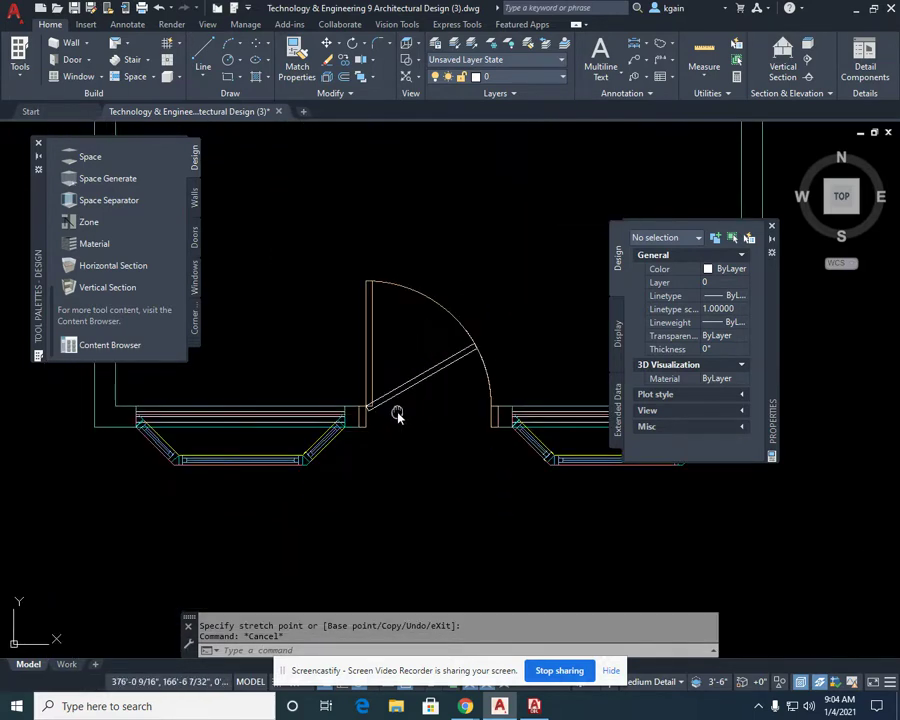
pyautogui.click(403, 380)
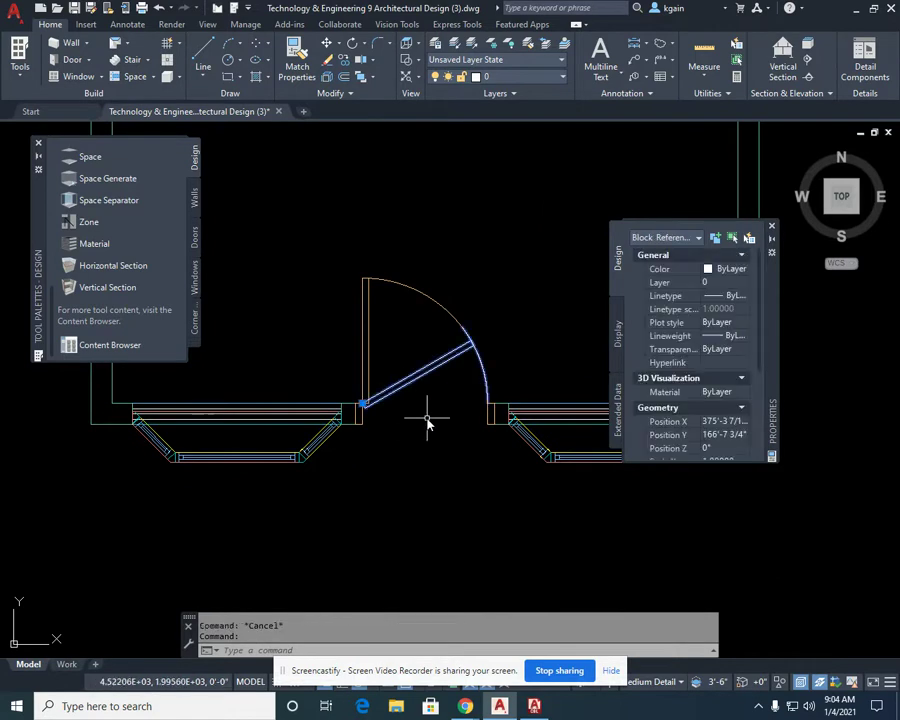
pyautogui.press('Delete')
# Step: Box-select and delete the leftover reference window pieces near the bay window
pyautogui.scroll(3, 280, 416)
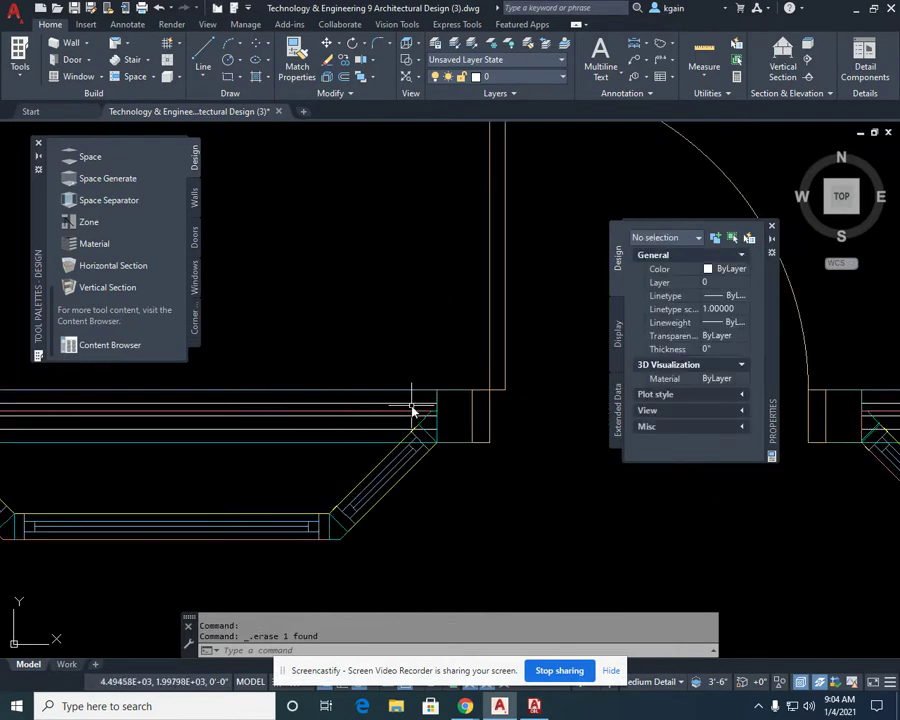
pyautogui.scroll(-3, 500, 440)
pyautogui.moveTo(500, 440); pyautogui.dragTo(261, 432, button='middle')
pyautogui.scroll(4, 488, 425)
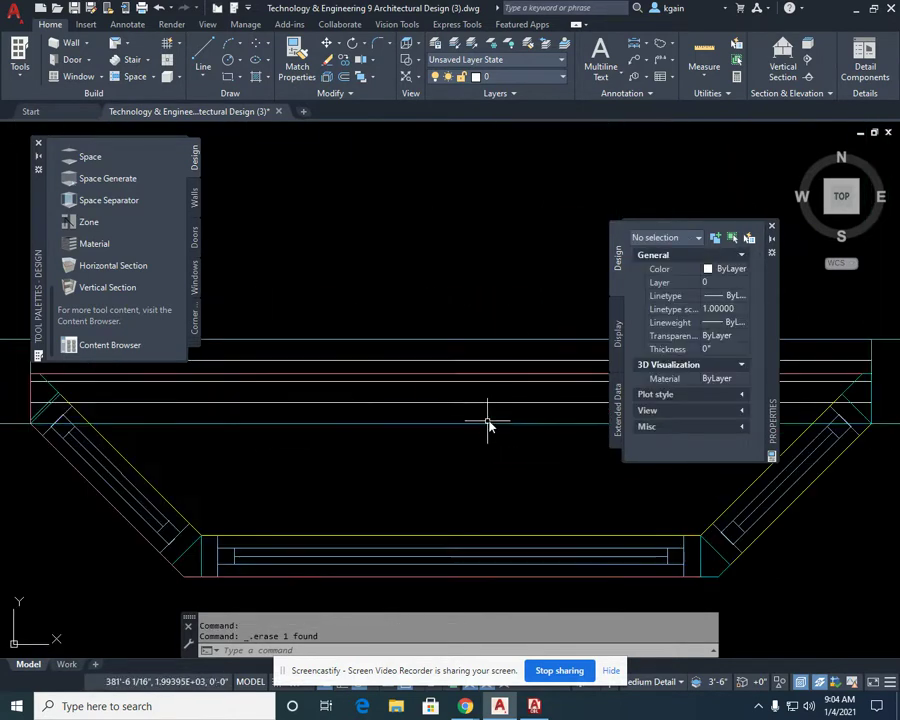
pyautogui.click(516, 364)
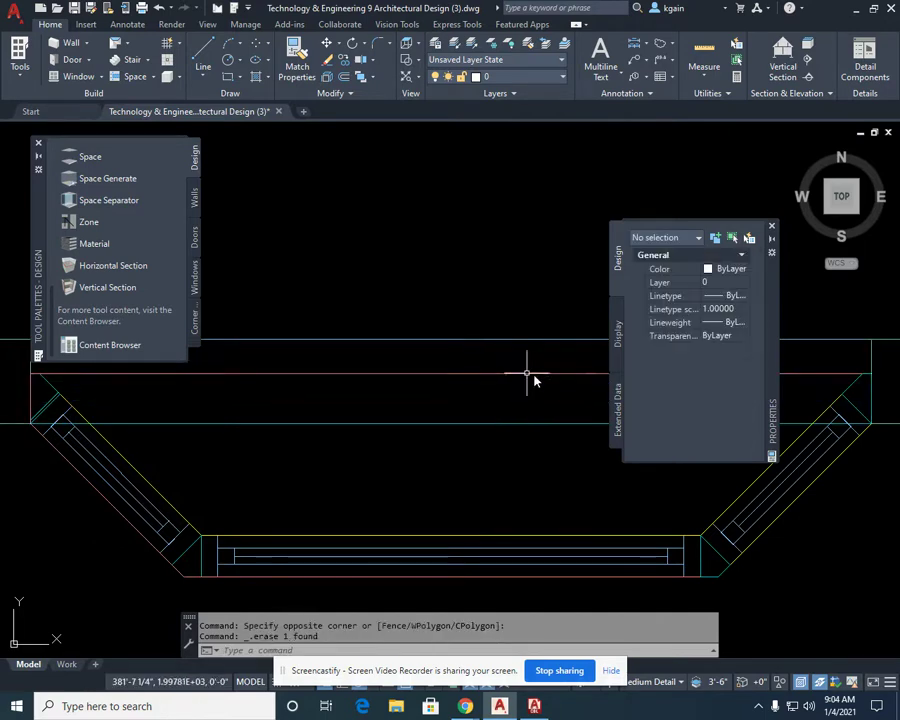
pyautogui.scroll(-5, 533, 380)
pyautogui.click(496, 288)
pyautogui.click(476, 245)
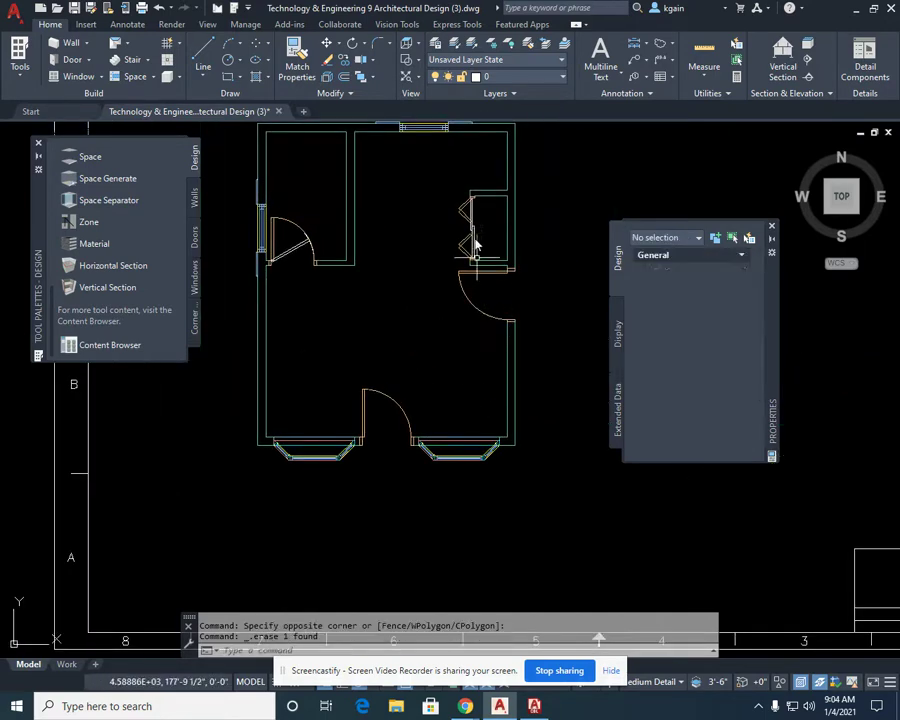
pyautogui.scroll(6, 476, 237)
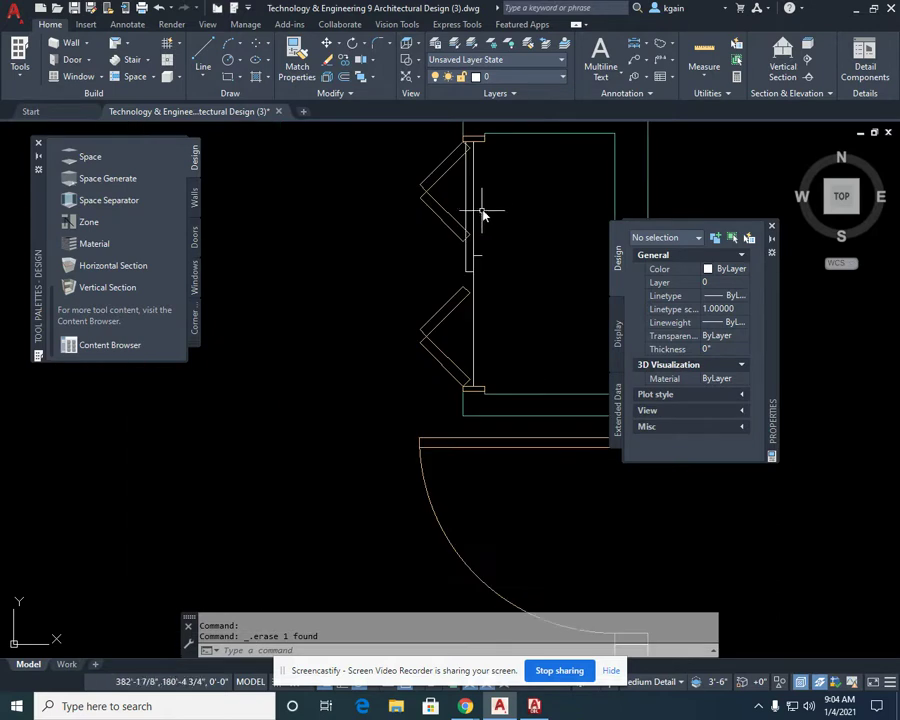
pyautogui.click(480, 200)
pyautogui.click(476, 280)
pyautogui.press('Delete')
# Step: Erase the remaining leftover block with a crossing selection
pyautogui.scroll(2, 476, 282)
pyautogui.click(498, 209)
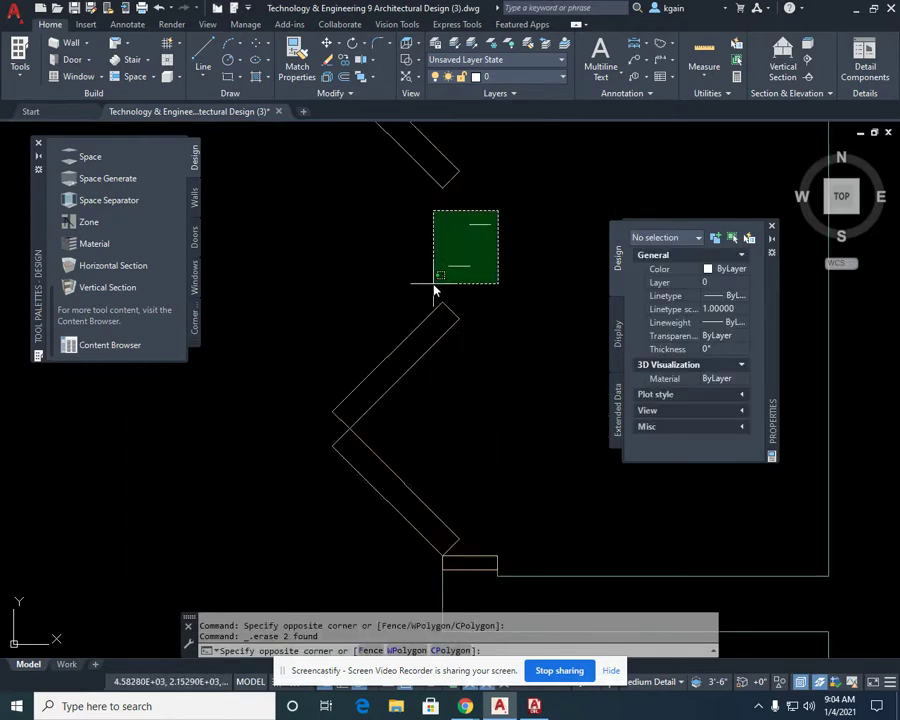
pyautogui.click(438, 283)
pyautogui.press('Delete')
pyautogui.scroll(-3, 430, 330)
pyautogui.scroll(3, 428, 368)
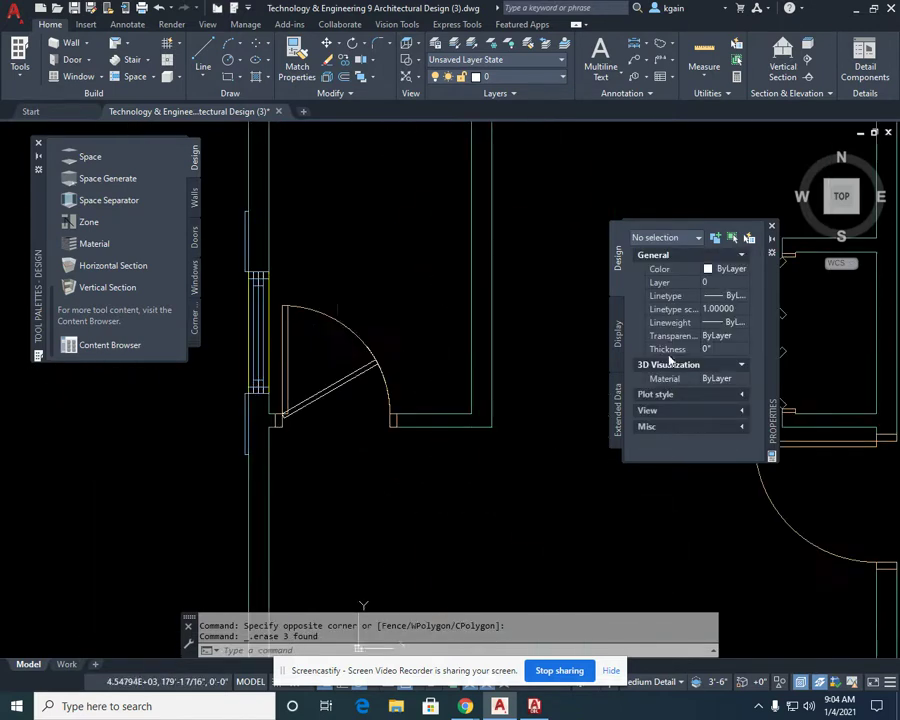
# Step: Delete the reference door leaf on the west wall and select the block overlapping the wall window
pyautogui.click(337, 385)
pyautogui.press('Delete')
pyautogui.scroll(3, 436, 296)
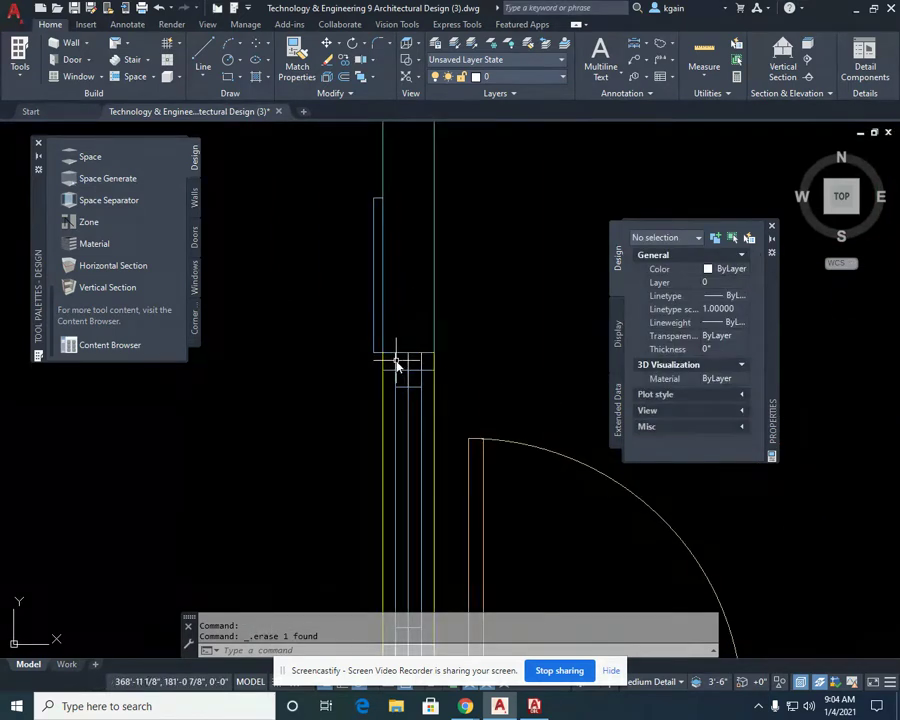
pyautogui.click(397, 366)
pyautogui.click(386, 353)
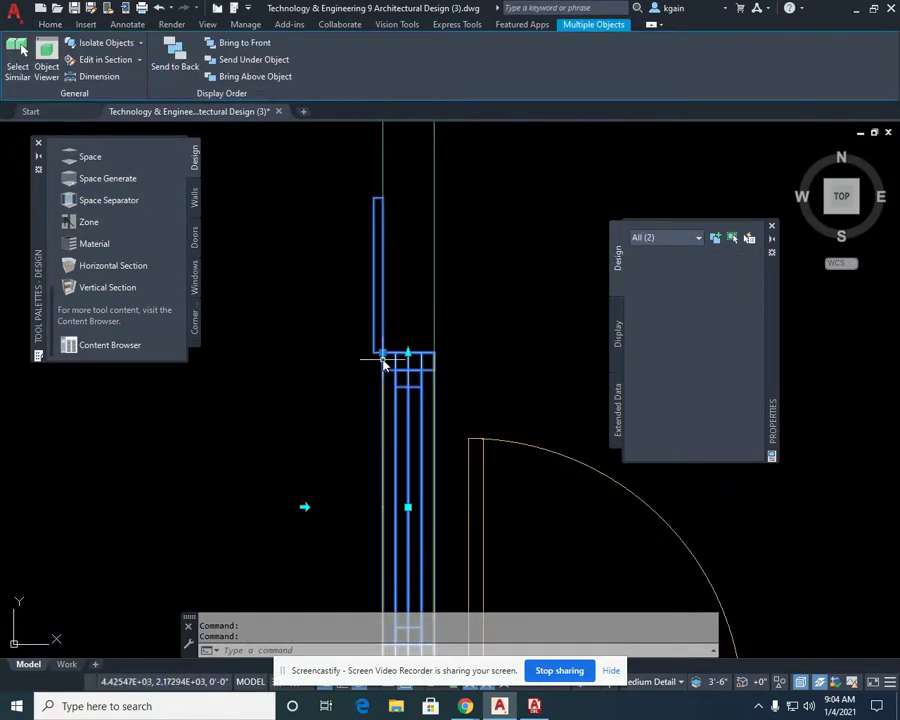
# Step: Select the stray reference block beside the west-wall window, cancelling an accidental window move
pyautogui.press('Escape')
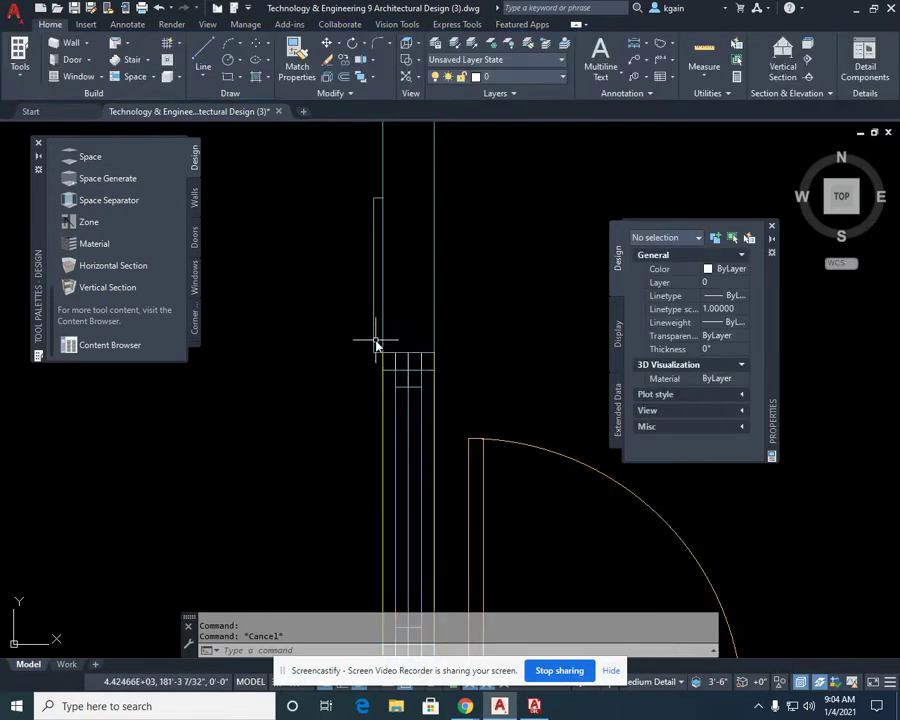
pyautogui.click(376, 345)
pyautogui.scroll(3, 418, 378)
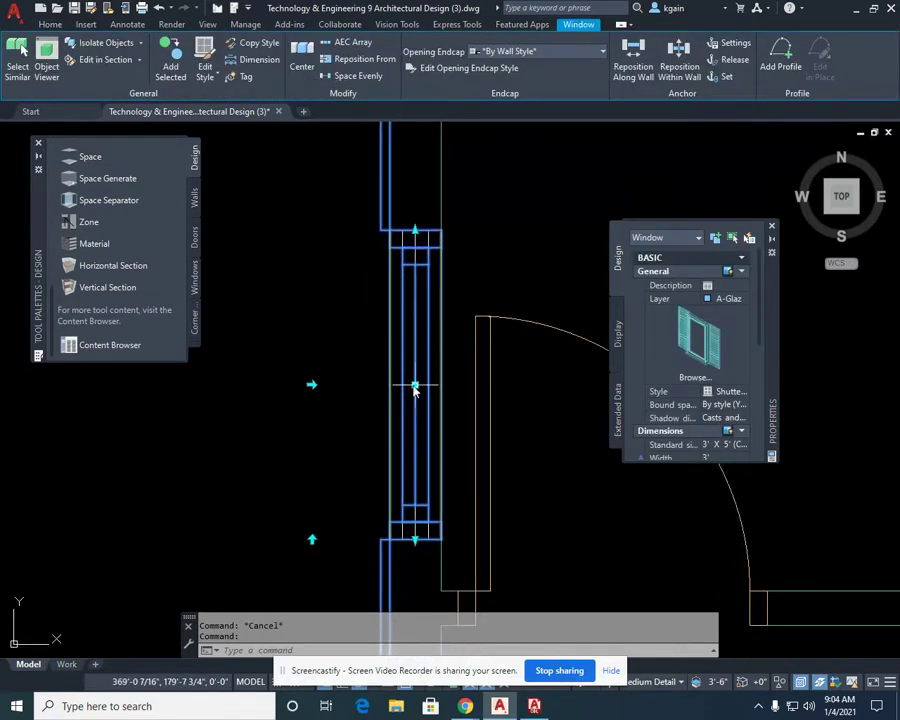
pyautogui.click(415, 386)
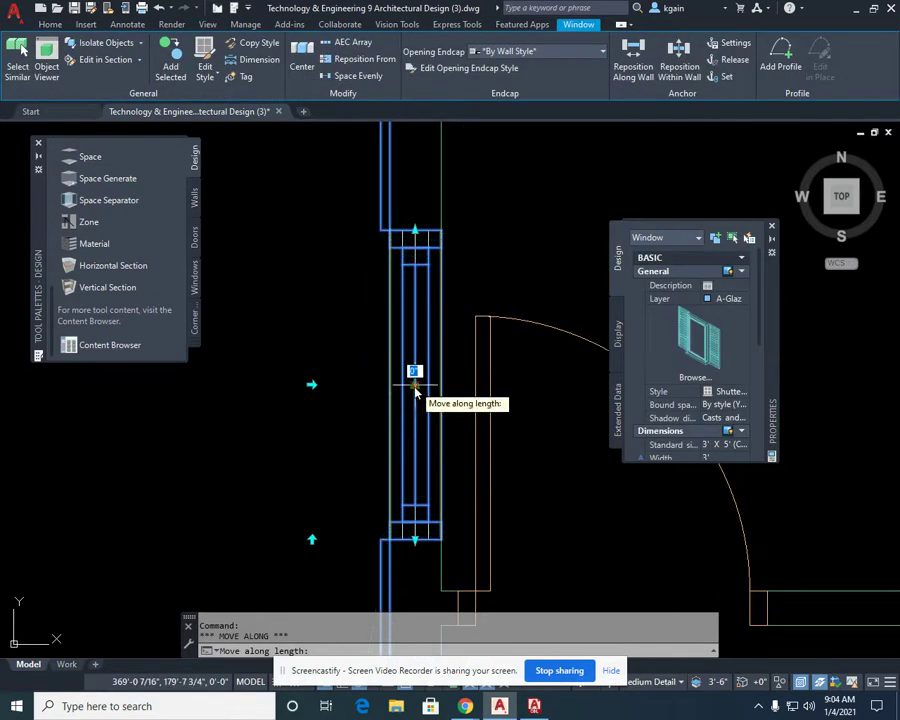
pyautogui.press('Escape')
pyautogui.scroll(3, 427, 540)
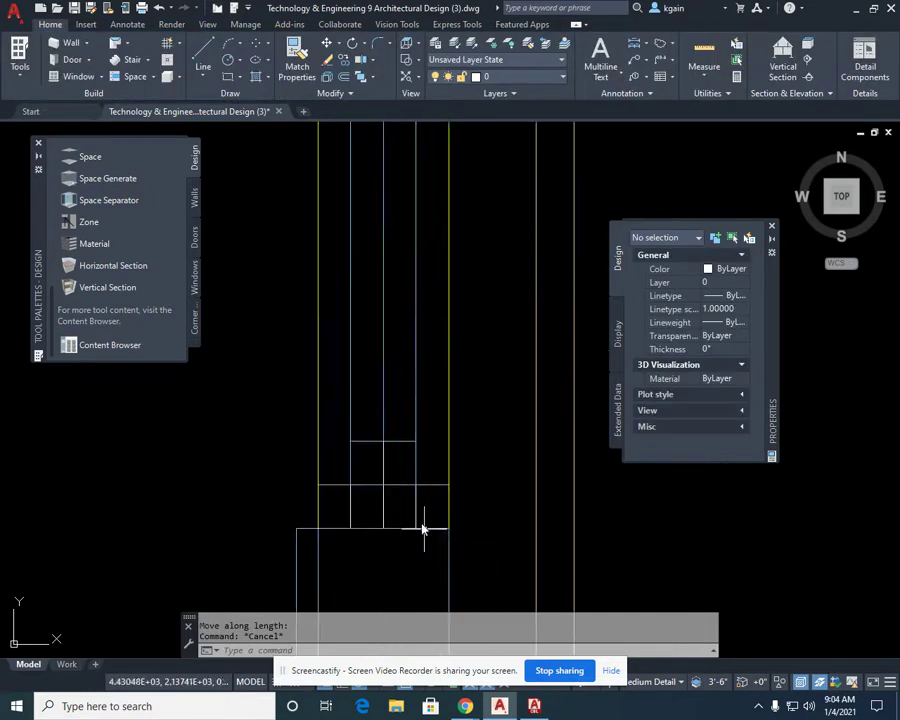
pyautogui.click(417, 513)
# Step: Delete the selected reference block and inspect a block along the north wall
pyautogui.press('Delete')
pyautogui.scroll(-5, 503, 537)
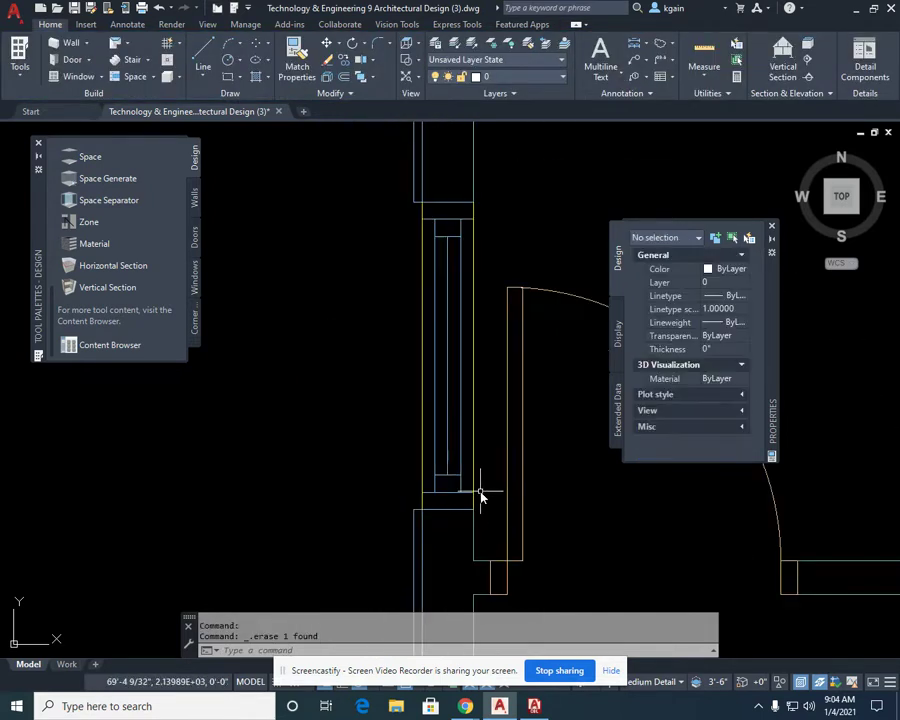
pyautogui.scroll(8, 434, 245)
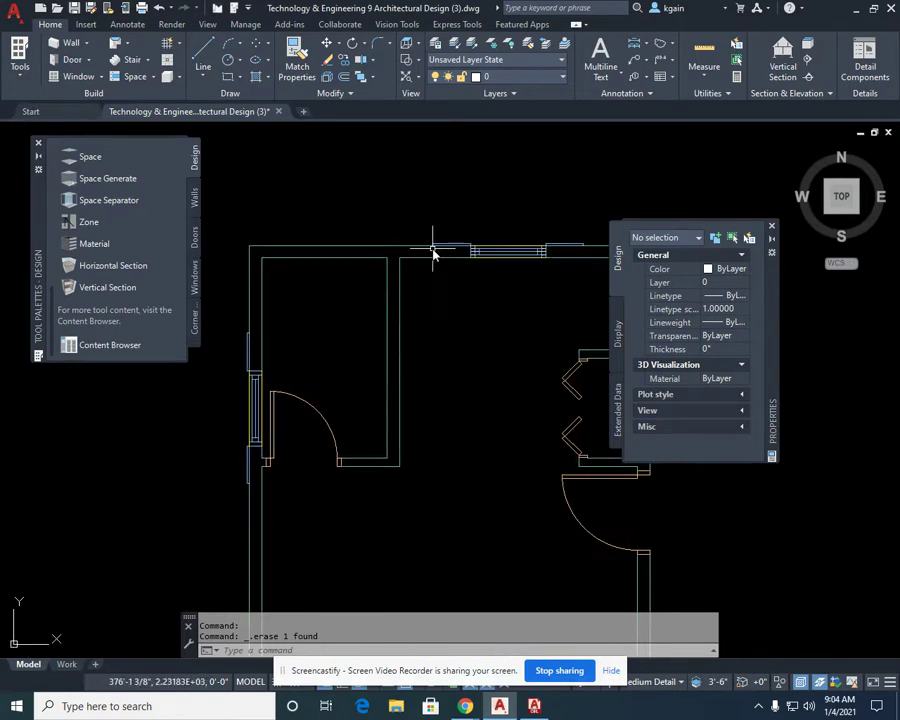
pyautogui.moveTo(321, 267); pyautogui.dragTo(317, 299, button='middle')
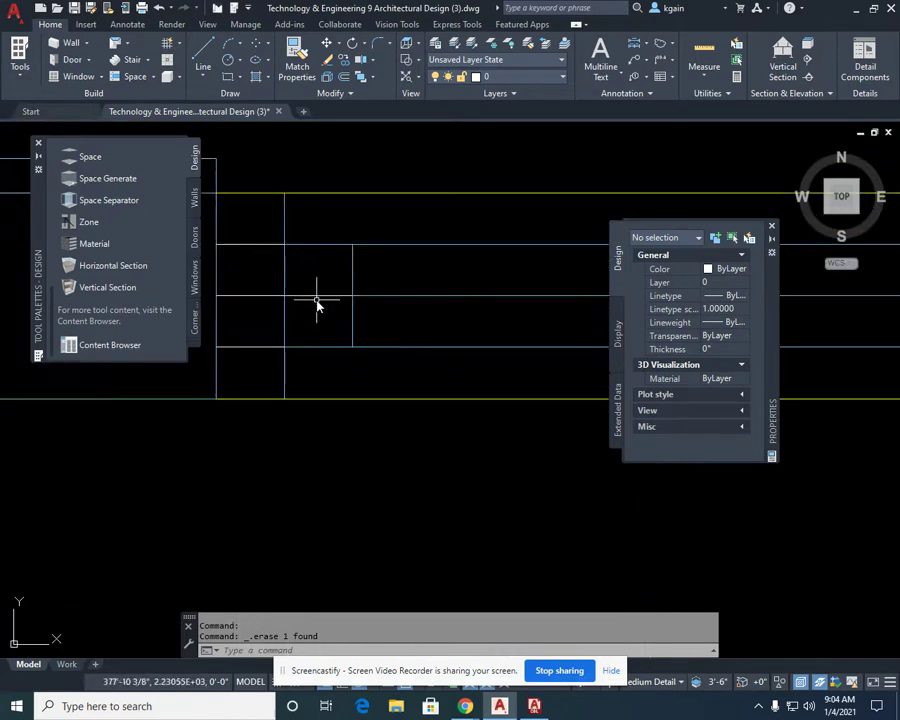
pyautogui.click(317, 300)
pyautogui.press('Escape')
# Step: Close the Properties palette and zoom extents to show the whole cabin plan and title block
pyautogui.scroll(-8, 427, 370)
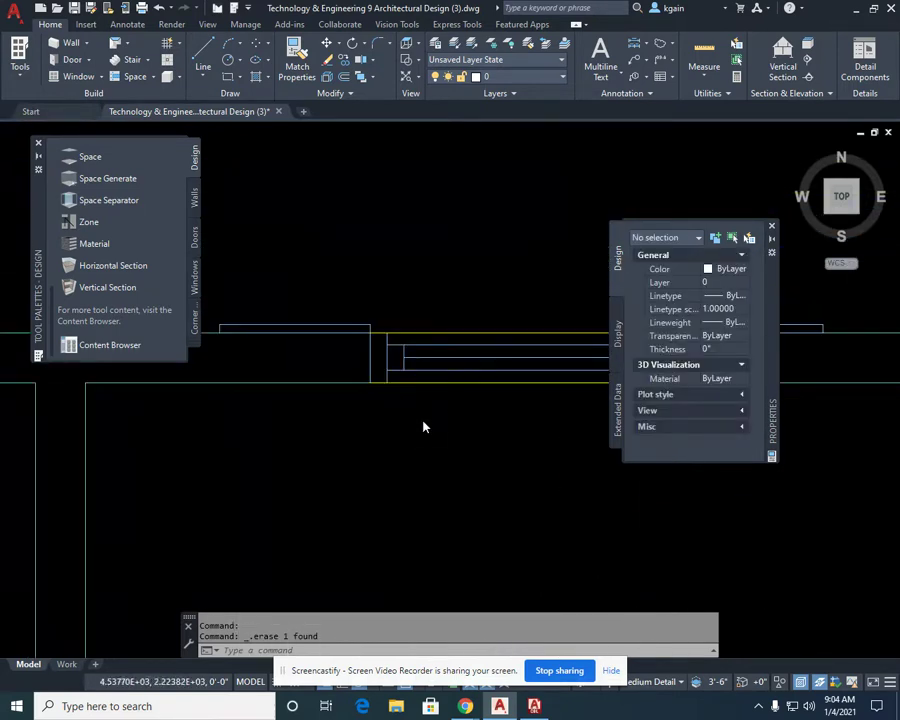
pyautogui.moveTo(483, 377); pyautogui.dragTo(456, 374, button='middle')
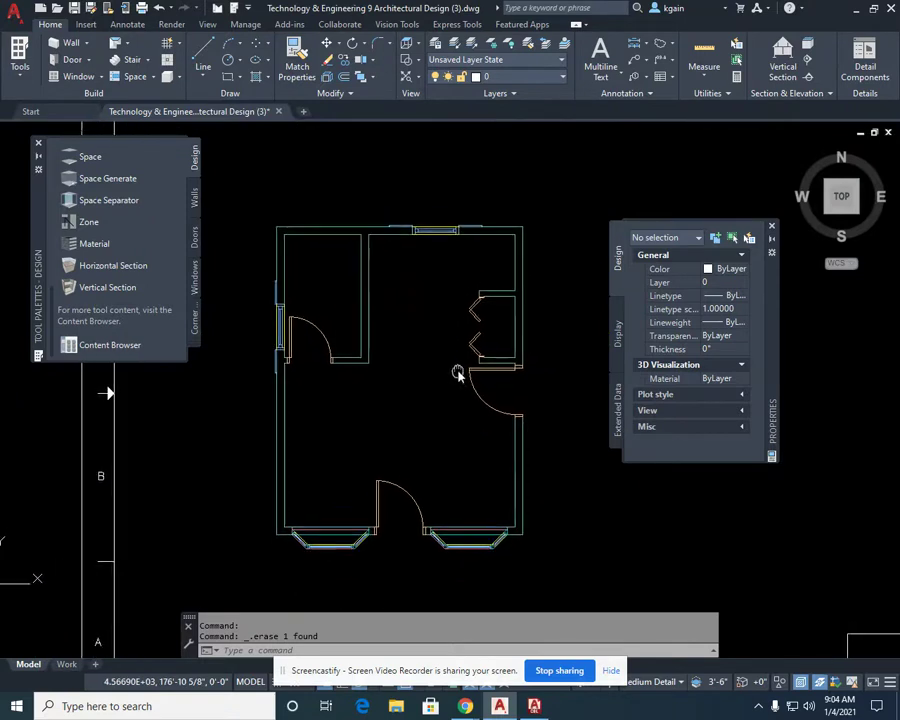
pyautogui.click(772, 229)
pyautogui.middleClick(695, 421)
pyautogui.middleClick(695, 421)
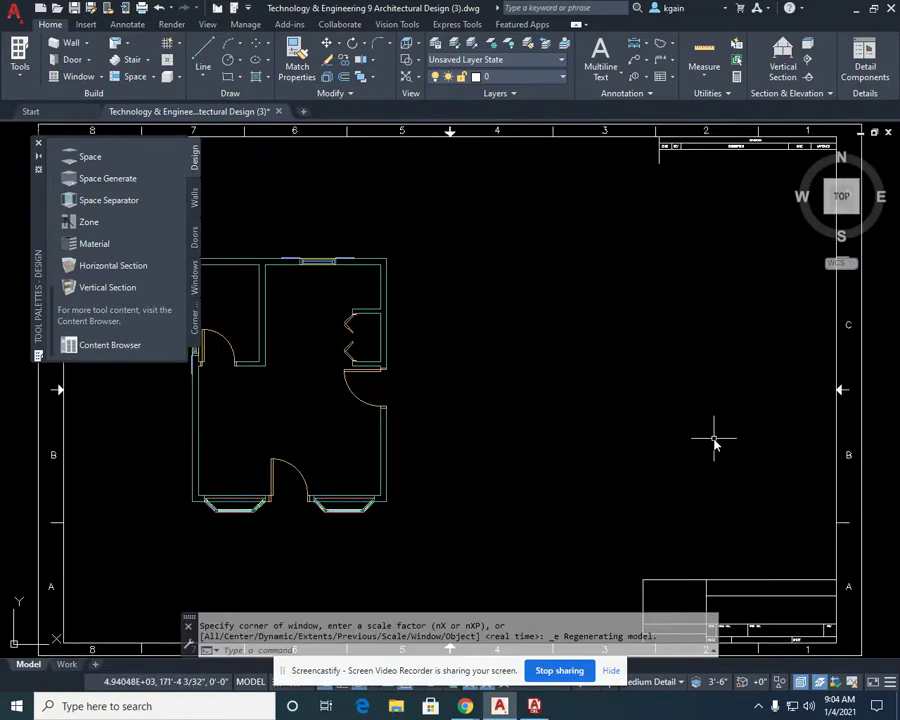